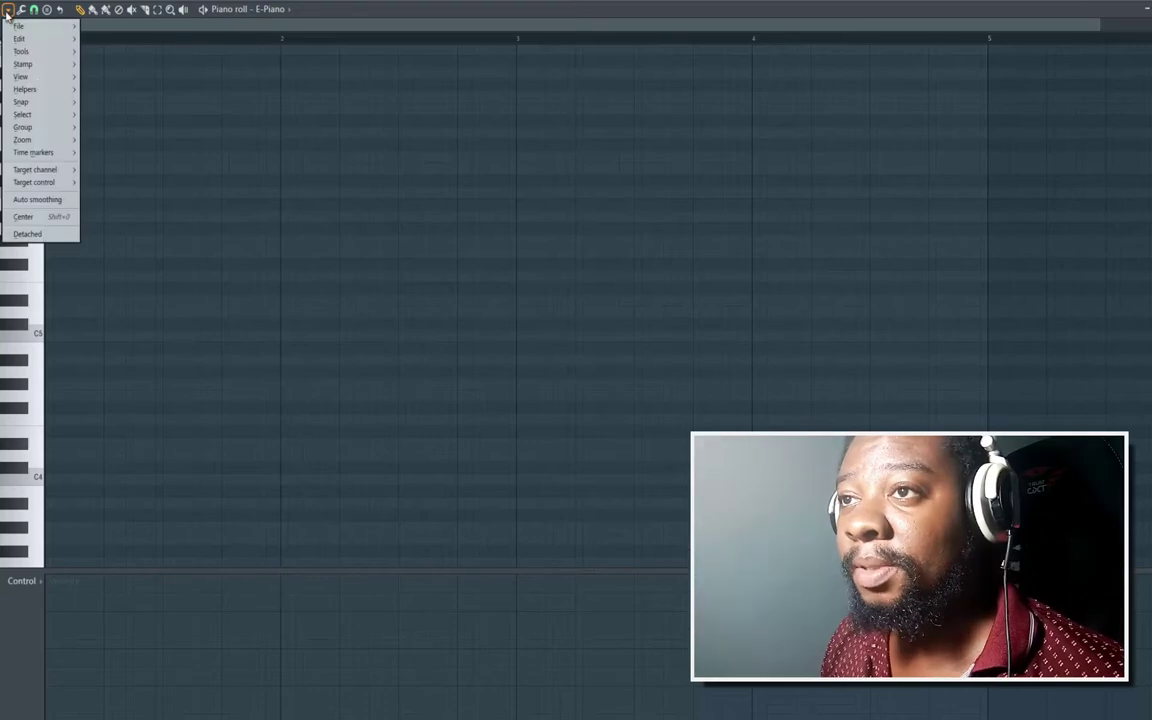
Set the E-Piano piano roll's scale highlighting root note to F#, keeping the Minor Natural (Aeolian) scale.
mouse_move(66, 89)
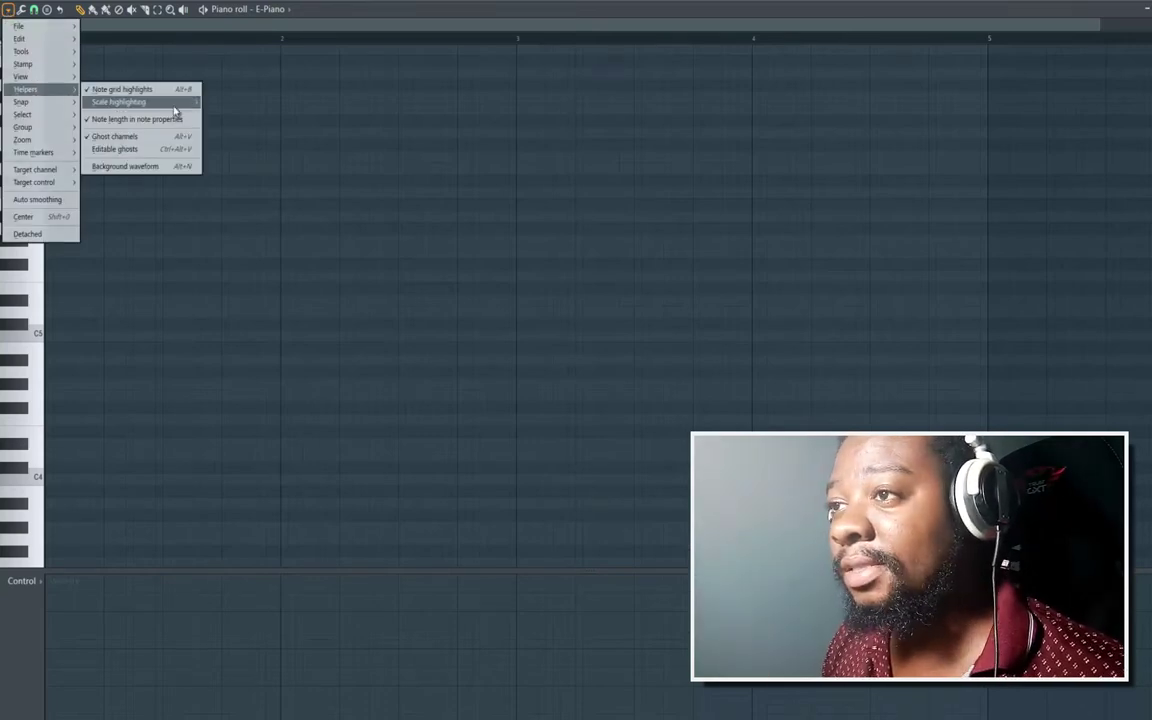
mouse_move(160, 103)
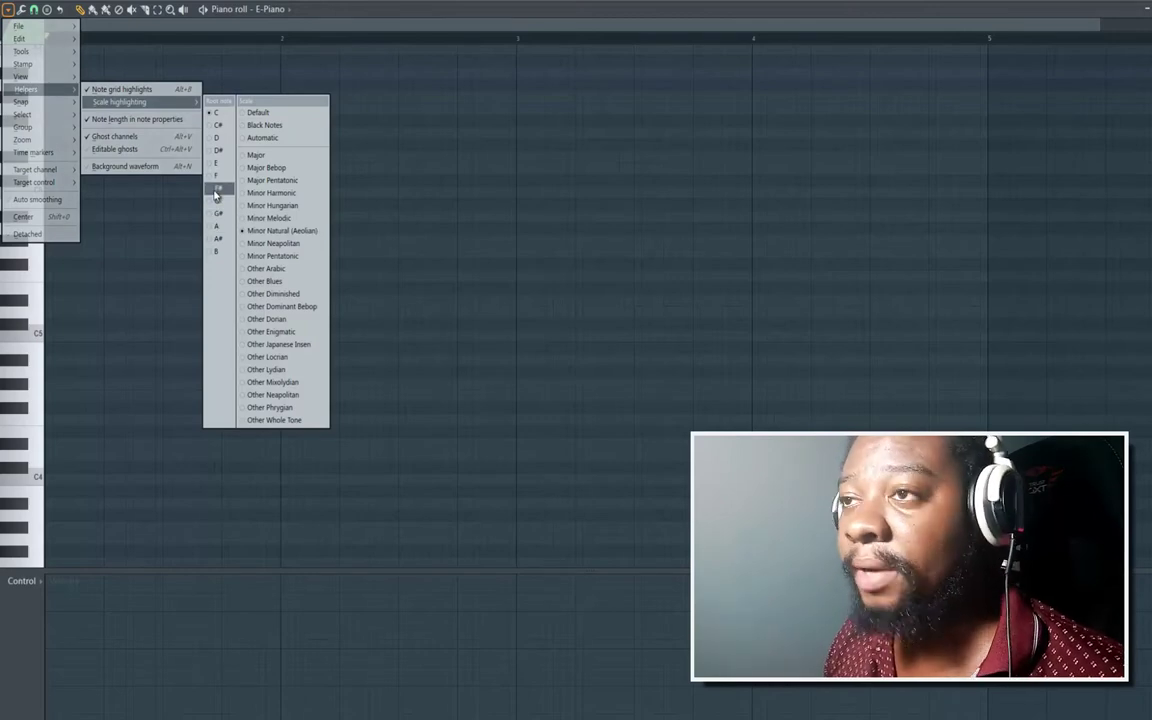
left_click(215, 190)
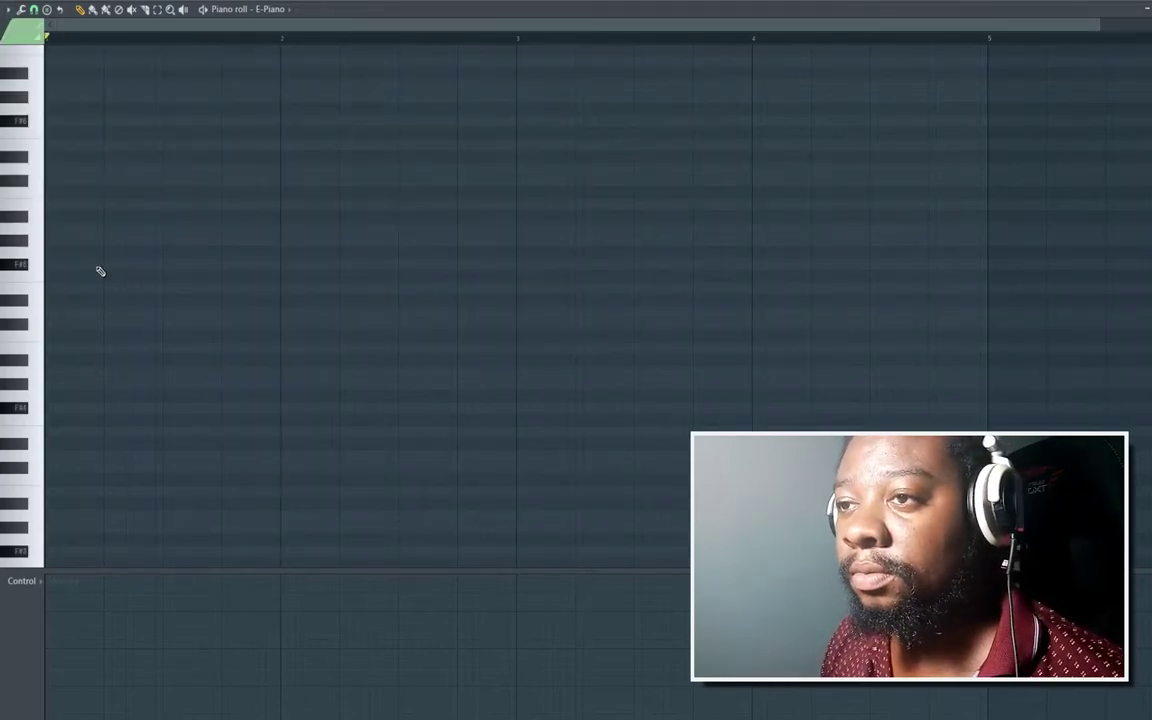
Draw a one-bar E-Piano chord of F#5, D5 and A4 in bar 1 and play it back.
mouse_move(95, 264)
left_mouse_down()
mouse_move(70, 263)
mouse_move(275, 262)
mouse_move(260, 278)
left_mouse_up()
left_click(83, 314)
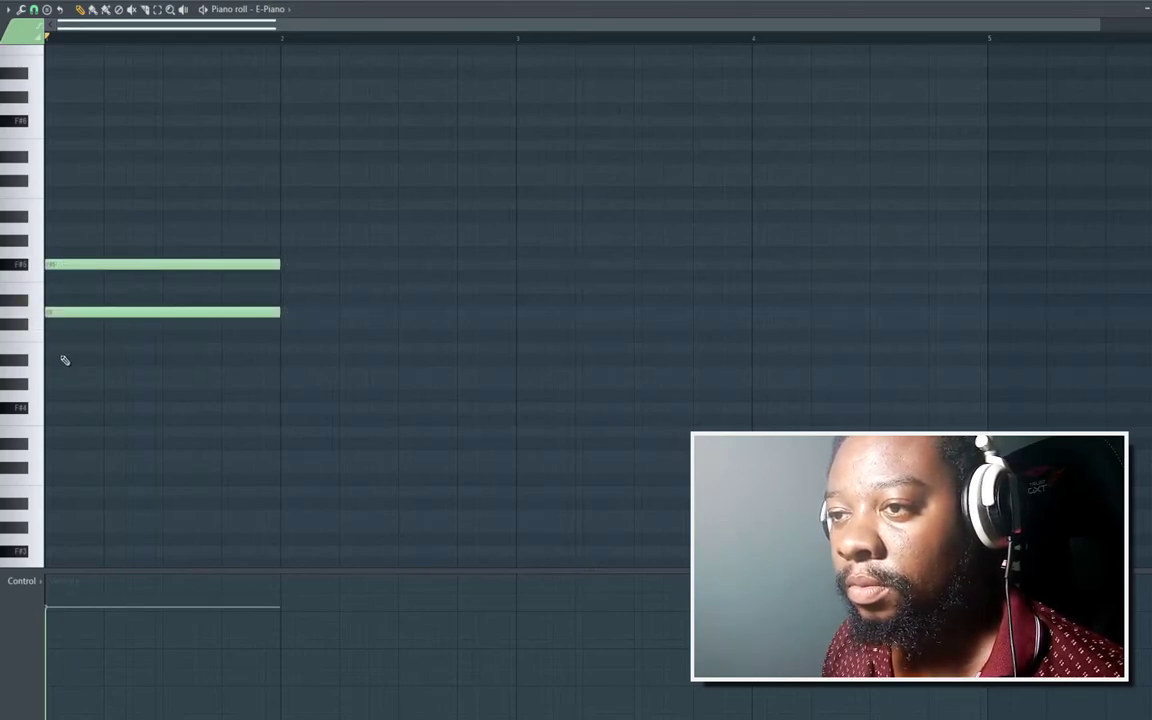
mouse_move(48, 345)
left_mouse_down()
mouse_move(33, 345)
mouse_move(36, 411)
mouse_move(35, 370)
mouse_move(57, 361)
left_mouse_up()
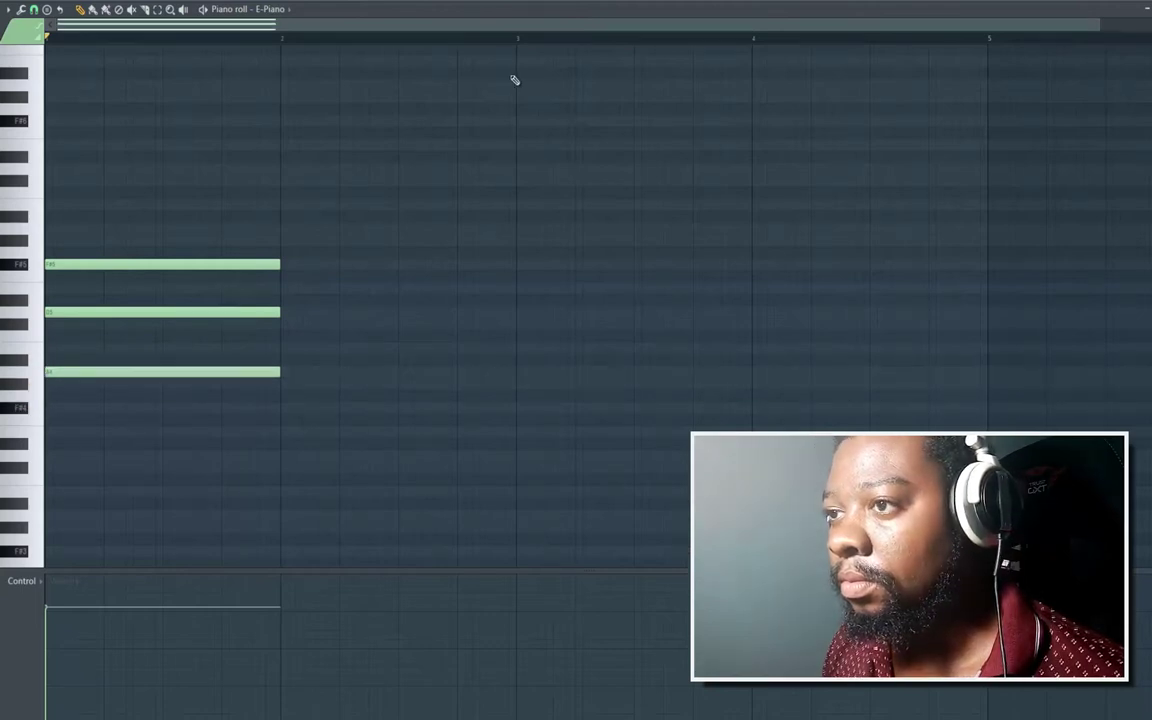
key("space")
key("space")
Move the bar 1 chord's notes to E5, C#5 and G#4, auditioning the changes.
left_click_drag(111, 390, 111, 393)
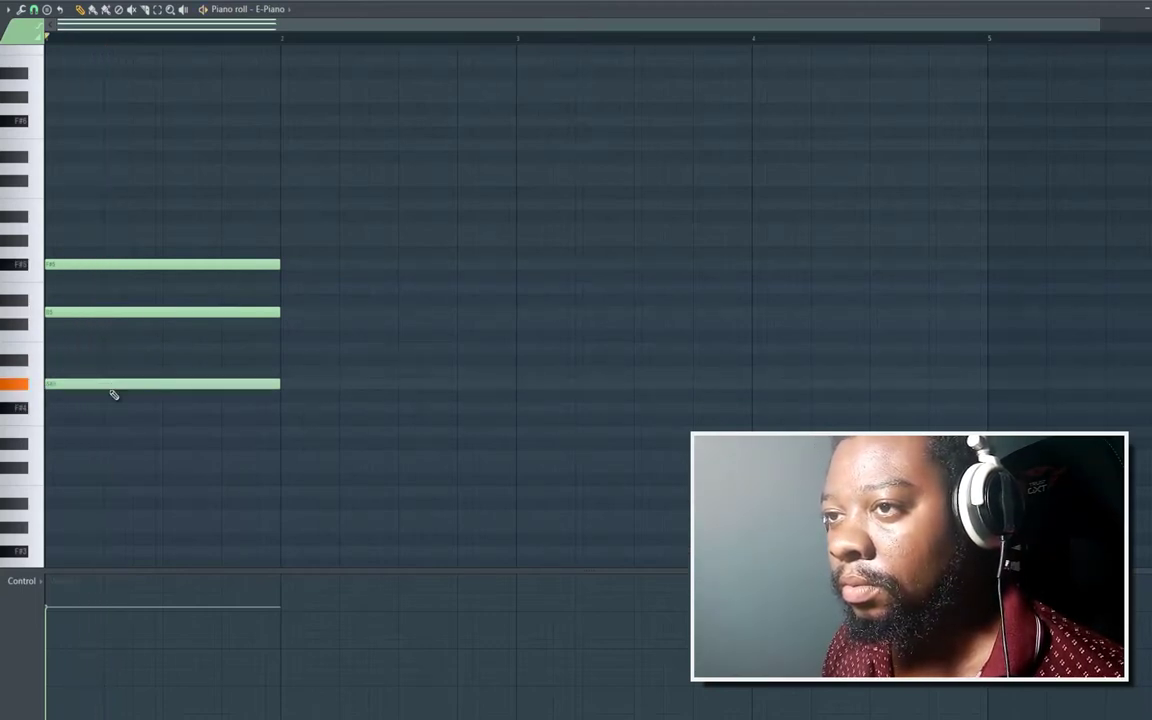
key("space")
key("space")
left_click_drag(77, 285, 78, 327)
key("space")
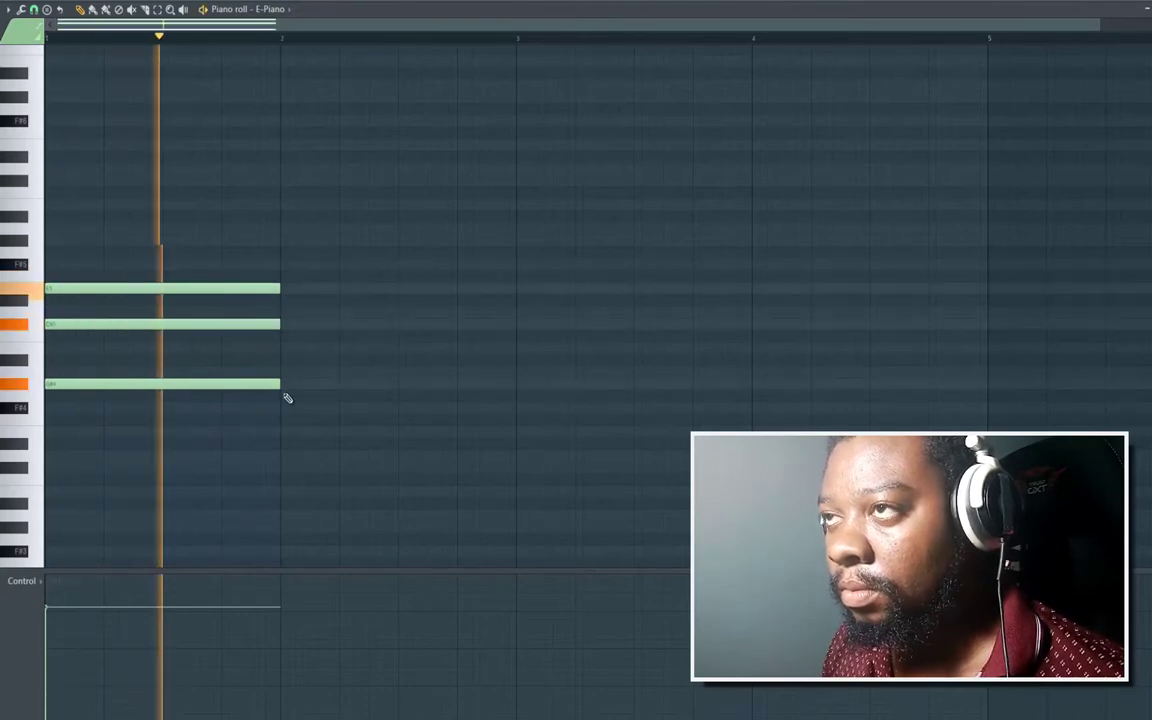
key("space")
Select all three chord notes, lengthen them to fill bars 1 and 2, and play the result.
left_click(158, 10)
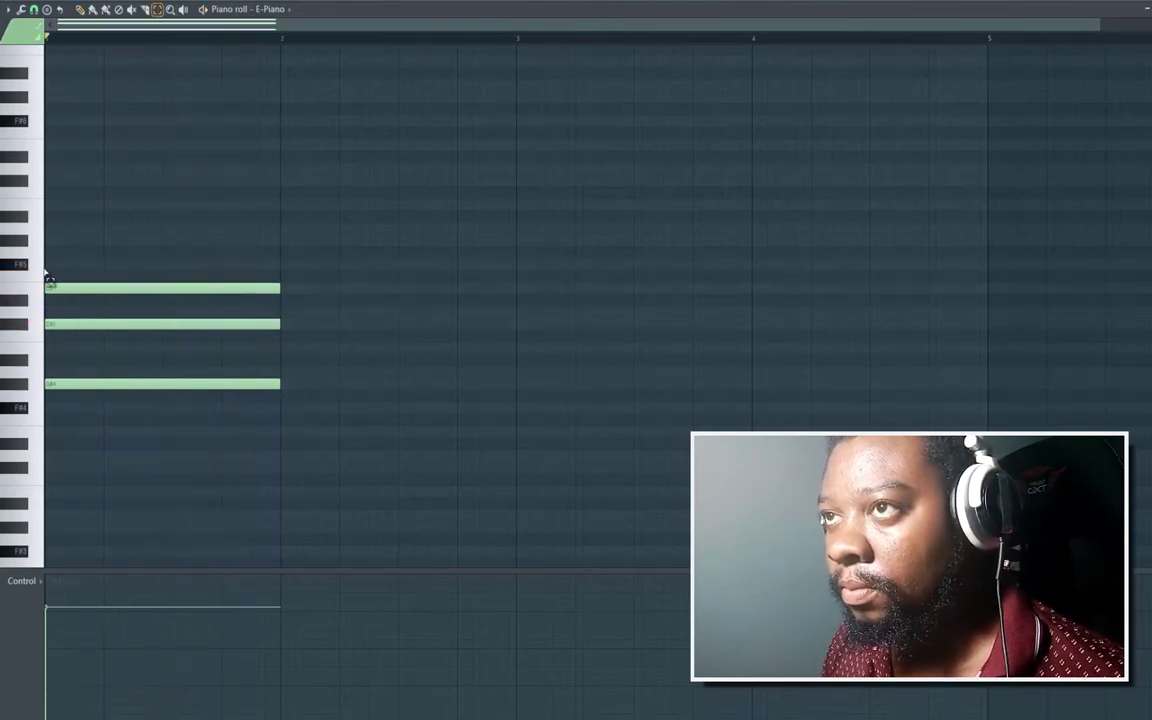
left_click_drag(45, 269, 52, 435)
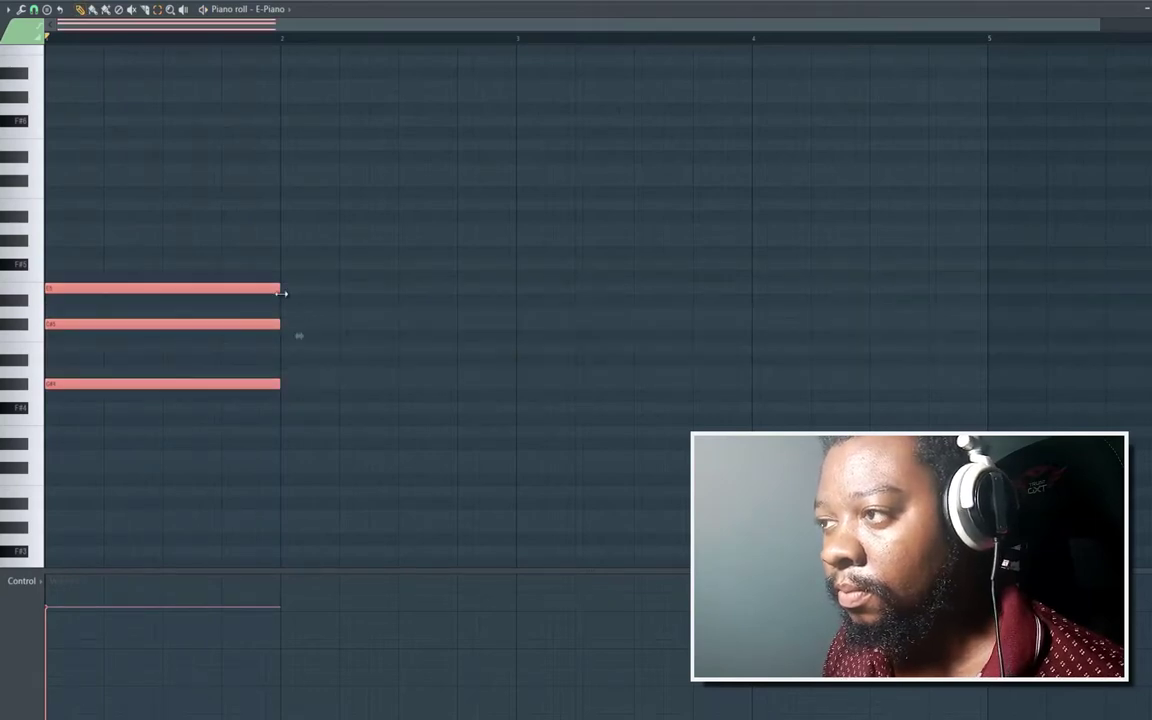
left_click_drag(480, 303, 522, 303)
key("space")
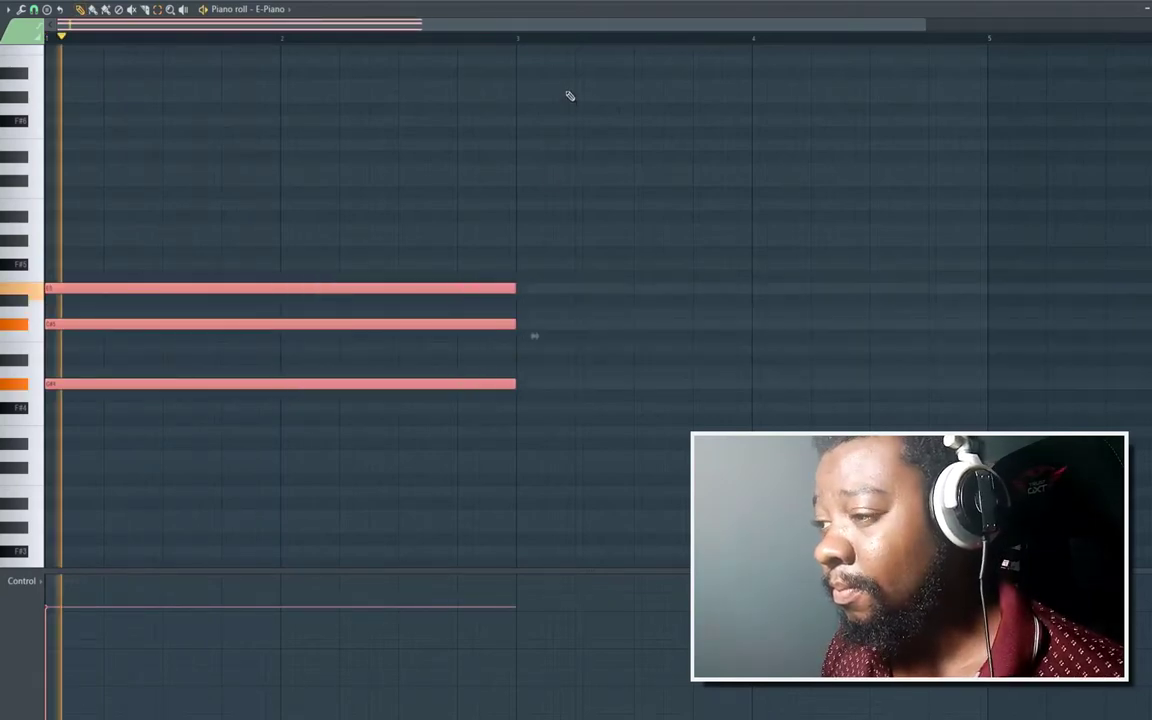
Add a second two-bar chord of F#4, B4 and D5 in bars 3 and 4 and listen to the progression.
left_click(521, 407)
left_click(521, 348)
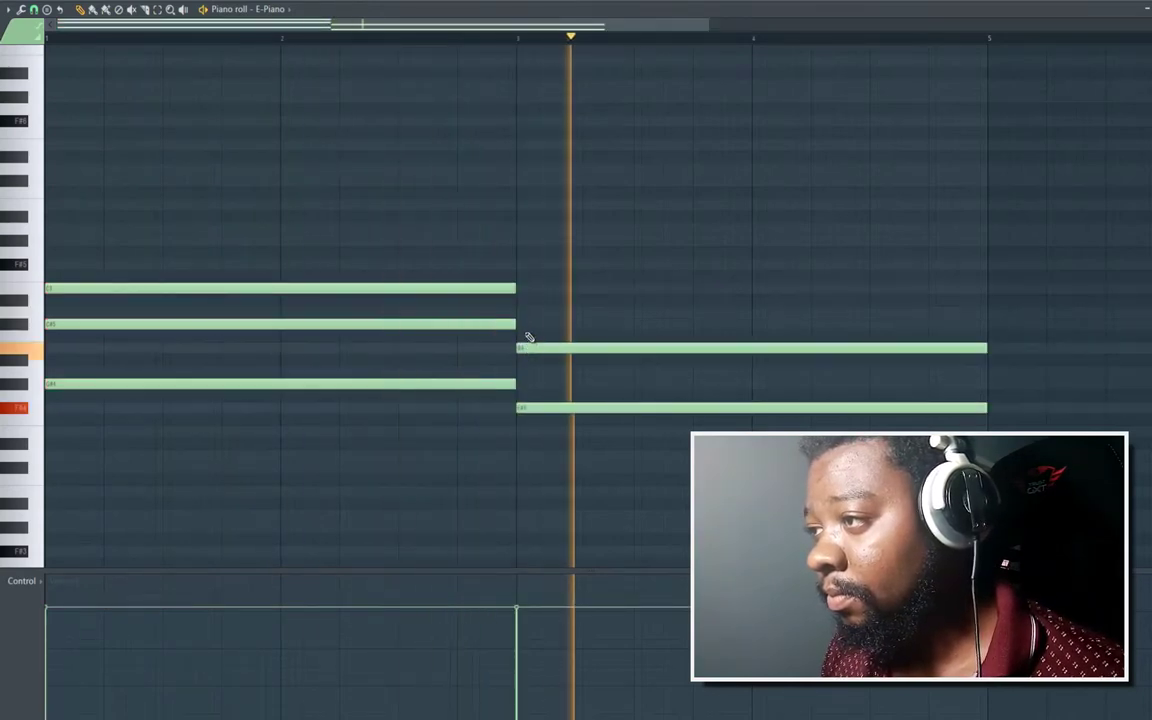
left_click(516, 311)
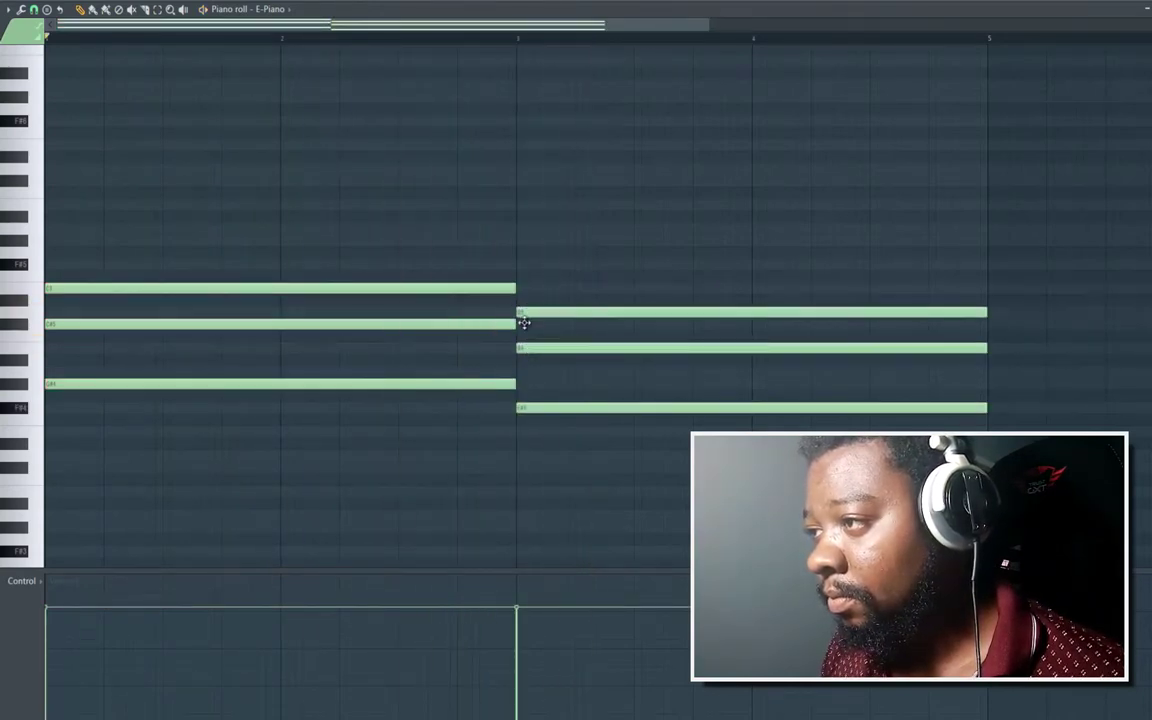
left_click(521, 315)
left_click(528, 313)
key("space")
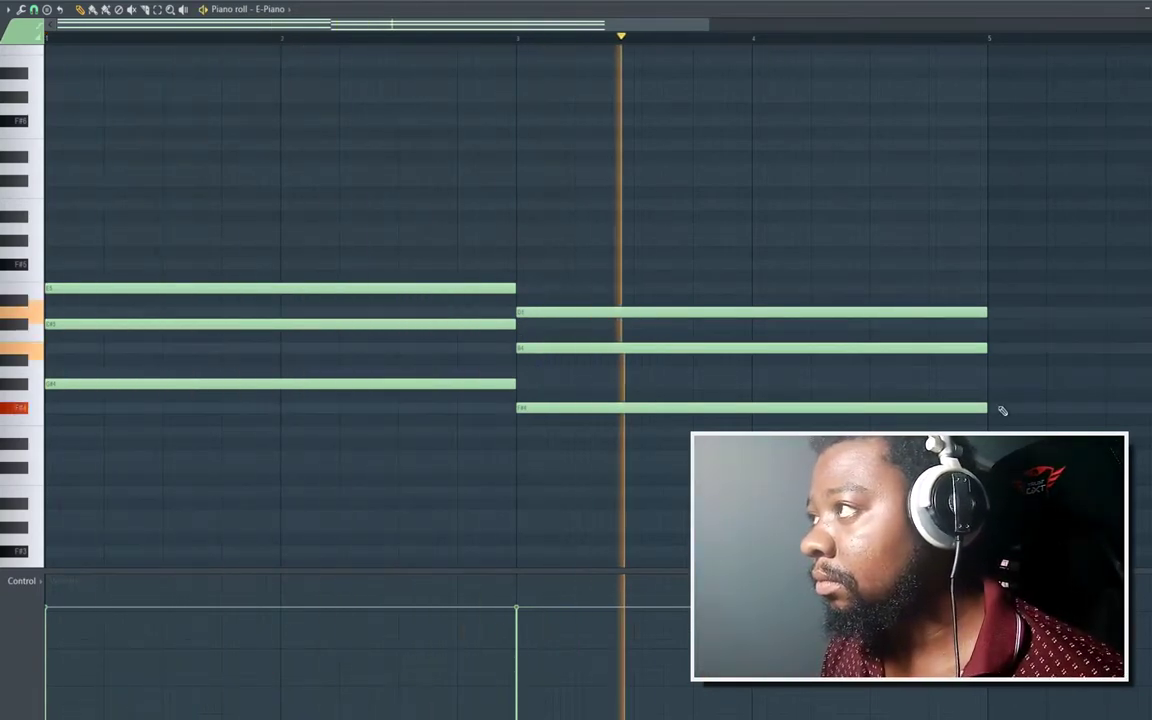
key("space")
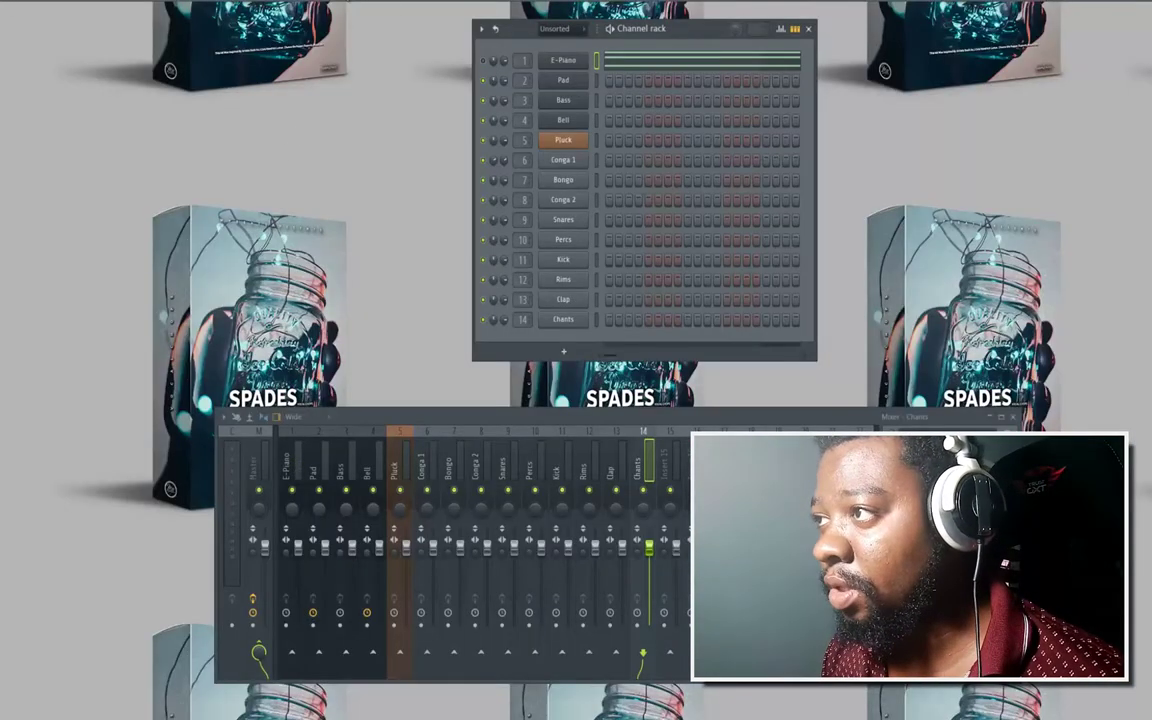
Open the Percs channel's sample settings and add Percs hits on steps 1, 4 and 7.
left_click(565, 241)
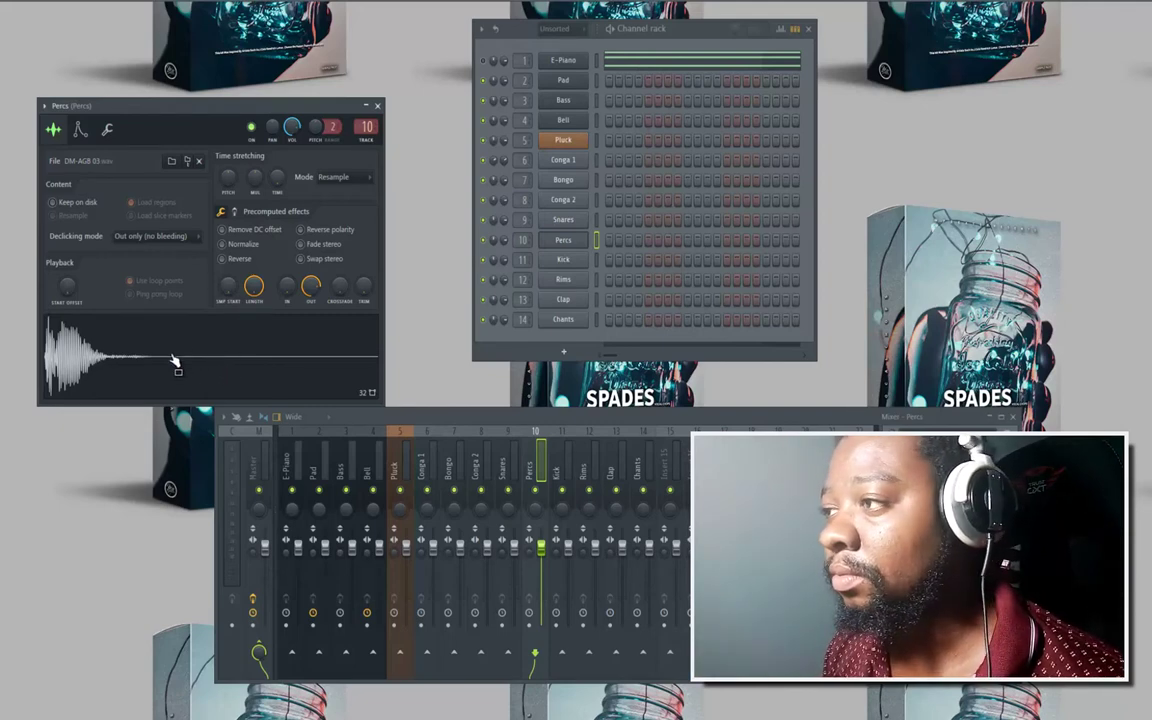
left_click(609, 240)
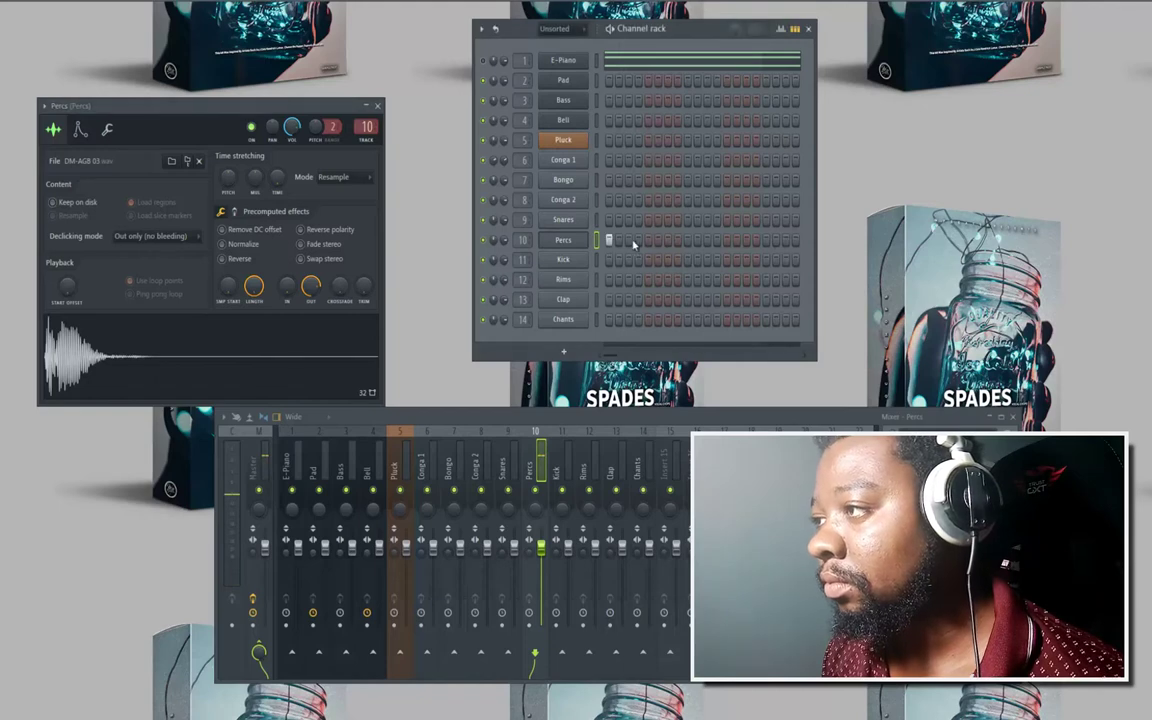
left_click(638, 240)
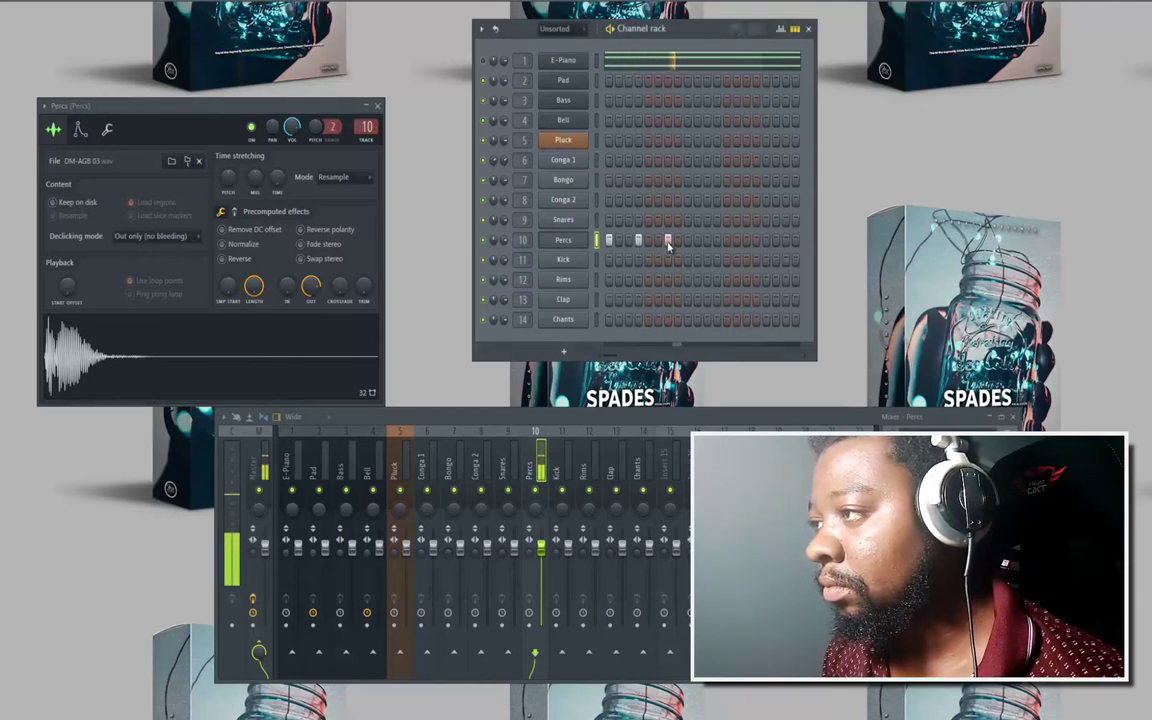
left_click(667, 240)
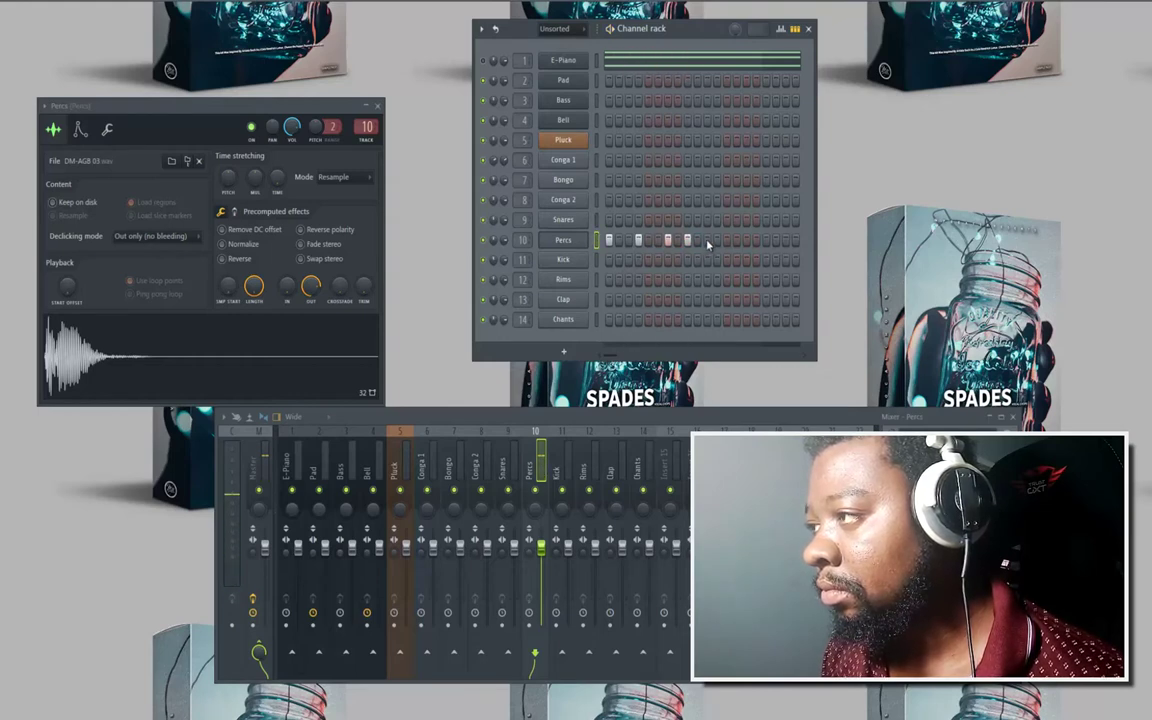
Try Percs hits on steps 9 and 10, settle on steps 11 and 13 instead, and turn on step looping.
left_click(687, 240)
right_click(688, 241)
left_click(698, 241)
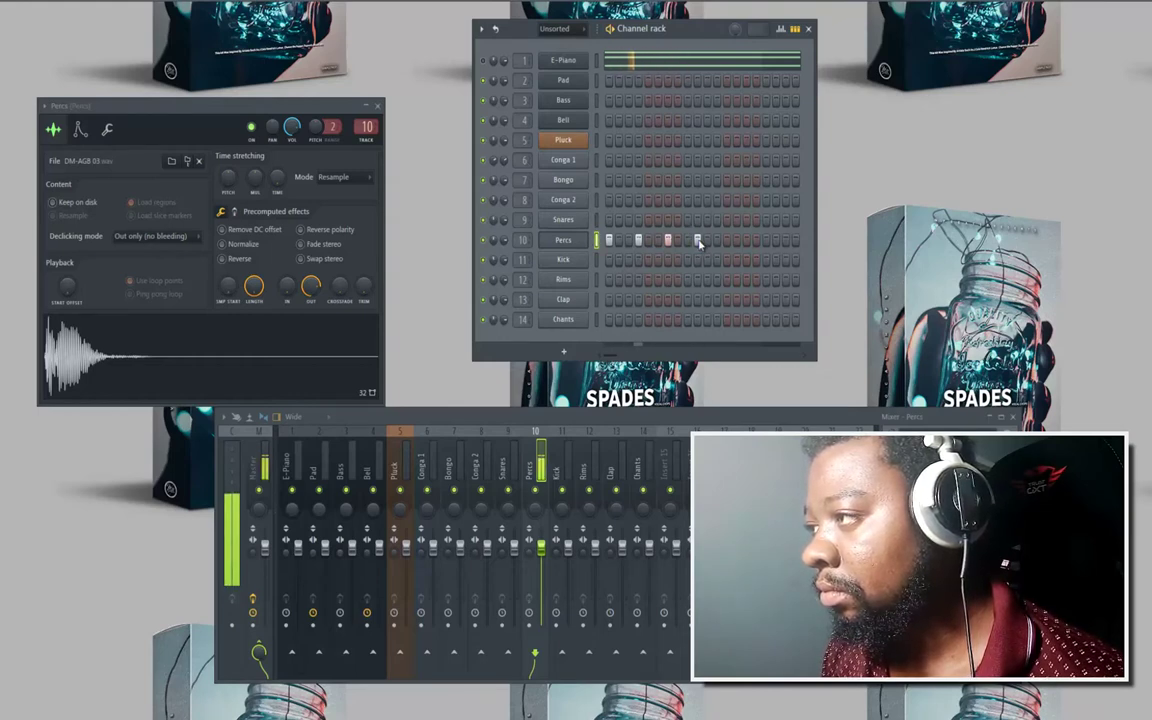
right_click(698, 241)
left_click(708, 241)
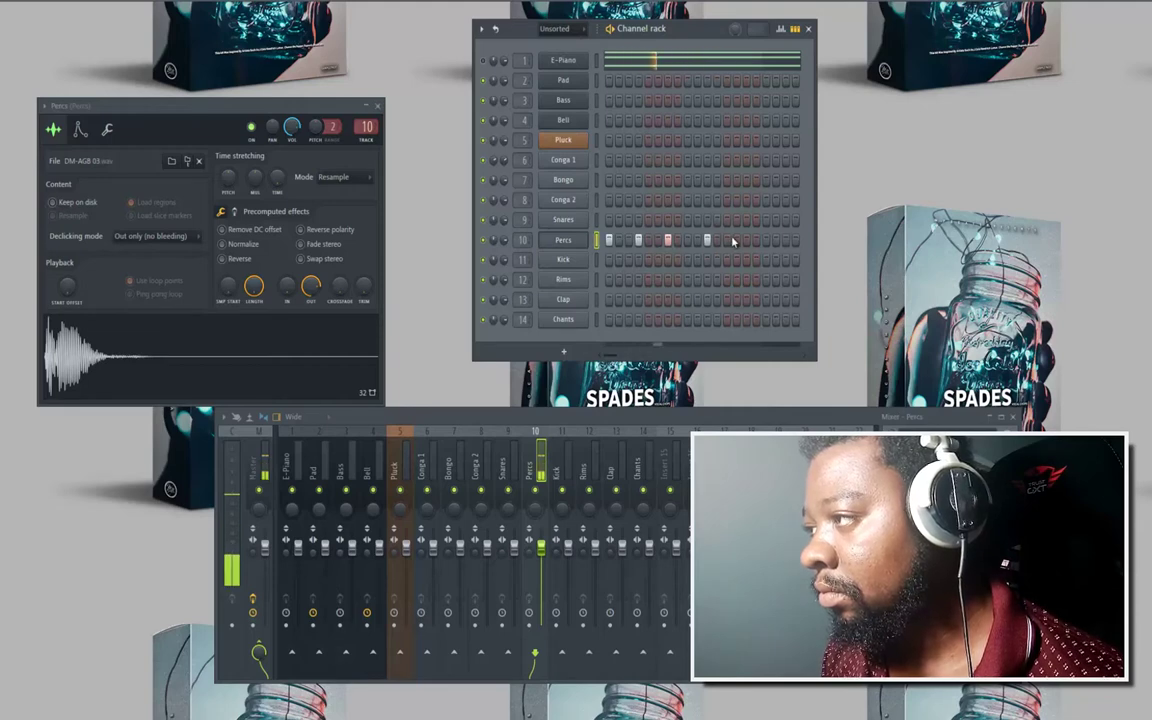
left_click(728, 241)
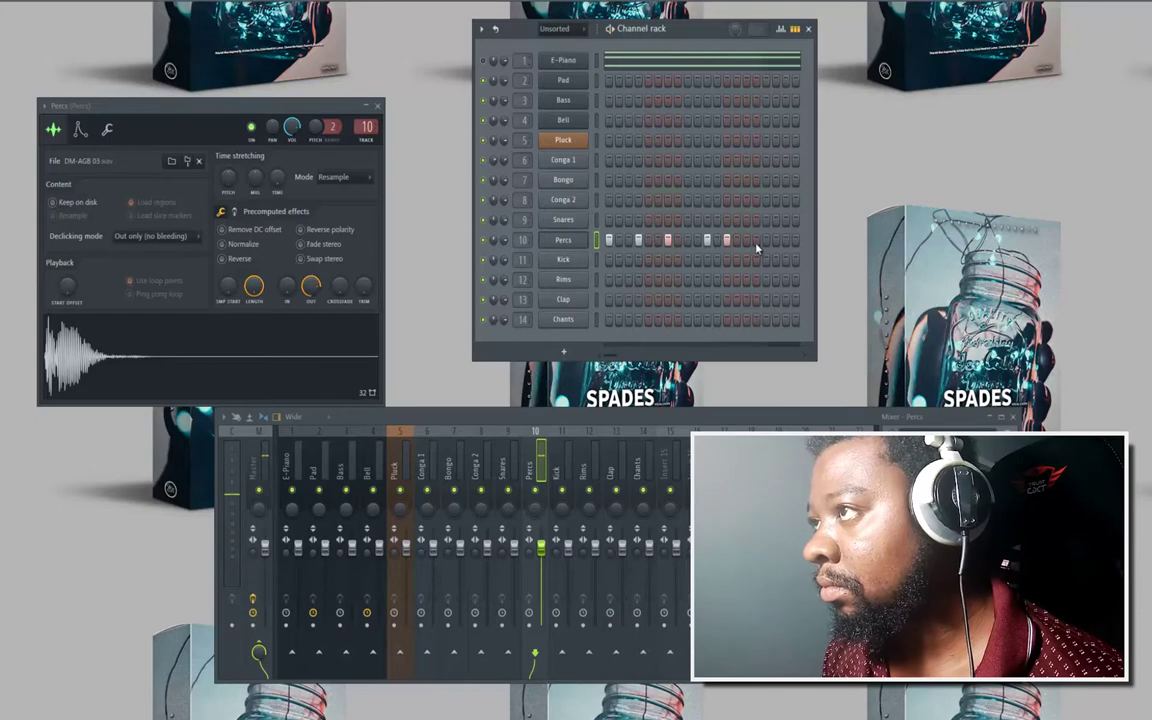
left_click(496, 31)
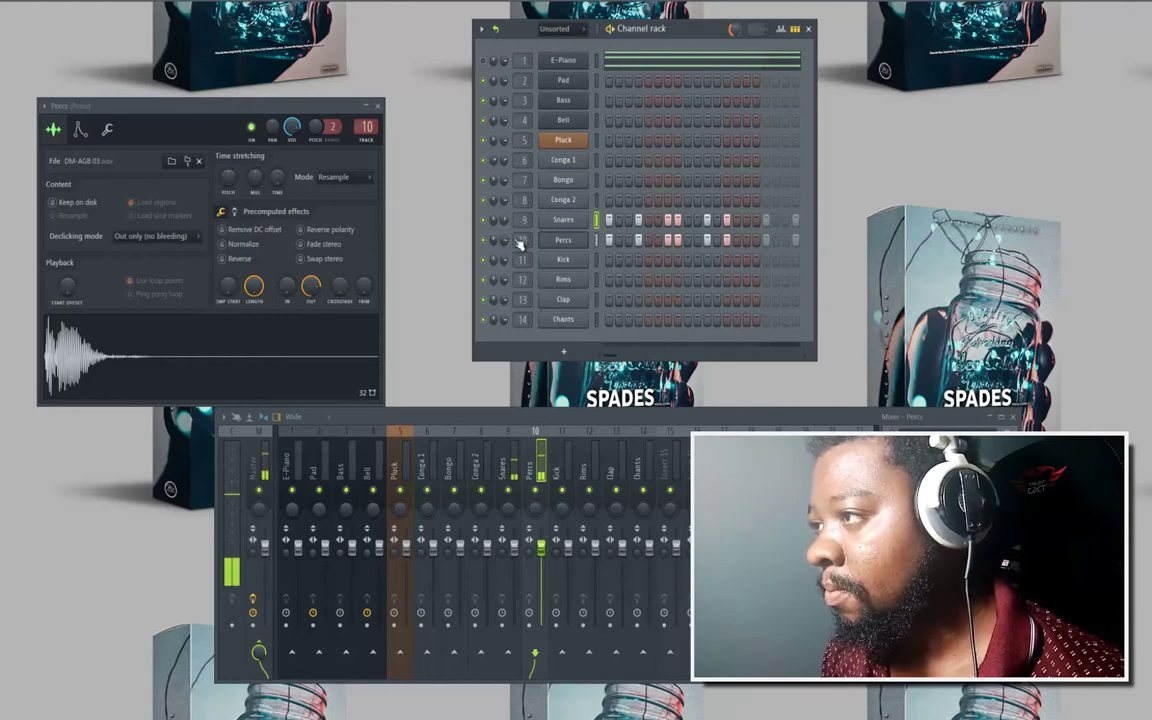
Program the Kick channel with hits on steps 1, 5, 9 and 13 and listen to the groove.
left_click(606, 259)
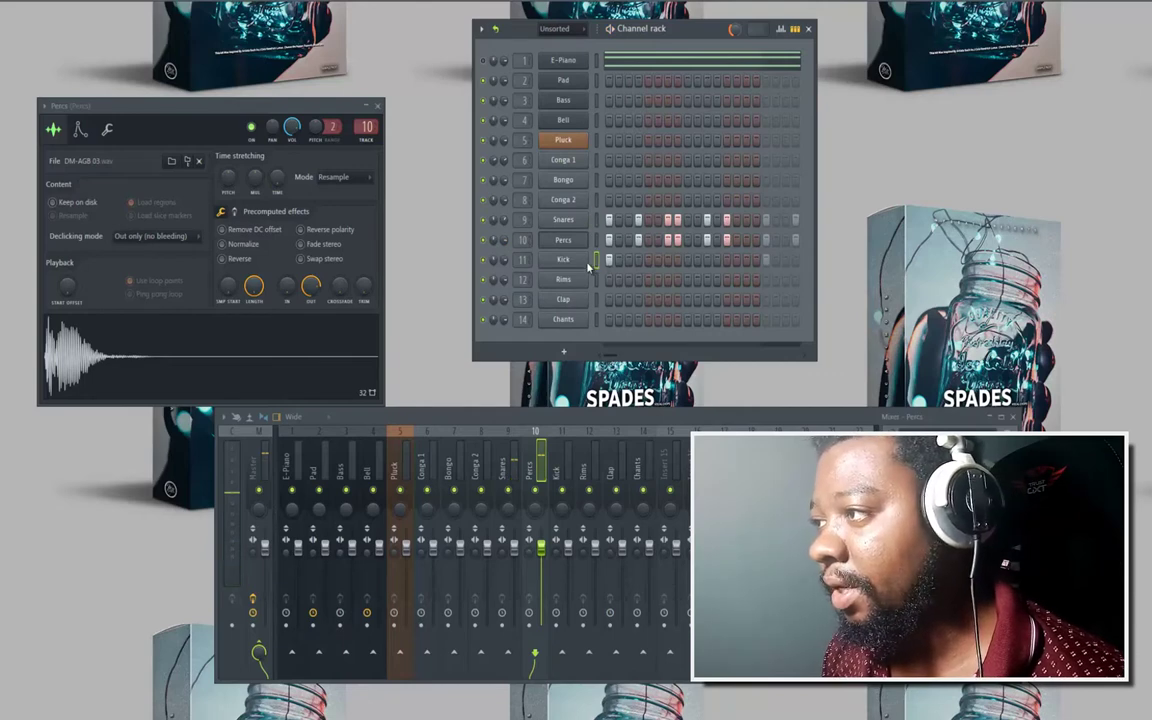
left_click(657, 261)
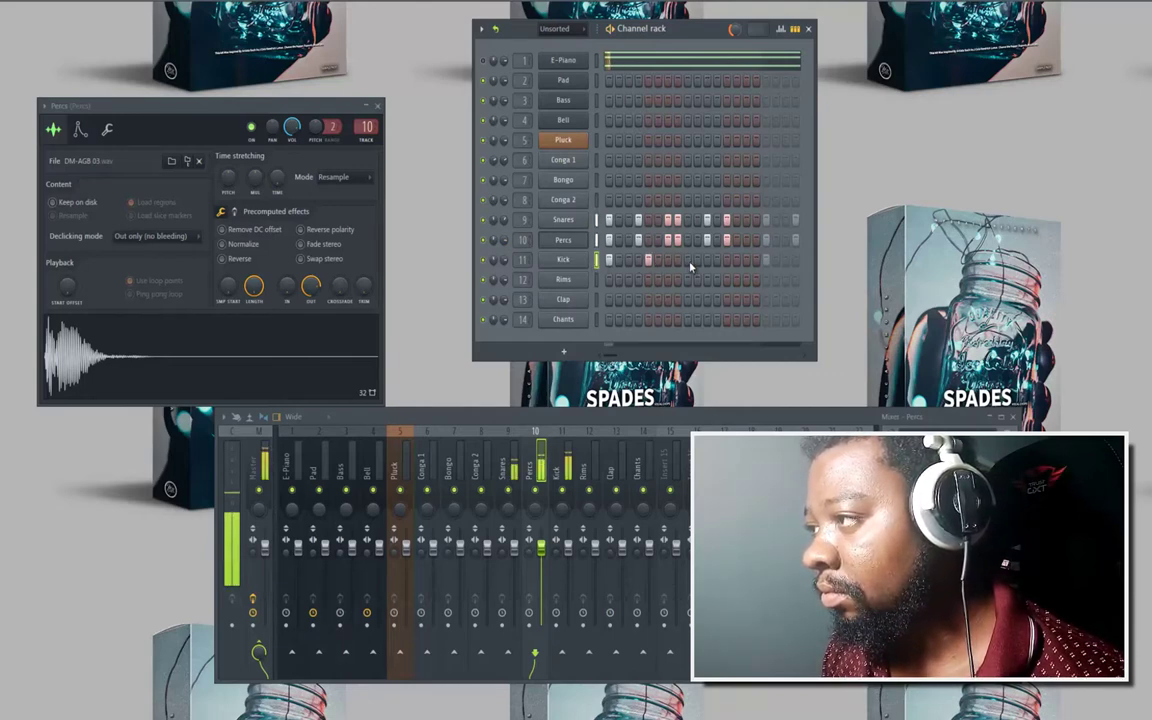
left_click(687, 261)
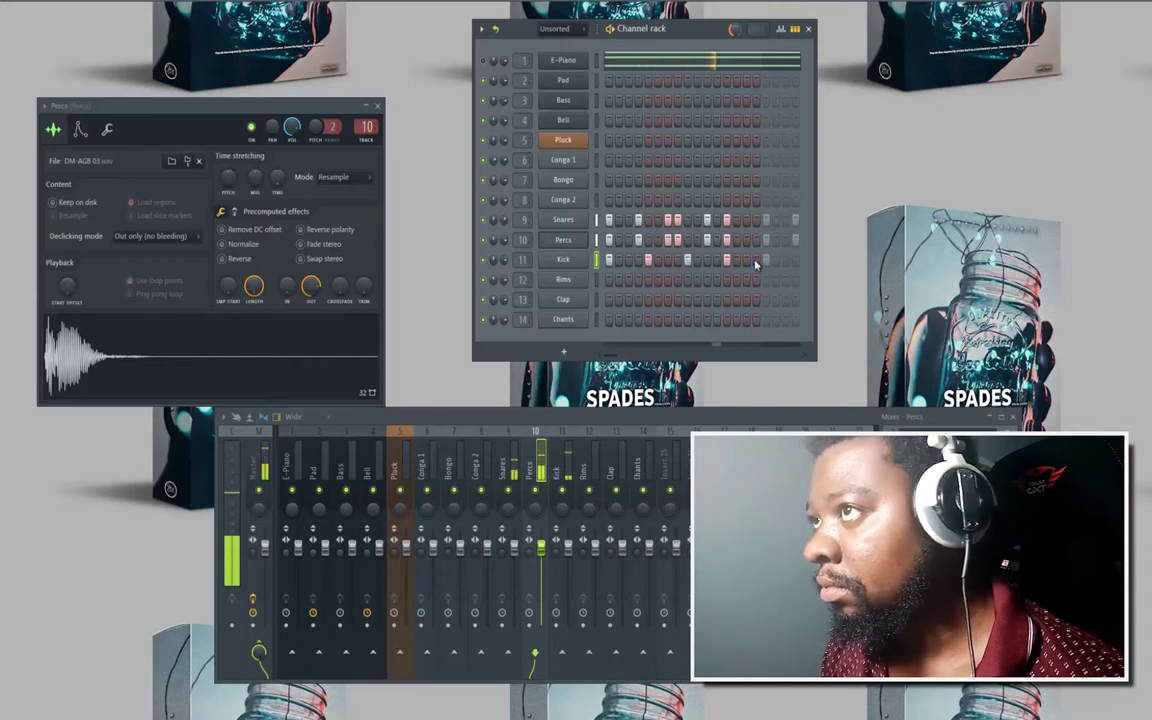
key("space")
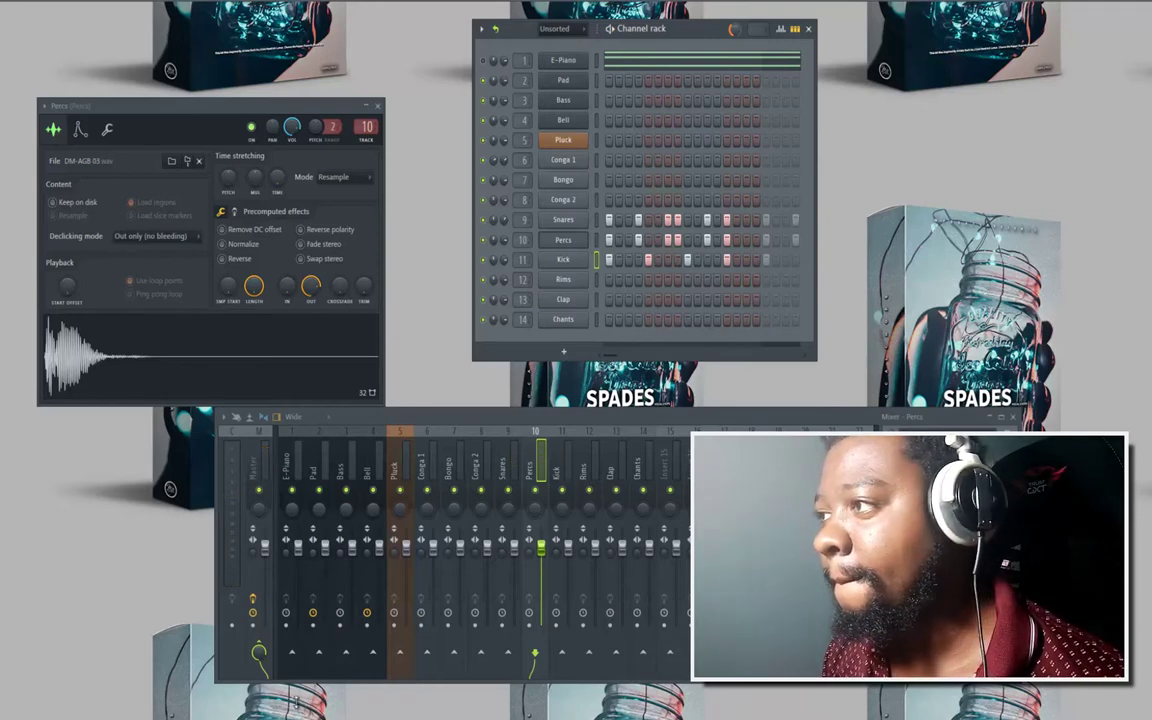
With the pattern playing, add a Conga 1 hit on step 15 and a Bongo hit on step 7.
key("space")
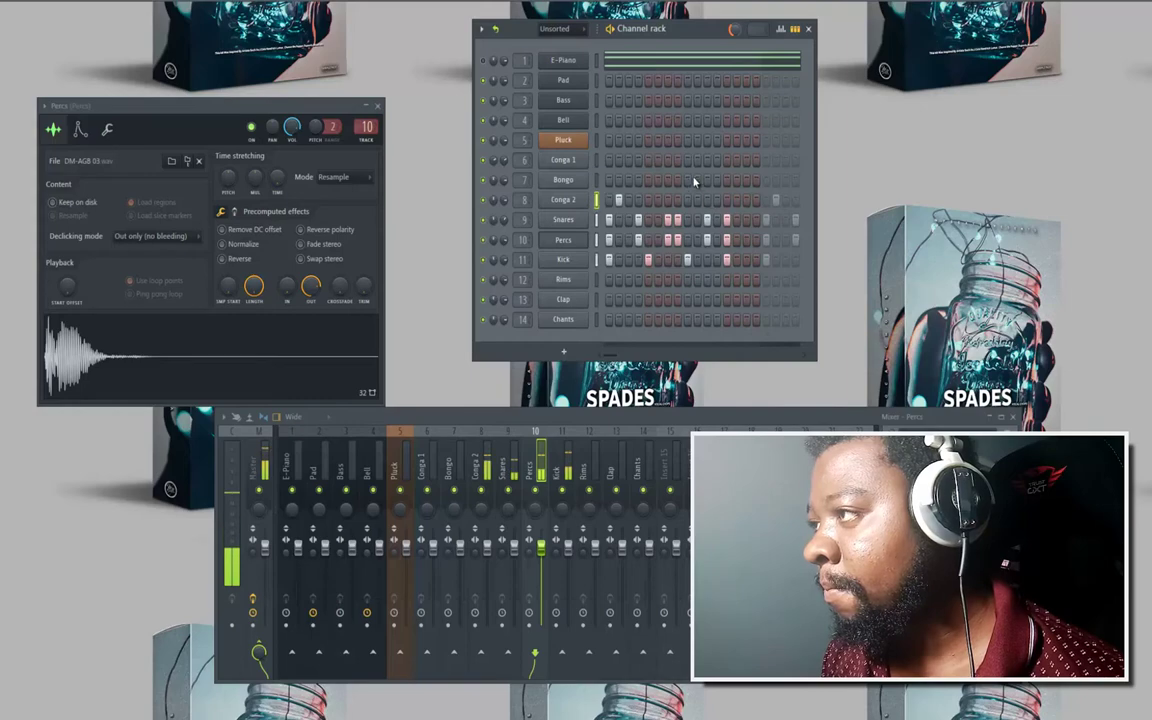
left_click(746, 161)
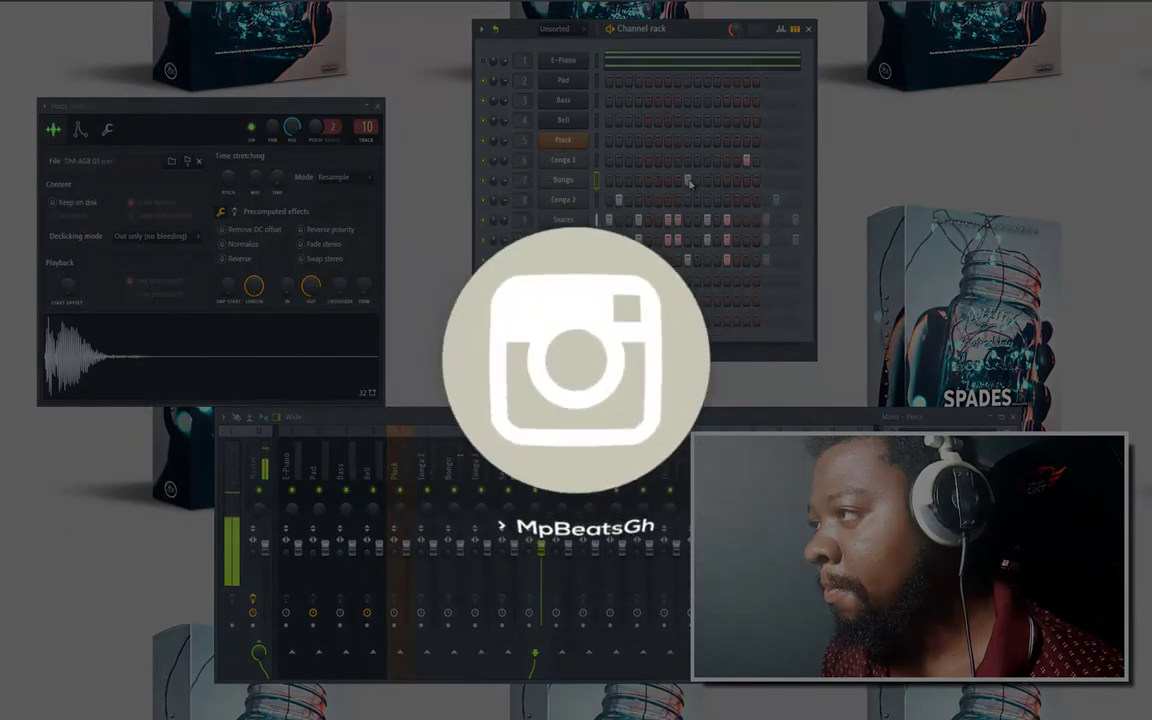
left_click(678, 180)
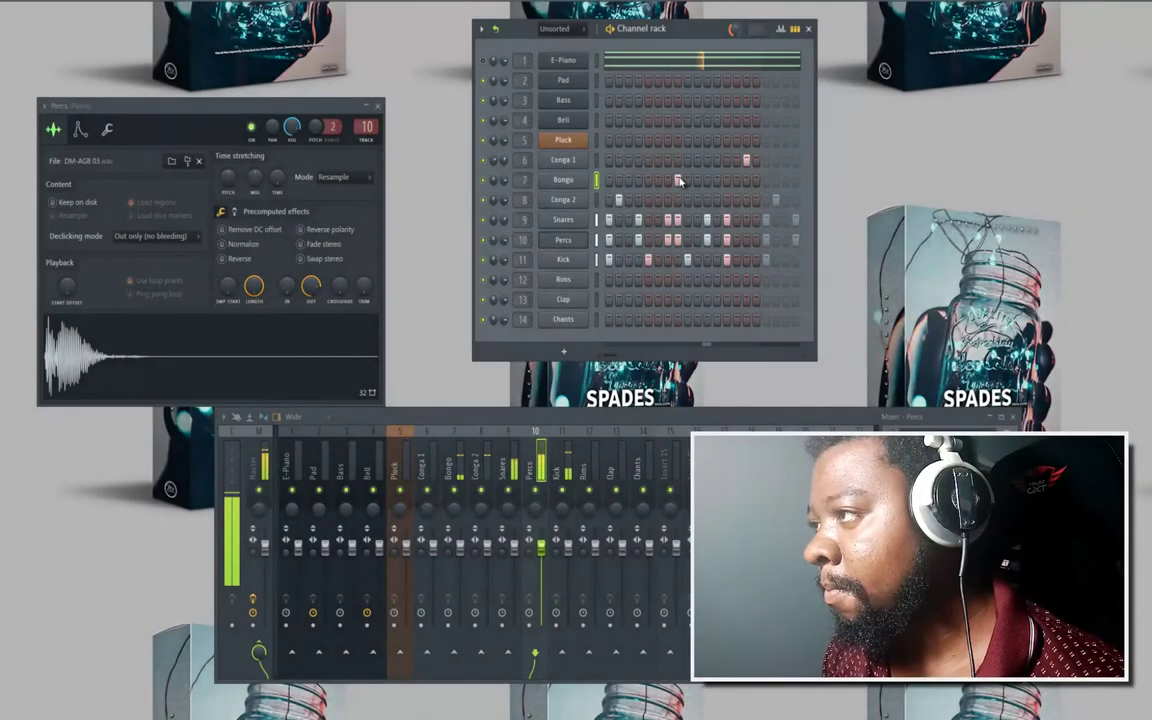
right_click(679, 180)
left_click(668, 180)
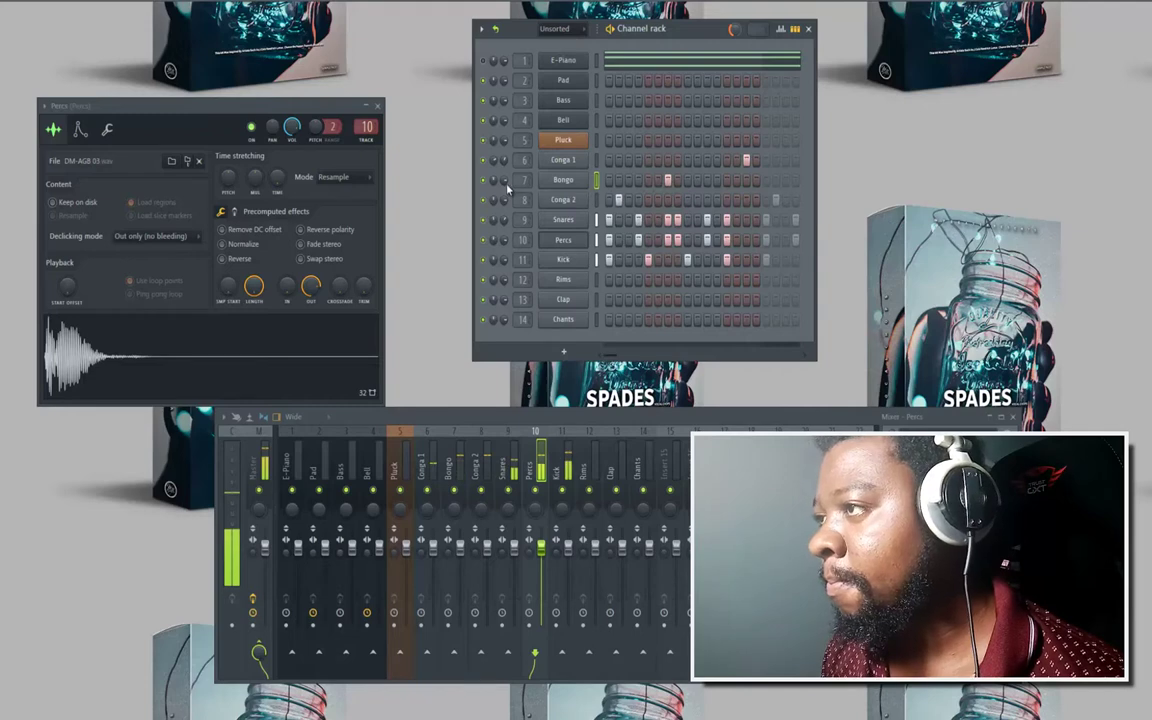
Check the Bongo channel's sample settings and add Bongo hits with lowered velocities on steps 10 and 13.
left_click(562, 181)
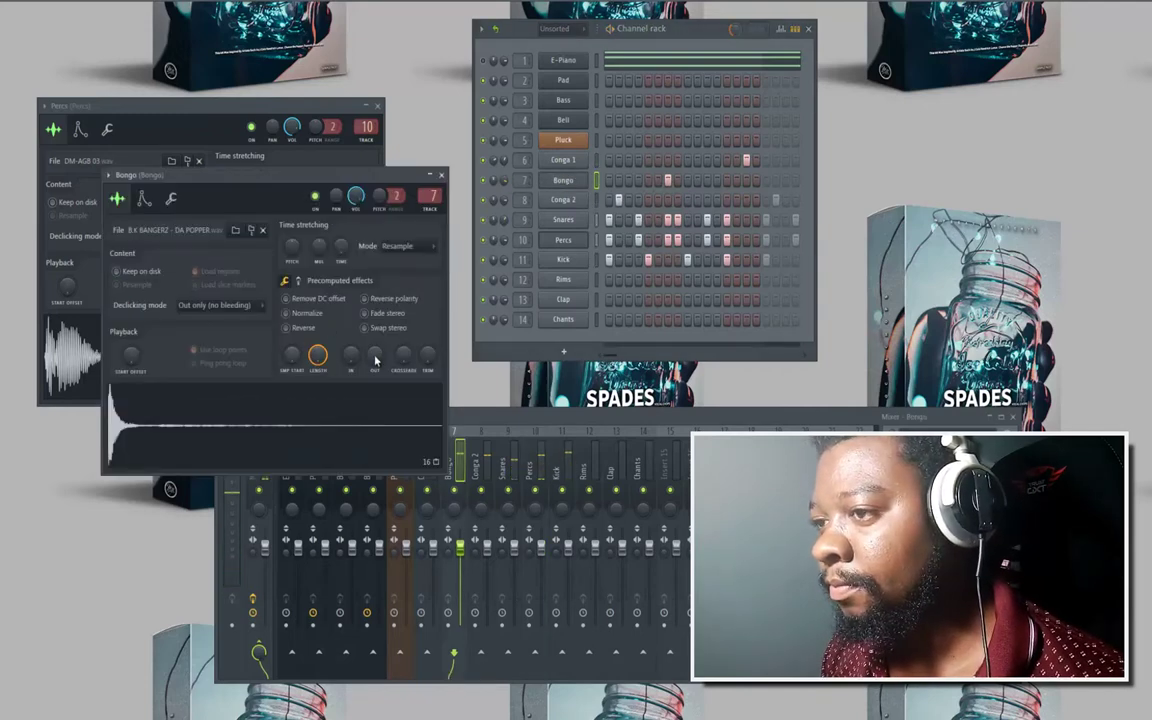
left_click(441, 175)
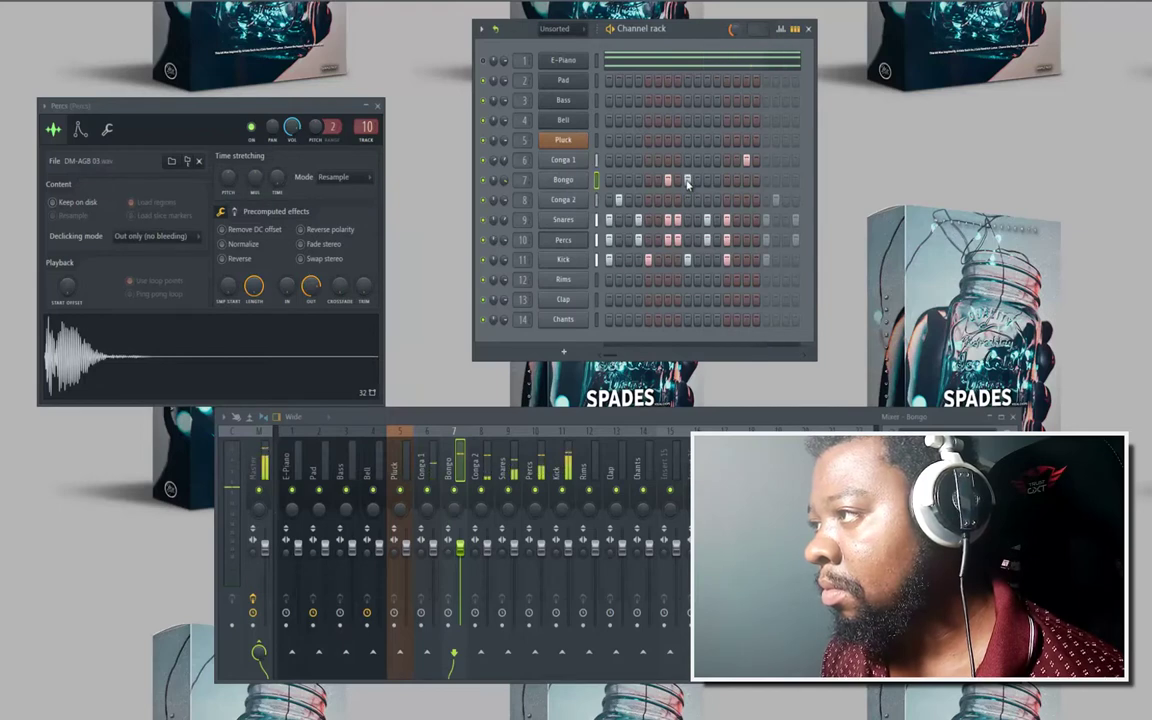
left_click(782, 28)
left_click(700, 295)
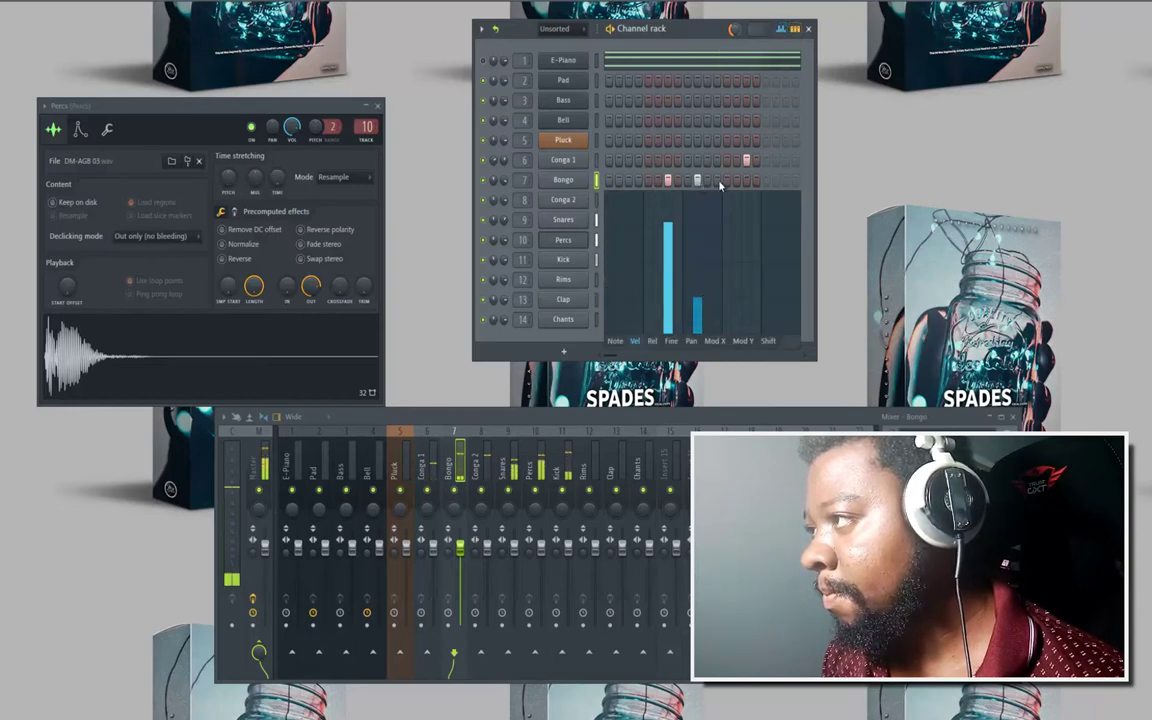
left_click(727, 180)
left_click(731, 287)
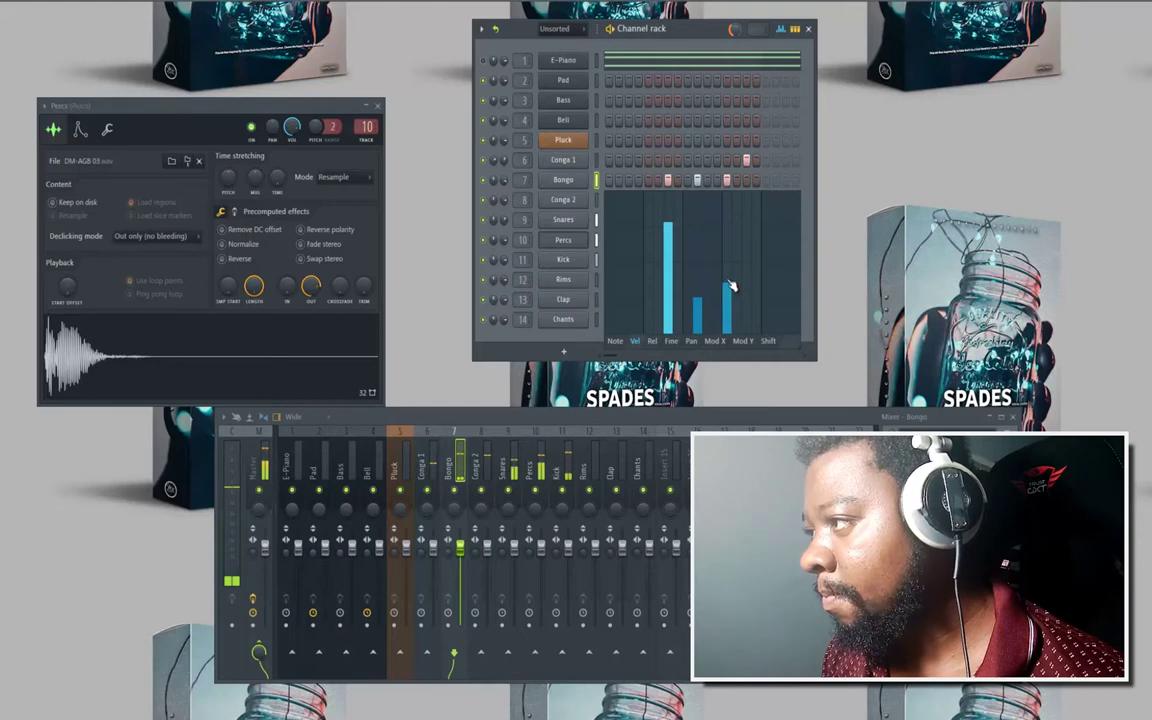
left_click(781, 29)
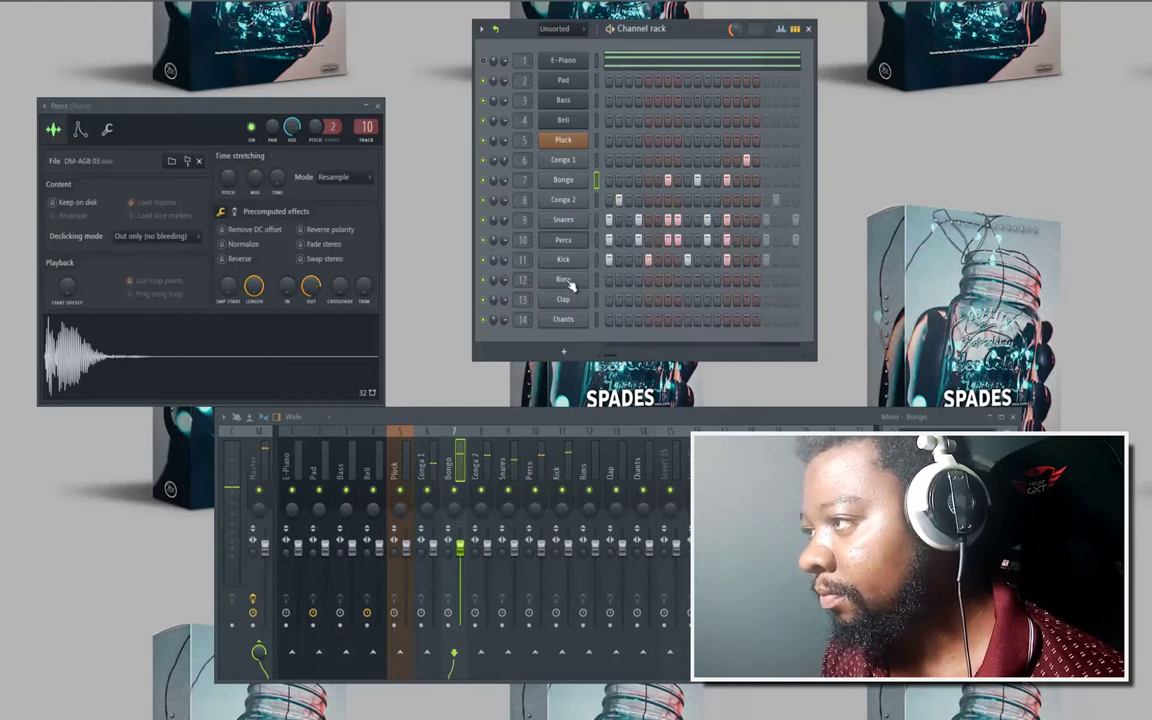
Program the Rims channel with hits on steps 1, 4, 8 and 13, normalize its sample, and listen to the groove.
left_click(566, 281)
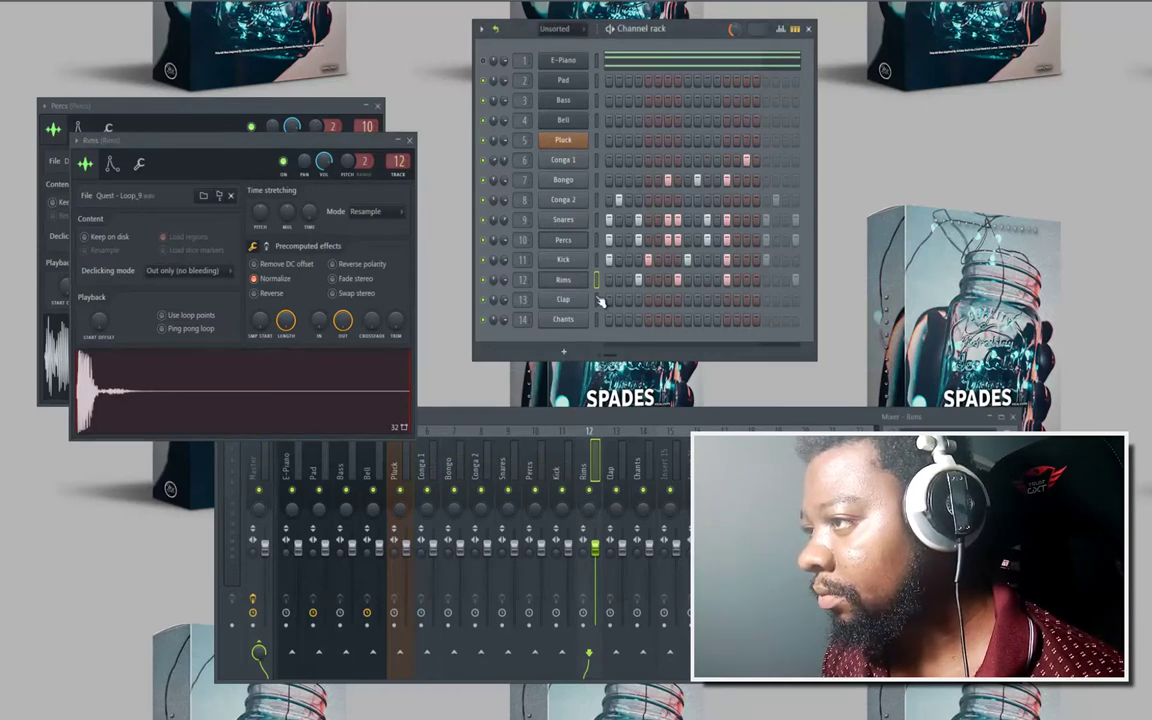
key("space")
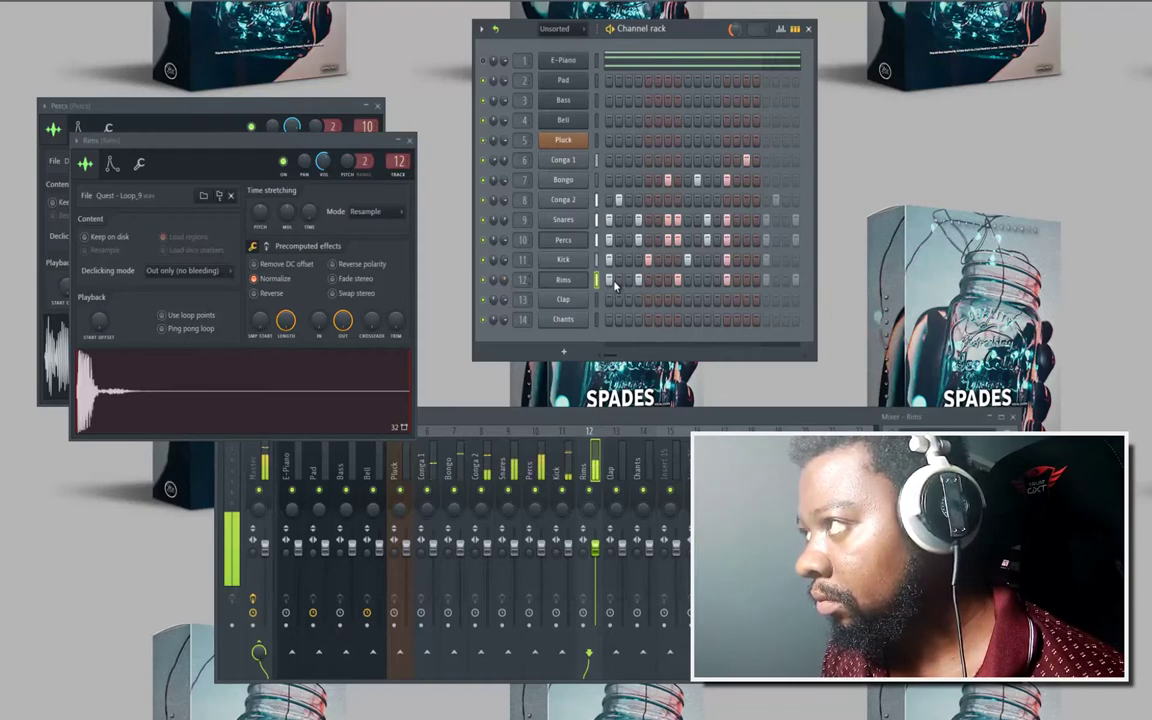
key("space")
Add a Chants hit on step 6 and normalize the Chants sample.
left_click(658, 321)
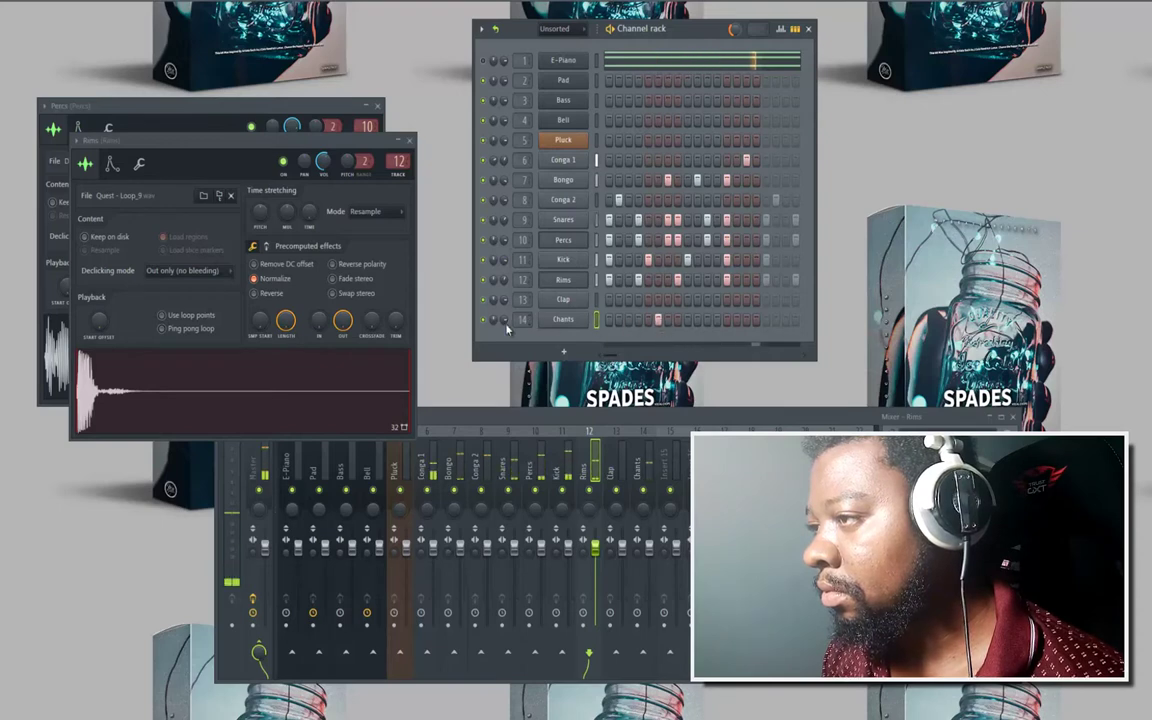
left_click(561, 320)
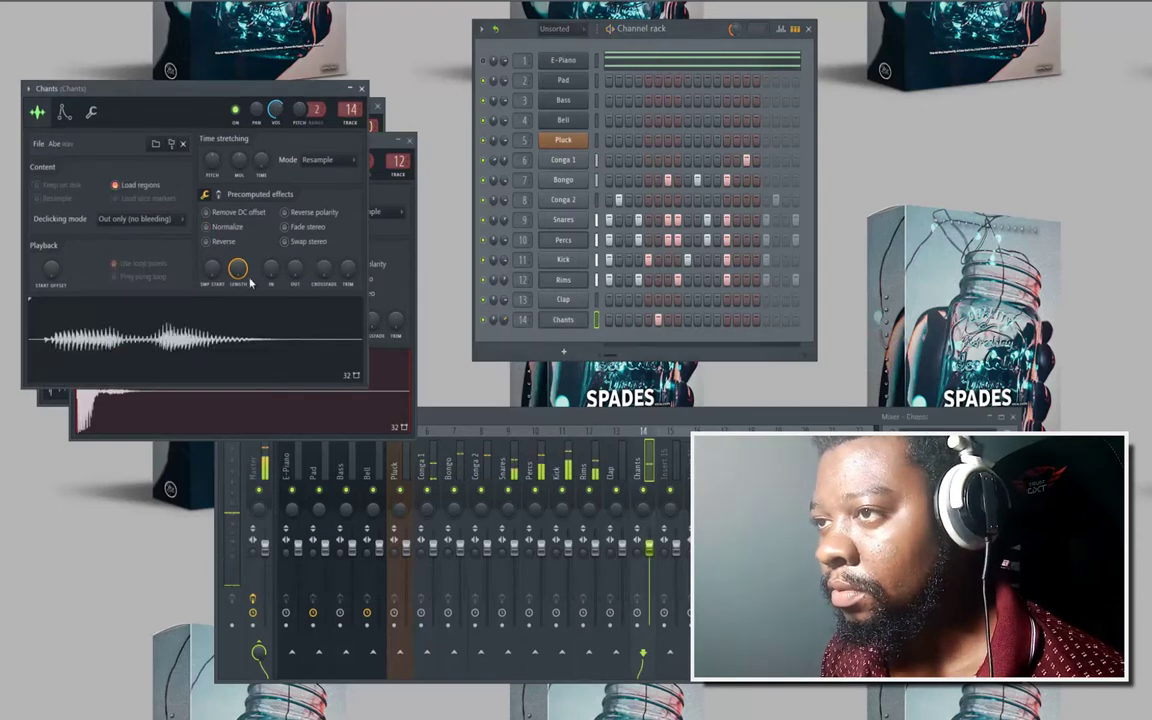
left_click(212, 230)
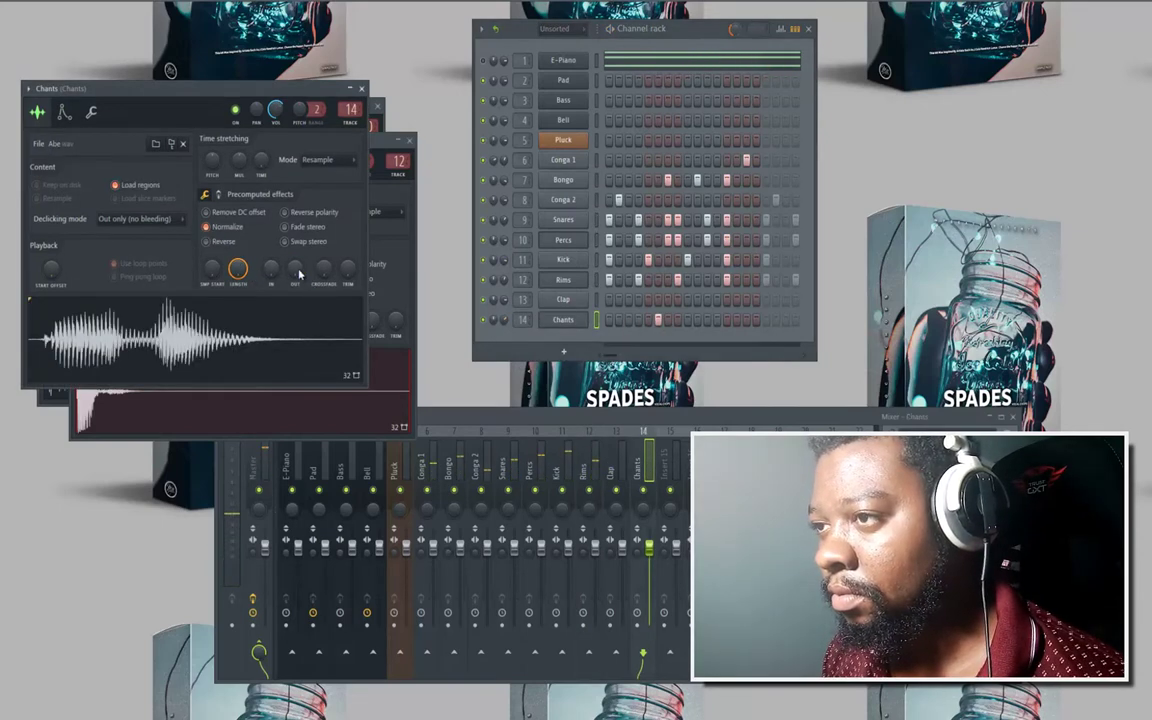
Try a strong fade-out on the Chants sample and reset it.
left_click_drag(298, 258, 293, 189)
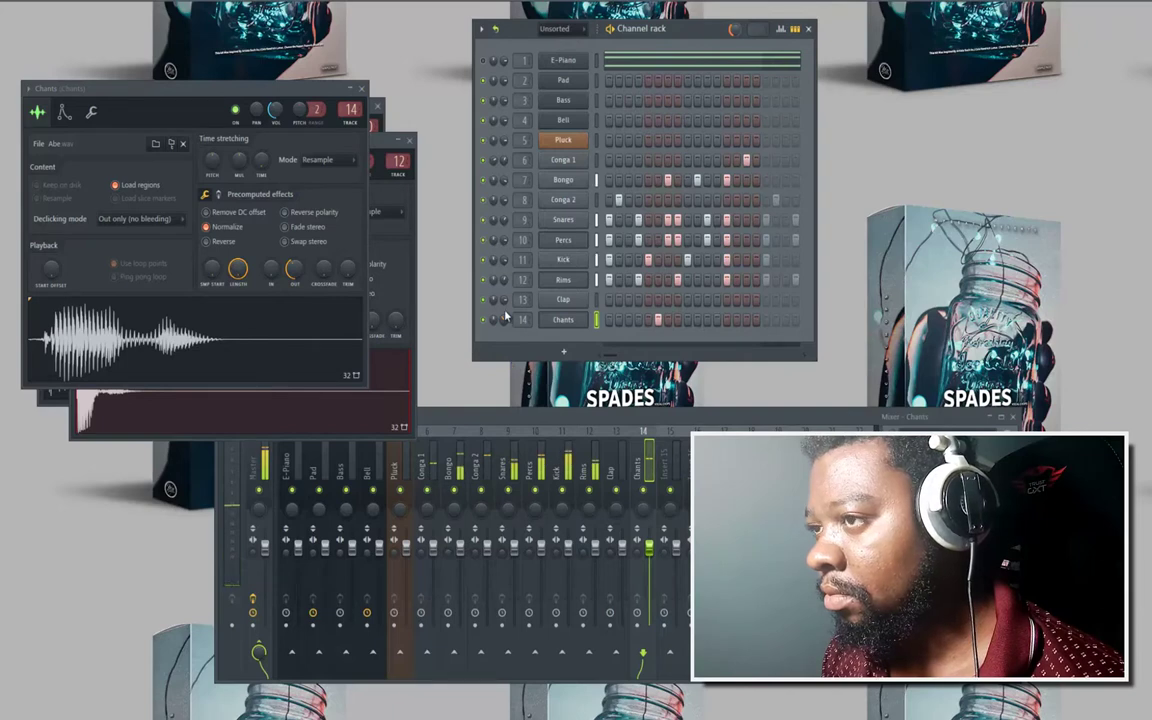
right_click(293, 268)
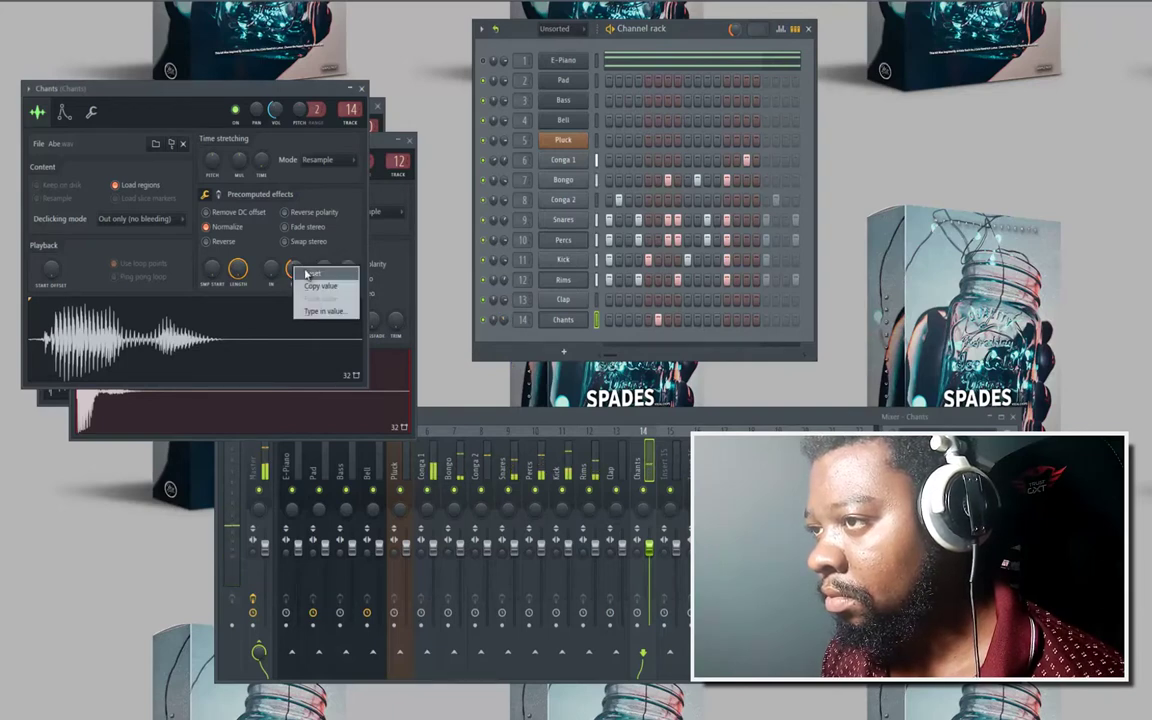
left_click(303, 275)
Apply a lighter fade-out and some trim to the Chants sample, and close the open sample windows.
left_click_drag(287, 222, 287, 218)
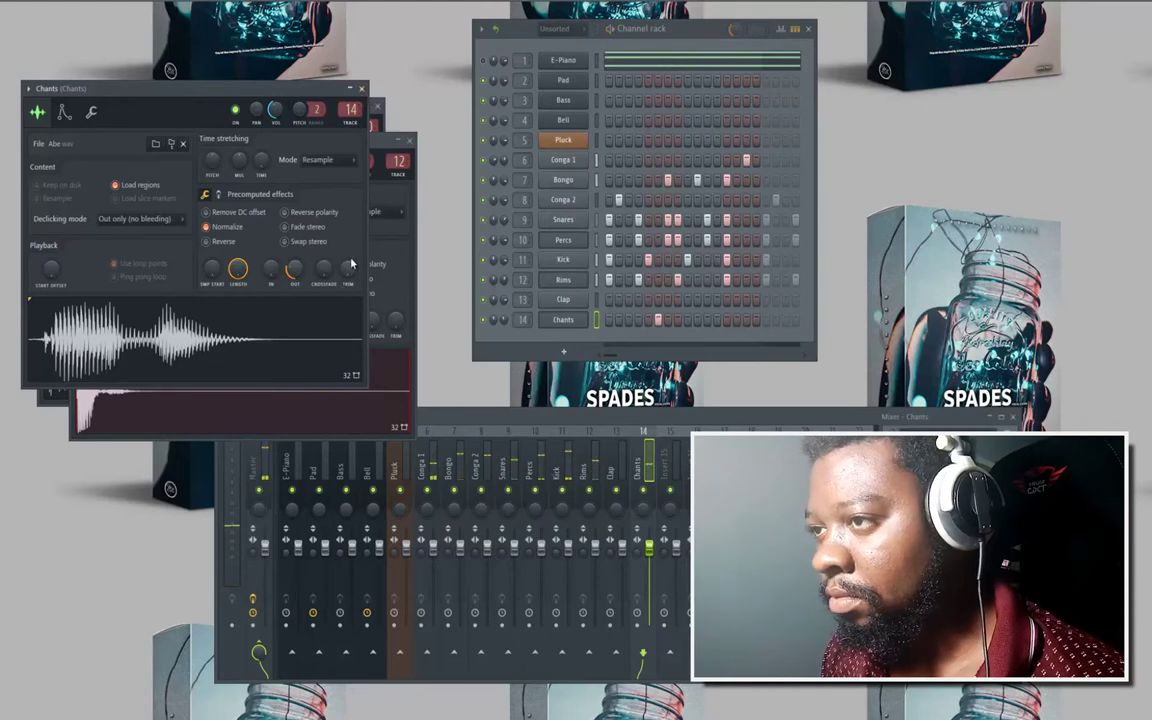
left_click_drag(352, 263, 347, 276)
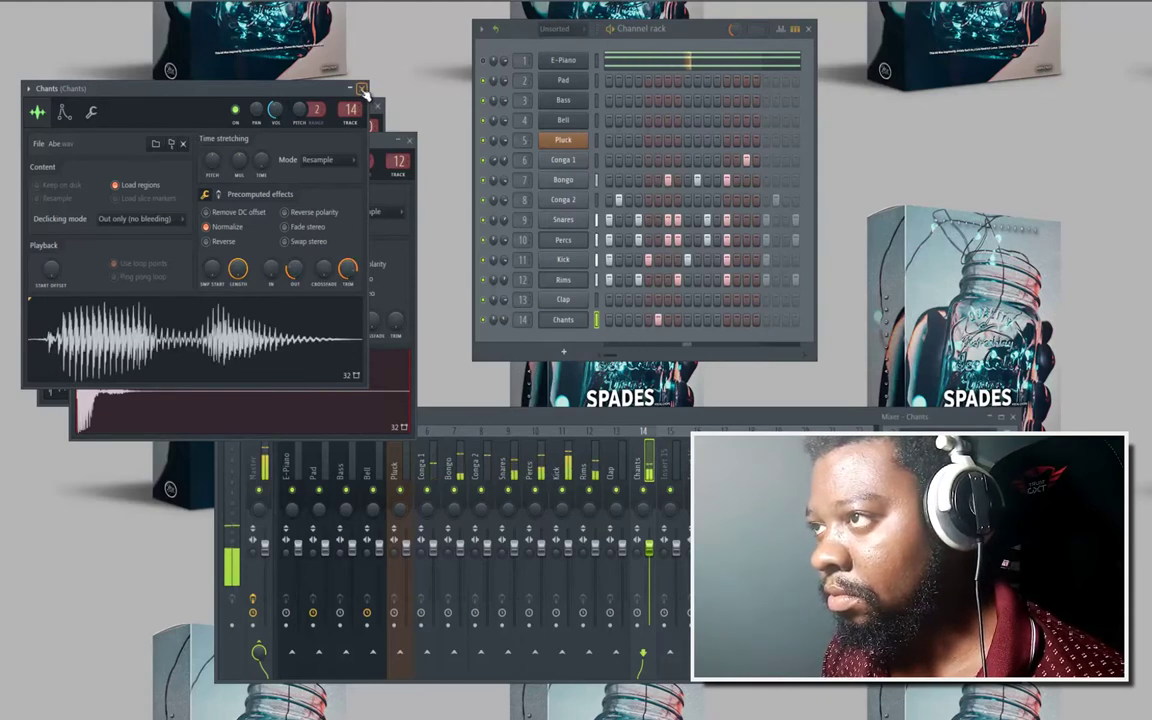
left_click(362, 88)
left_click(376, 106)
left_click(409, 138)
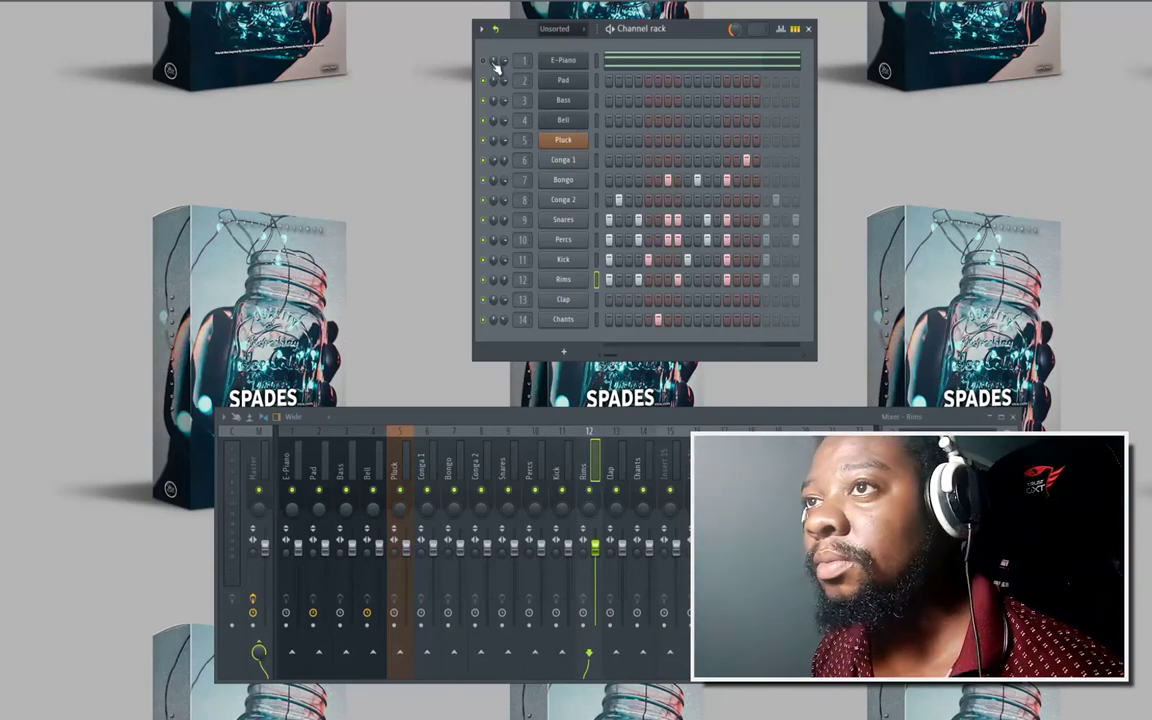
Unmute the E-Piano channel, duplicate its two chords from bar 5 onward, and listen to them with the drums.
right_click(577, 62)
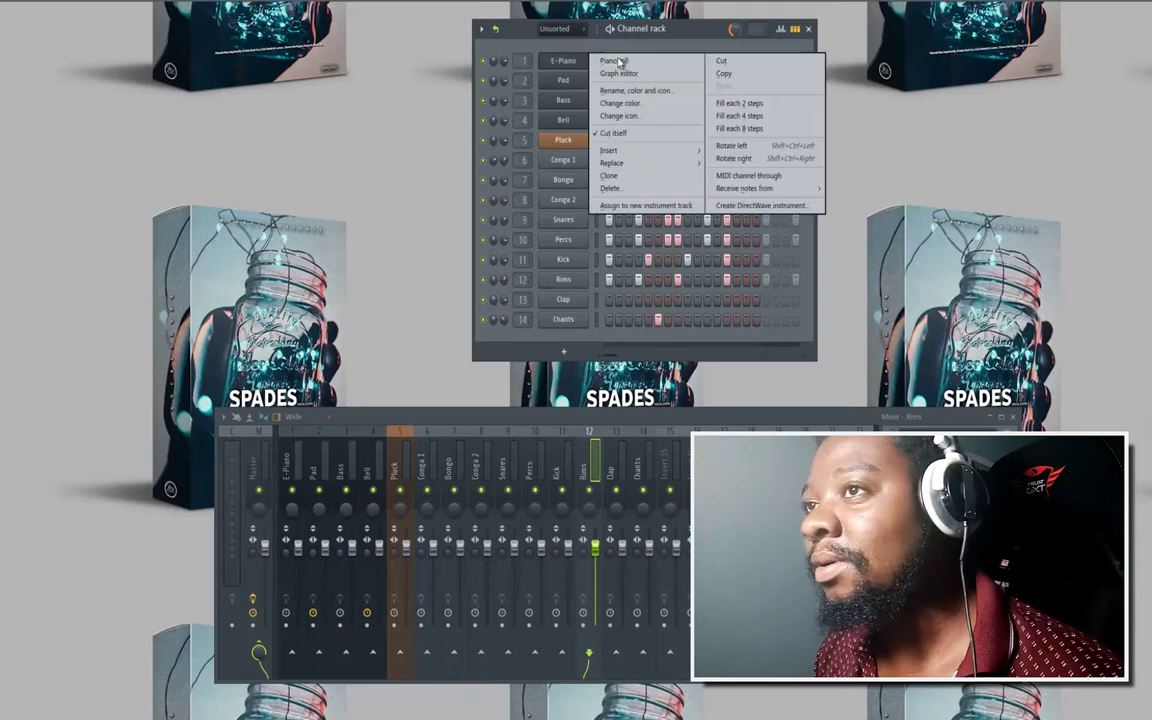
left_click(585, 60)
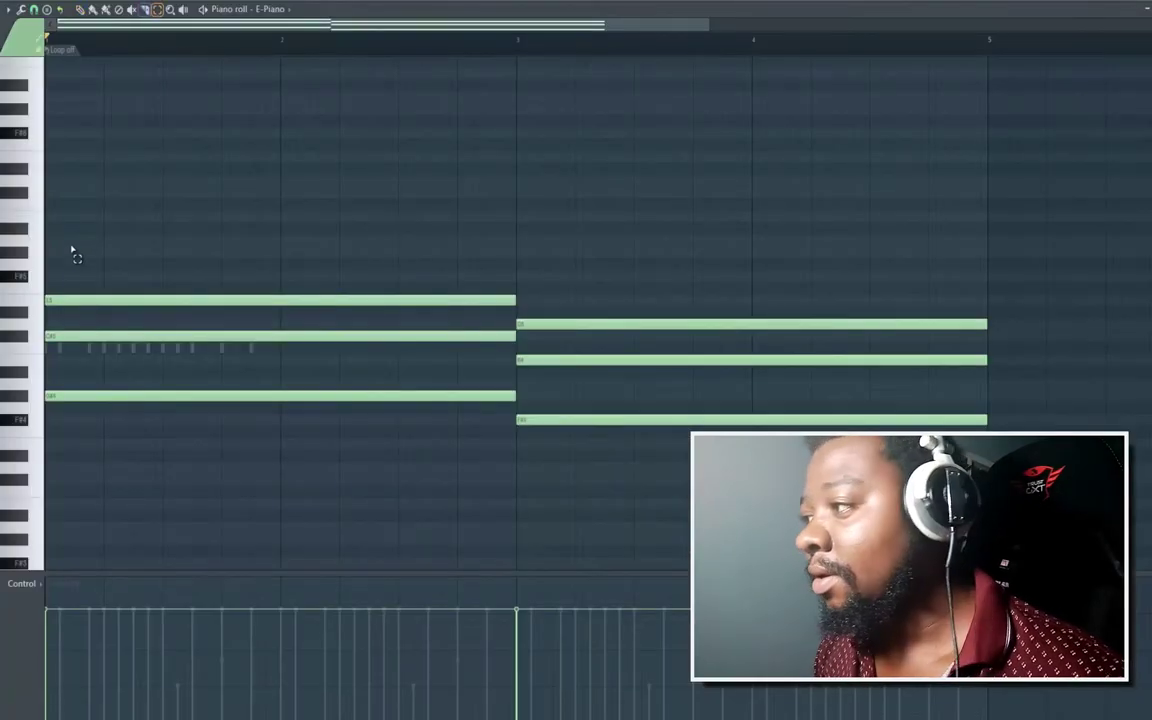
key("ctrl+a")
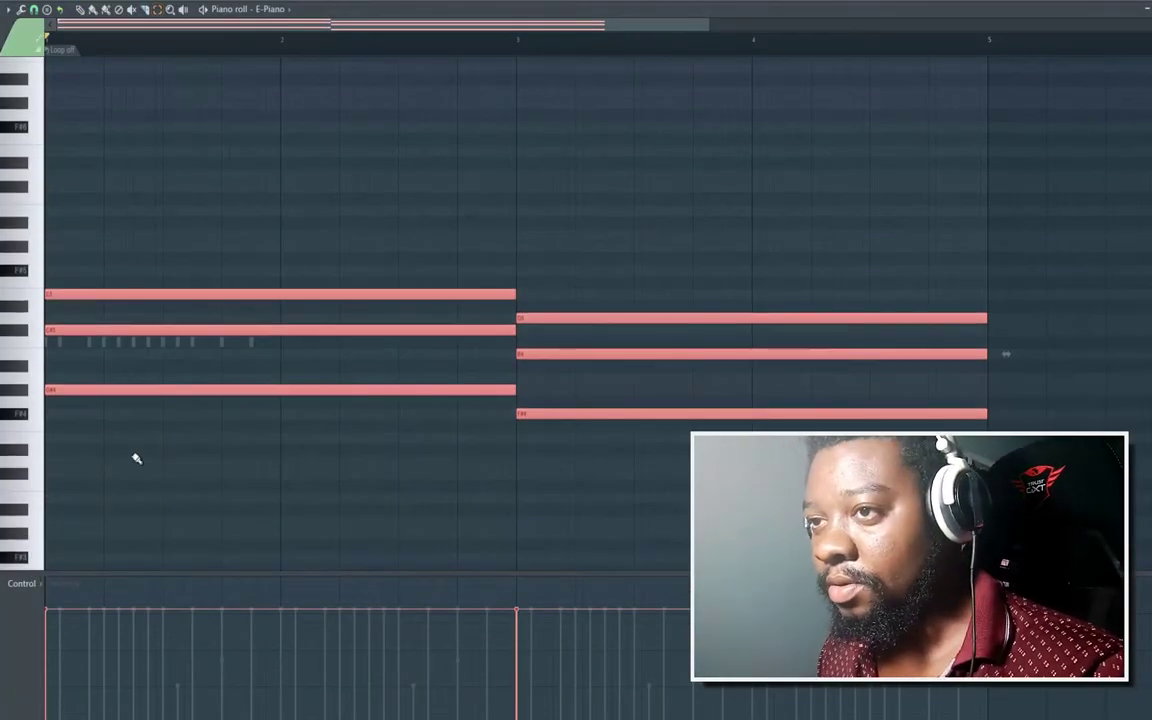
left_click_drag(62, 297, 1023, 303)
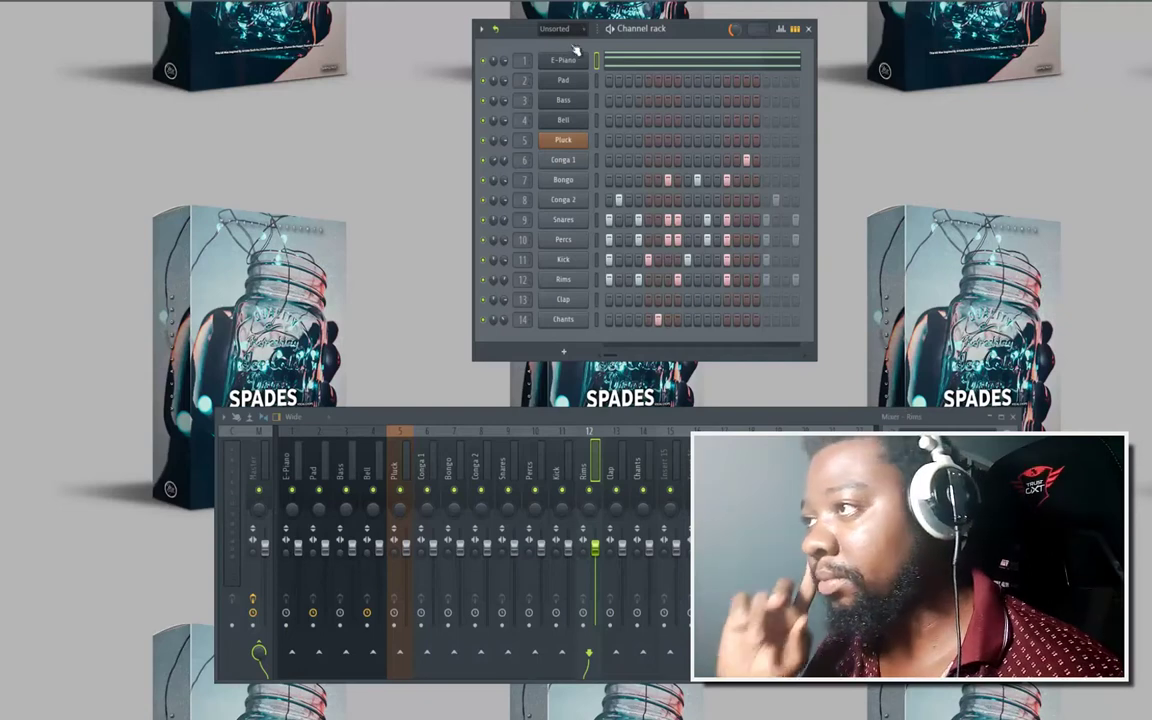
key("space")
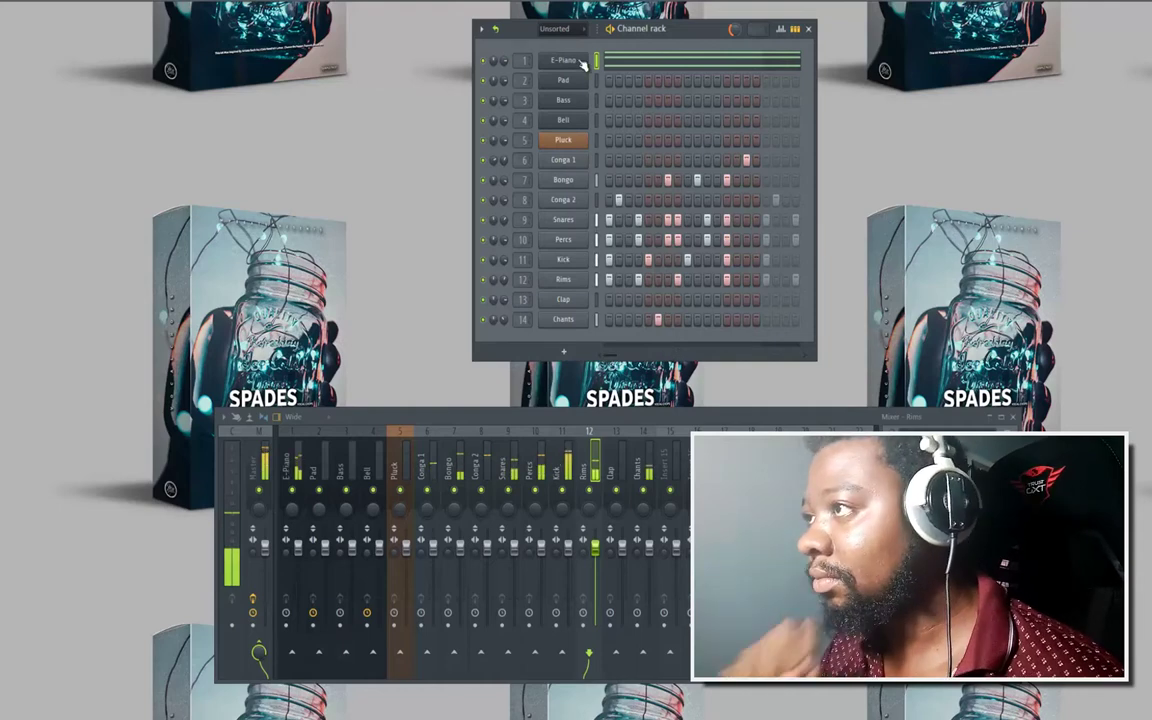
Delete the duplicated E-Piano chords from bar 5 onward, keeping only the two original chords.
right_click(578, 63)
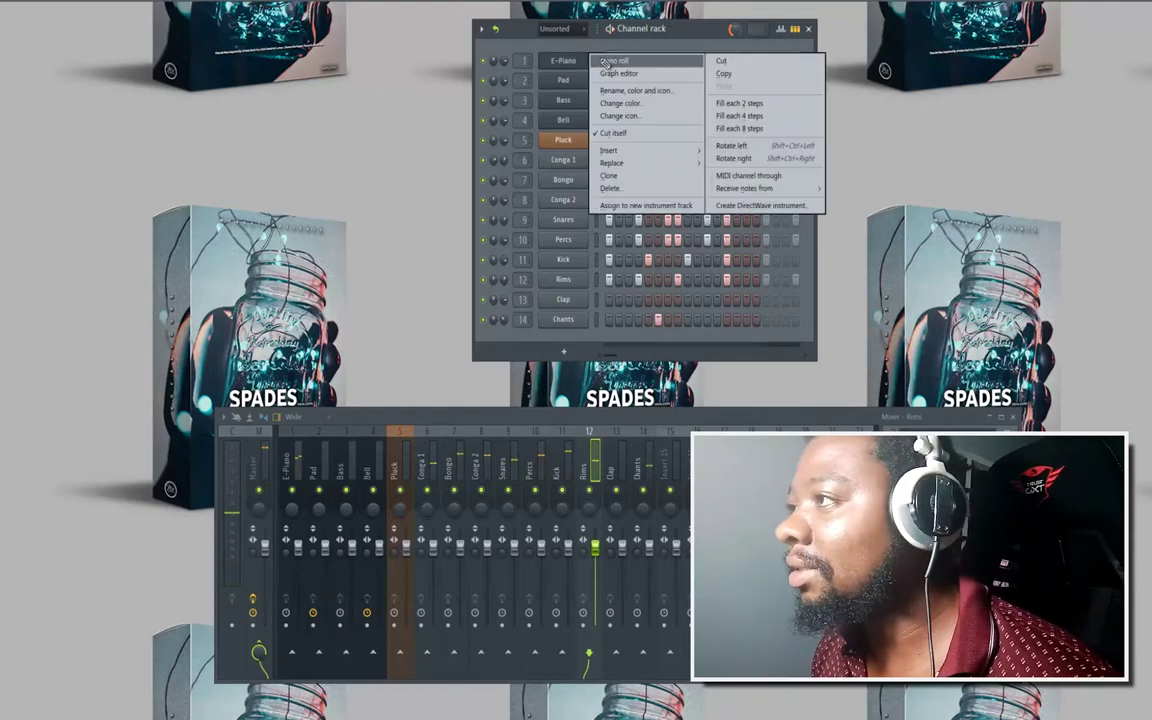
left_click(612, 60)
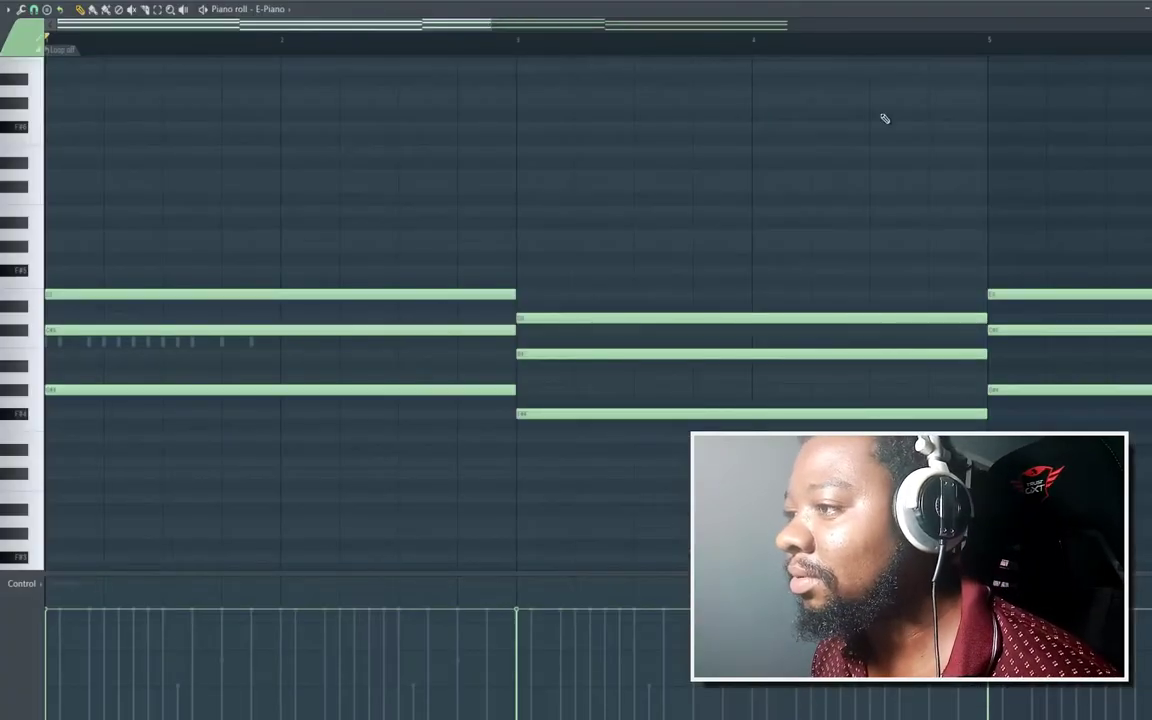
scroll(870, 140, "down", 3)
right_click(632, 390)
right_click(640, 330)
right_click(645, 294)
right_click(714, 413)
right_click(730, 318)
right_click(730, 354)
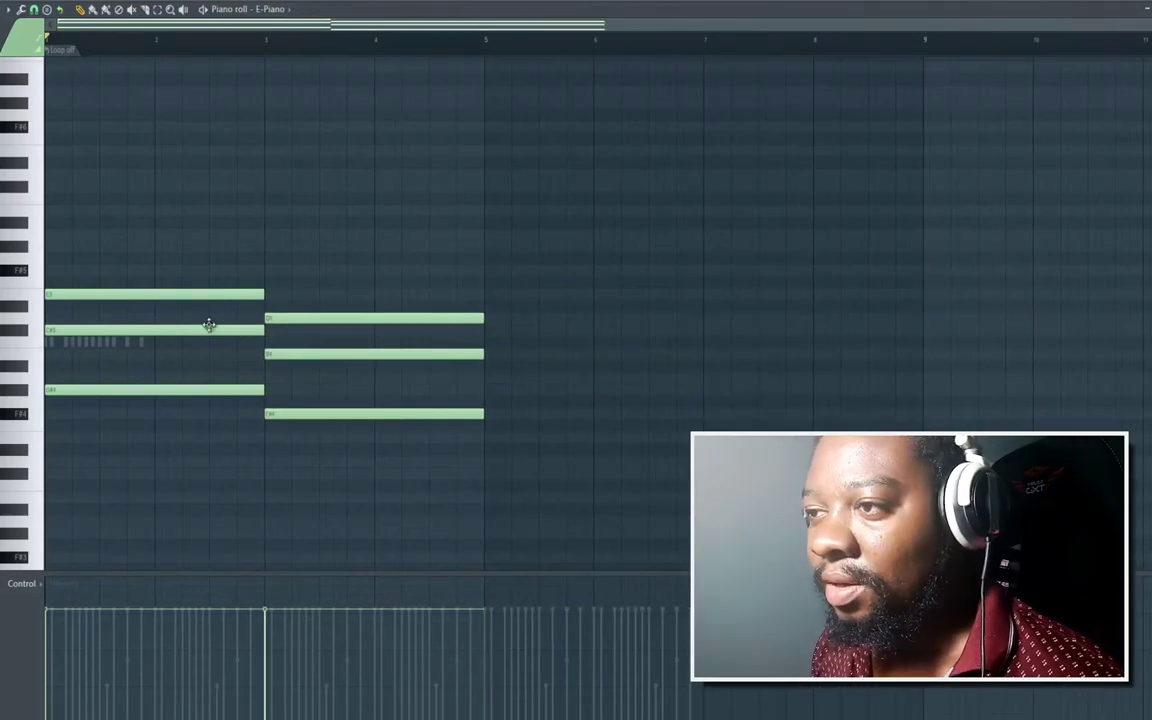
Lower the second E-Piano chord's top note to C#5 and its bottom note to E4, and listen.
mouse_move(285, 333)
left_mouse_down()
mouse_move(281, 383)
mouse_move(283, 355)
left_mouse_up()
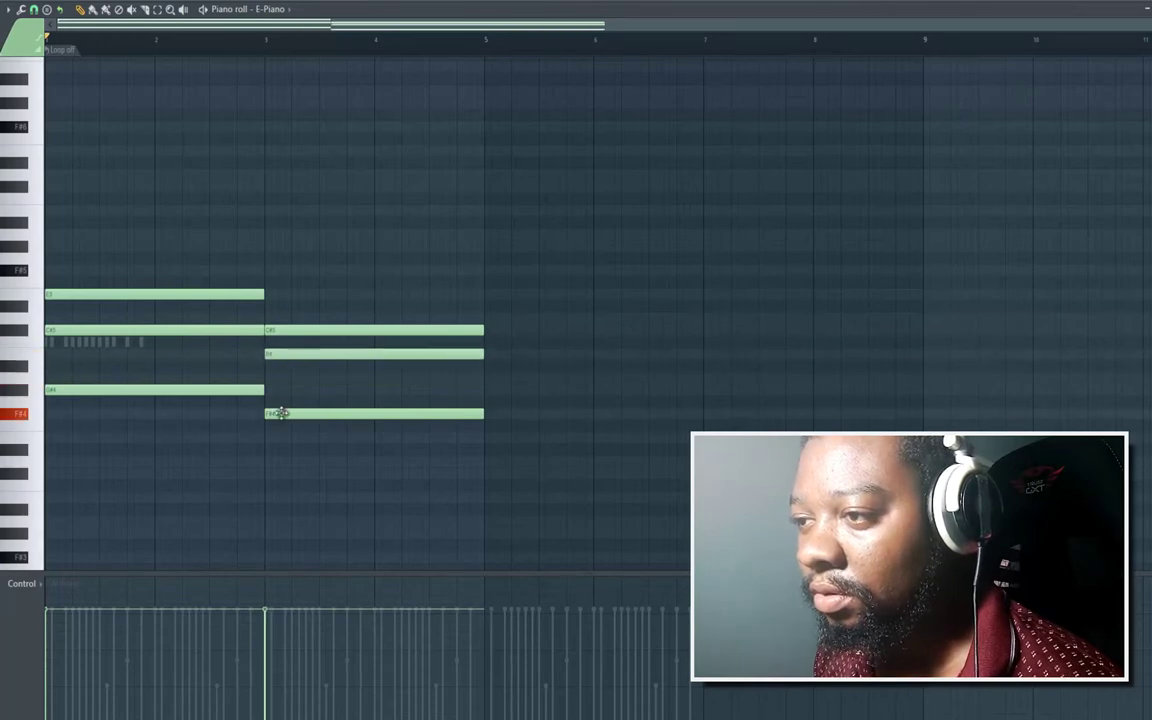
left_click_drag(283, 435, 283, 442)
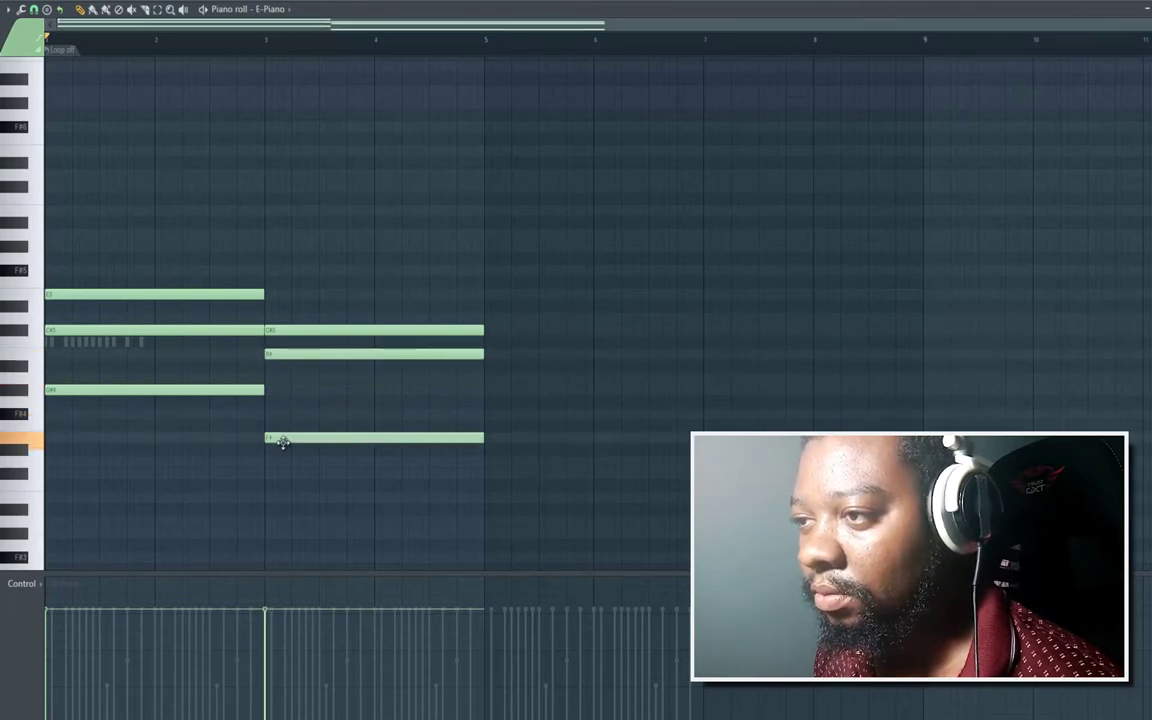
key("space")
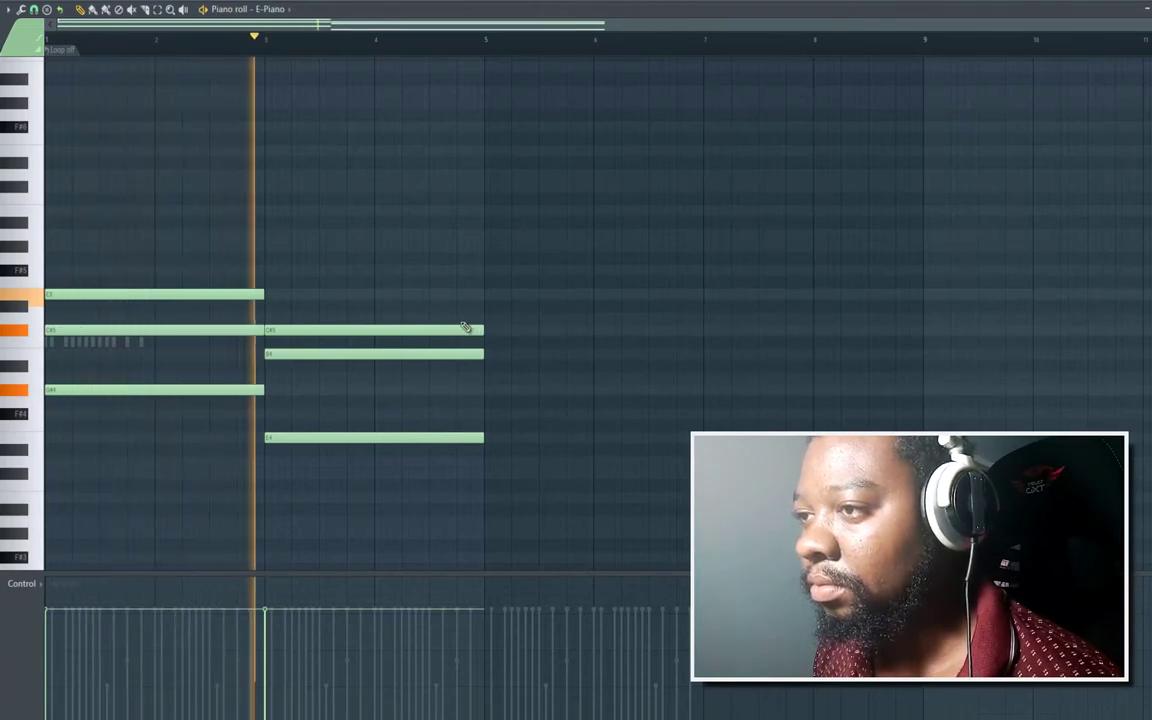
key("space")
Raise the second chord's top note to E5 and its bottom note to F#4 while auditioning the progression.
left_click_drag(321, 329, 322, 290)
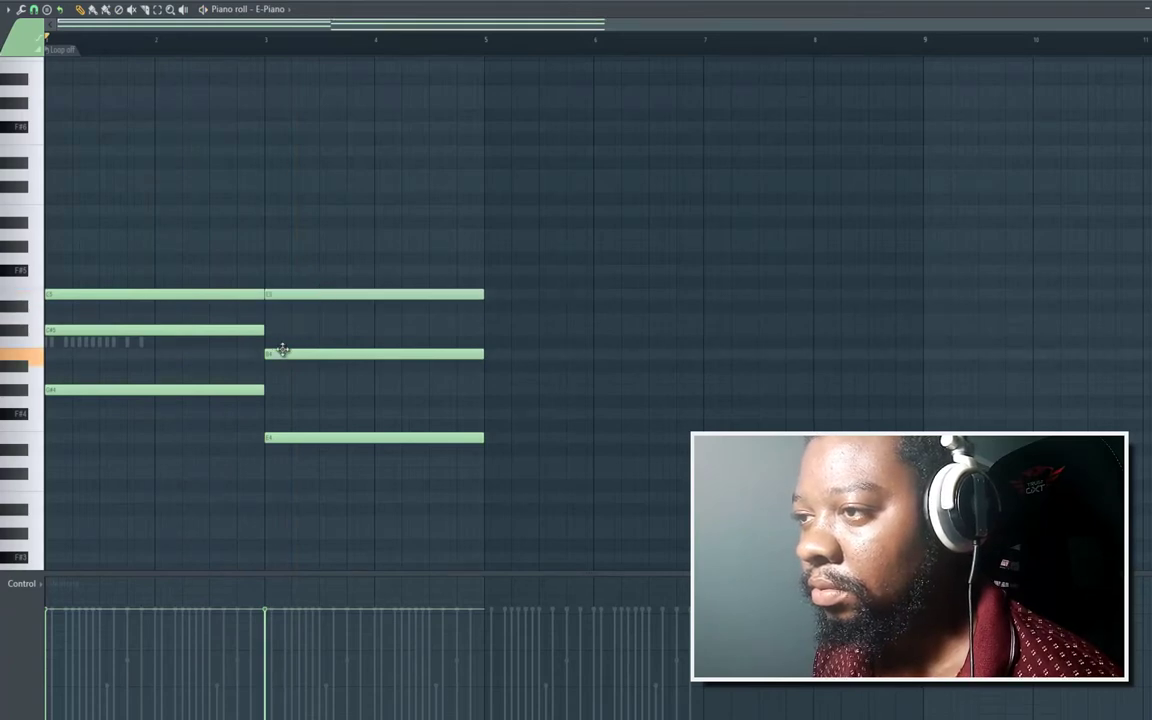
key("space")
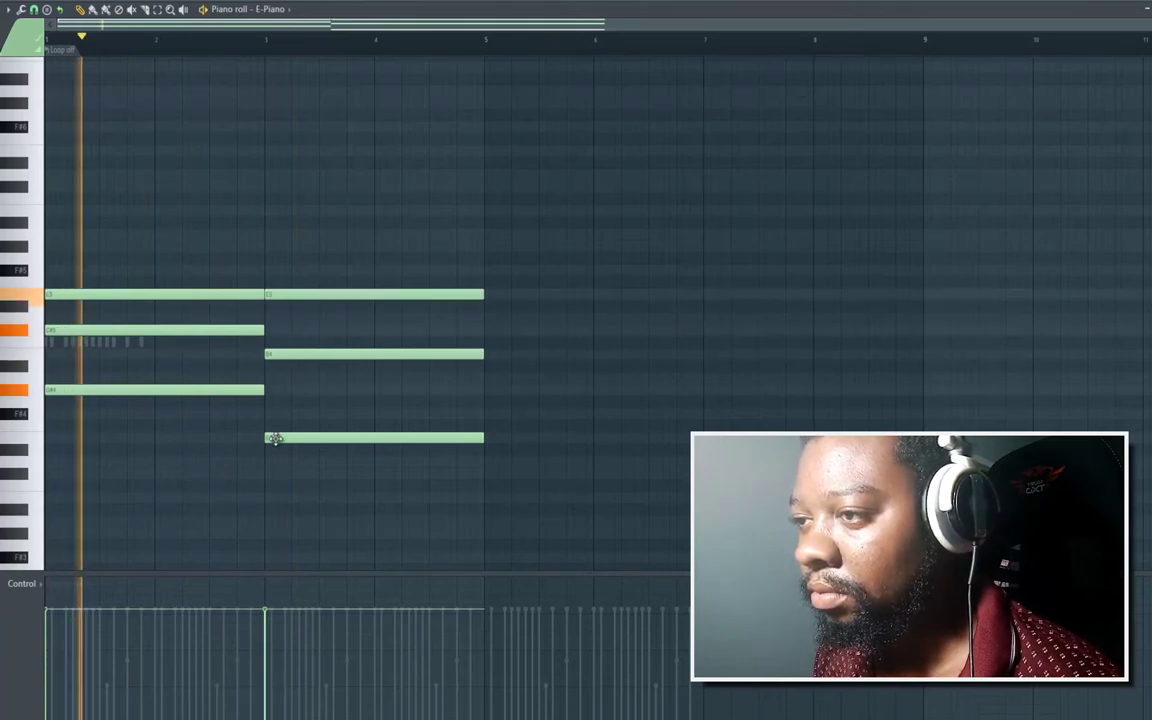
left_click_drag(270, 437, 280, 411)
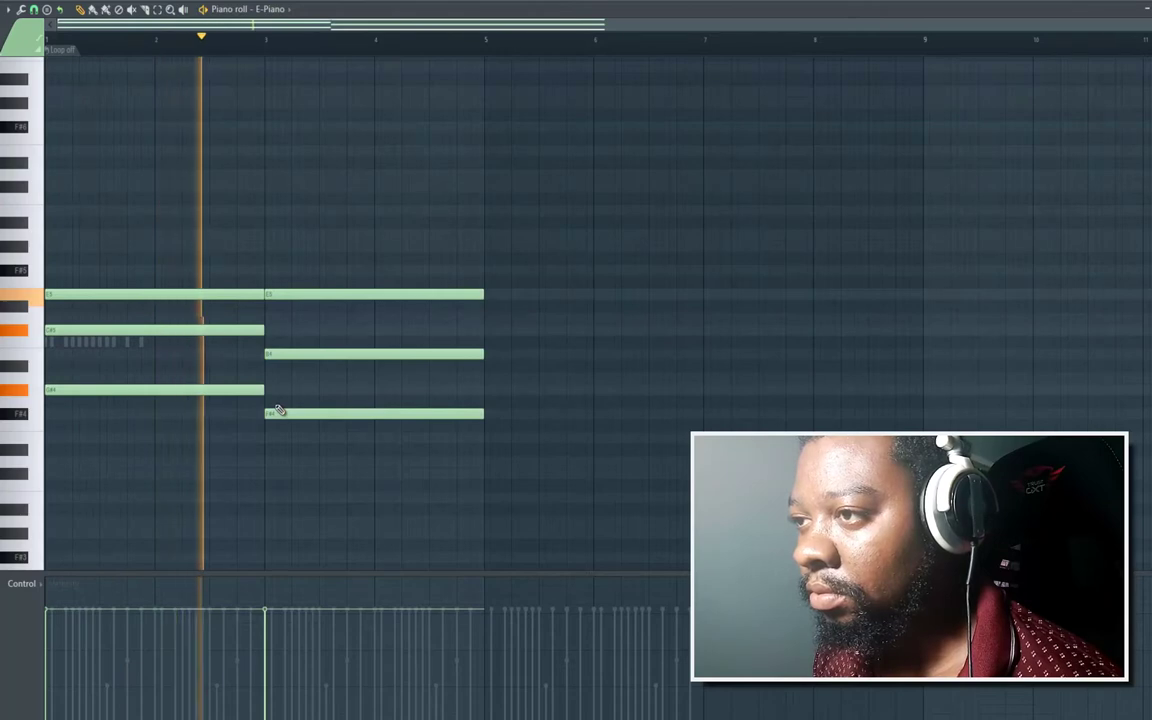
key("space")
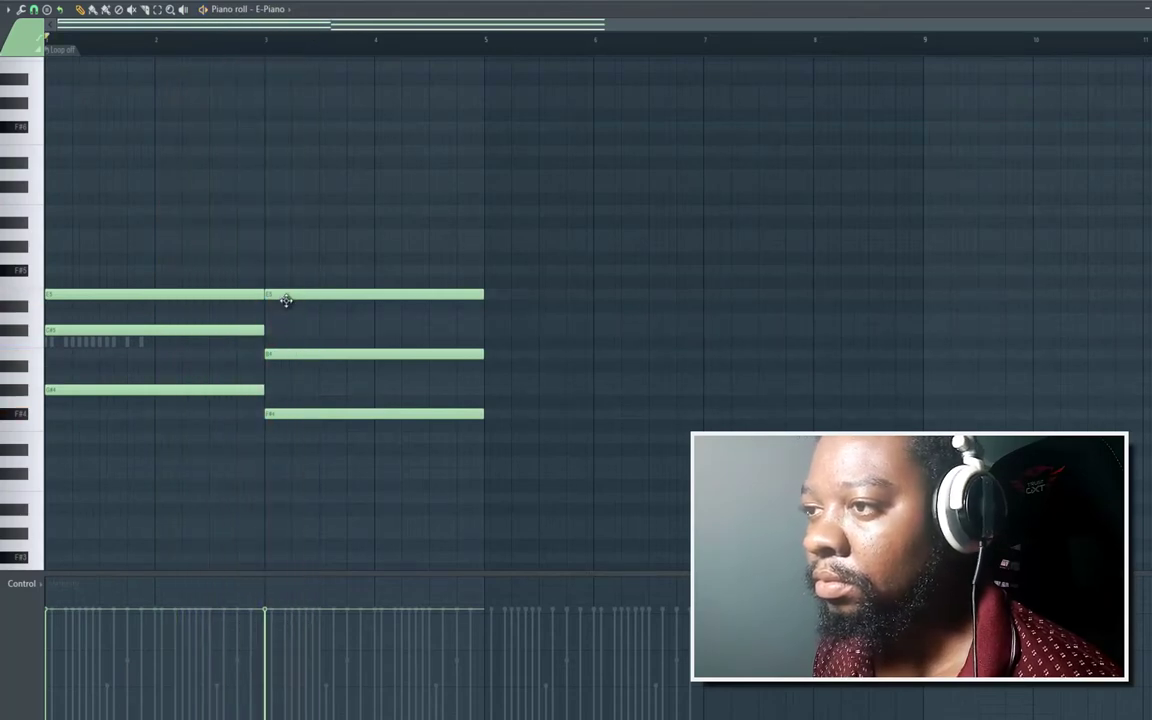
Lower the second chord's top note to D5, replace its B4 with a G#4, and listen.
left_click_drag(287, 308, 287, 323)
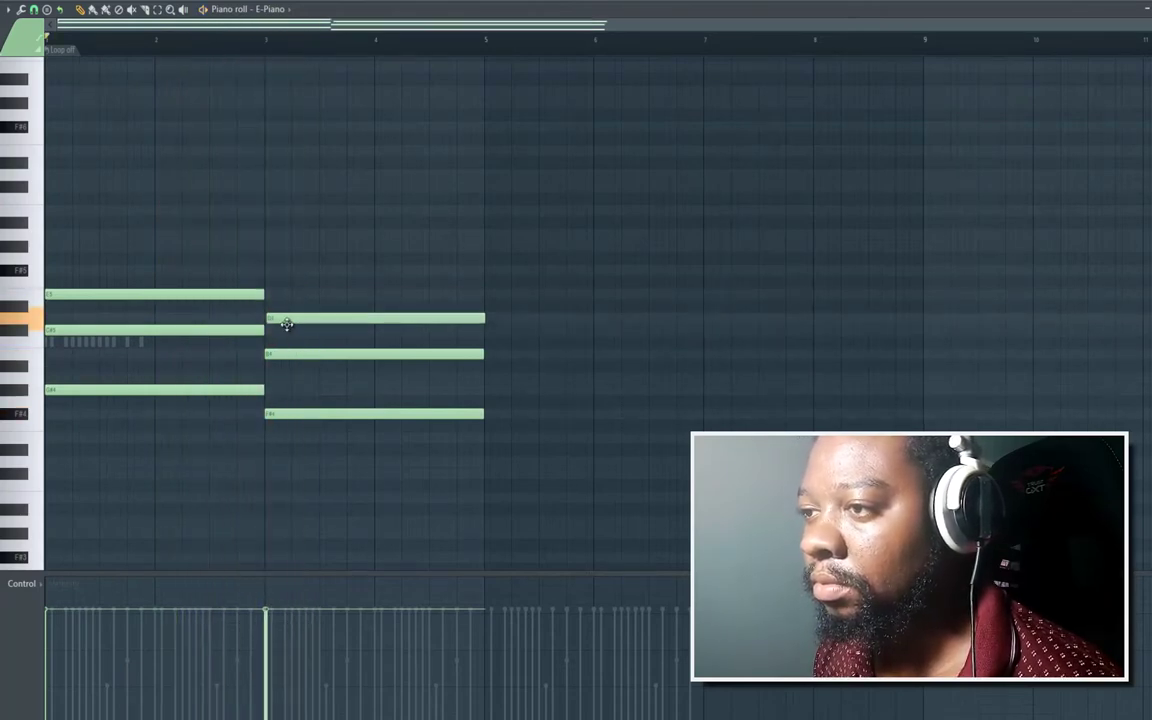
right_click(284, 355)
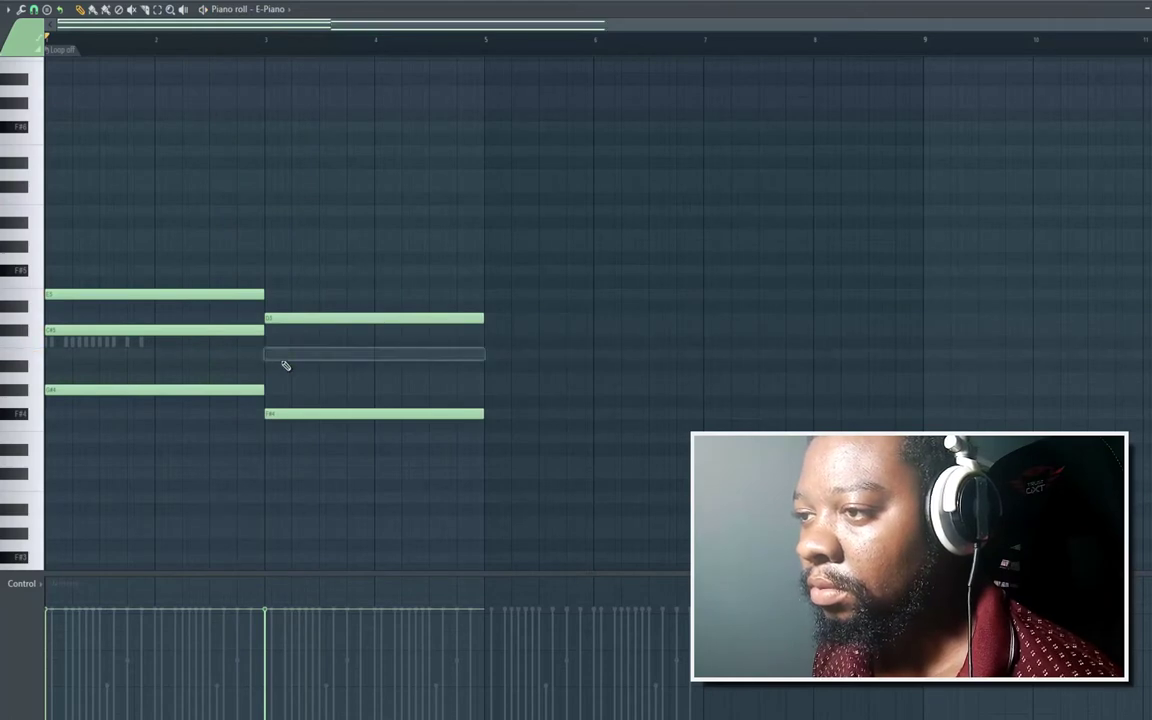
left_click(268, 376)
left_click_drag(266, 390, 268, 396)
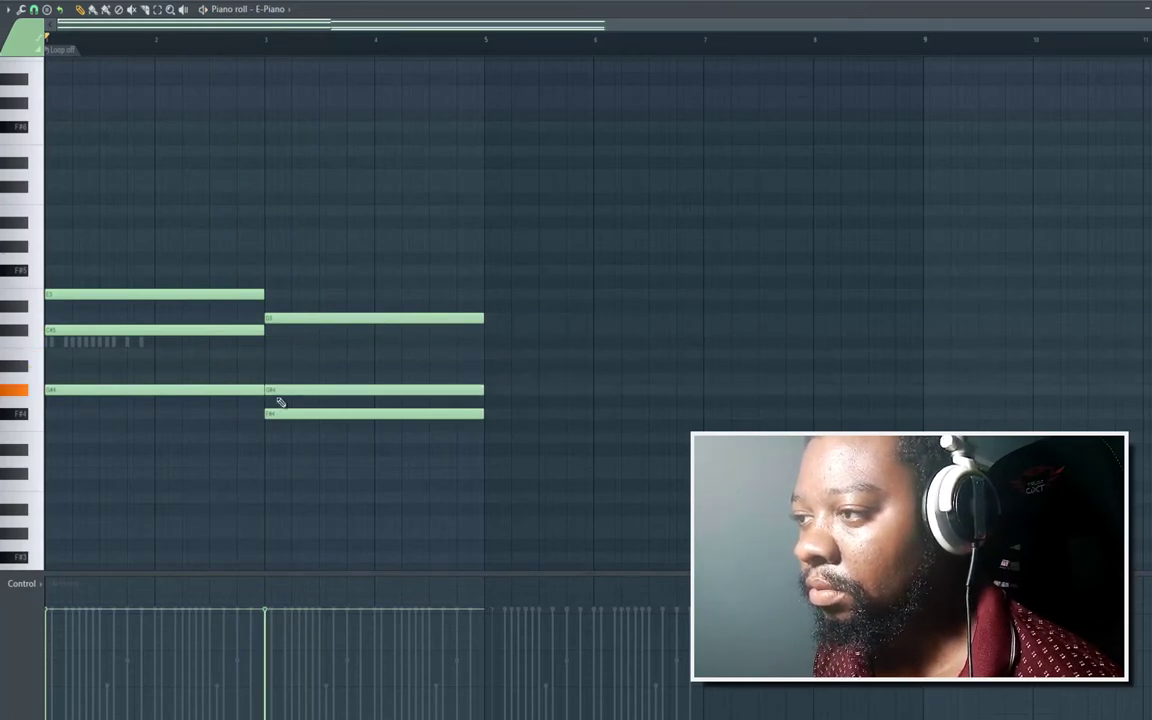
key("space")
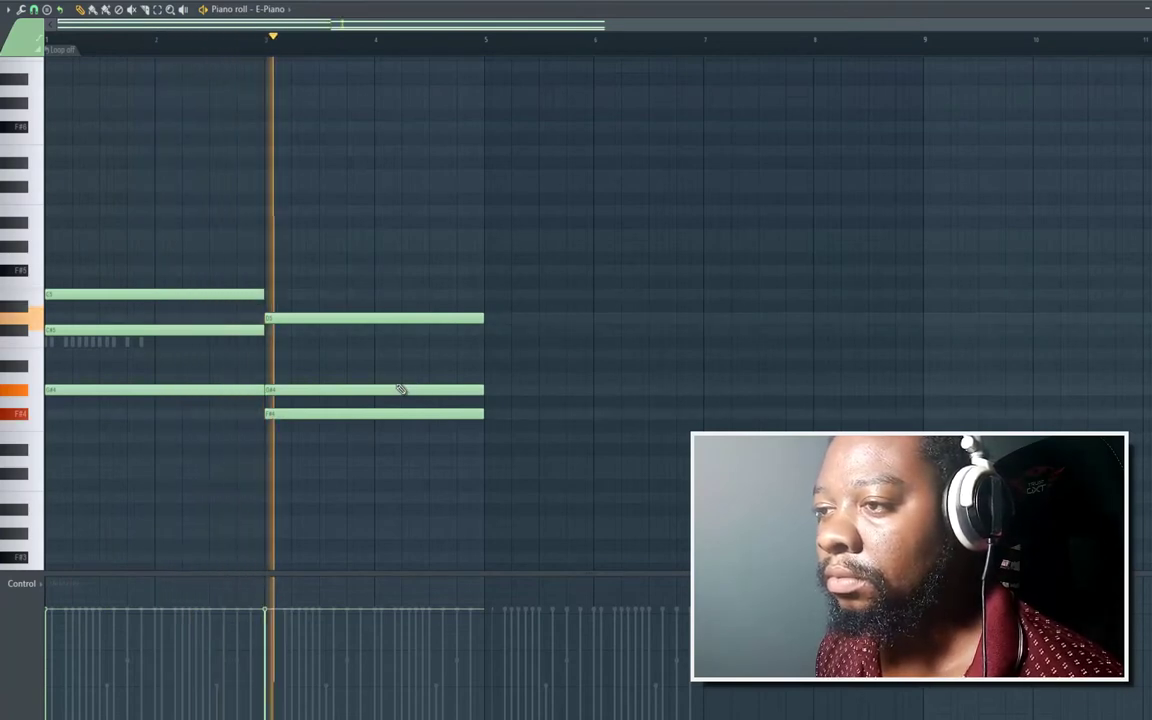
key("space")
Raise the second chord's middle note to A4 and play the progression.
left_click_drag(294, 388, 295, 376)
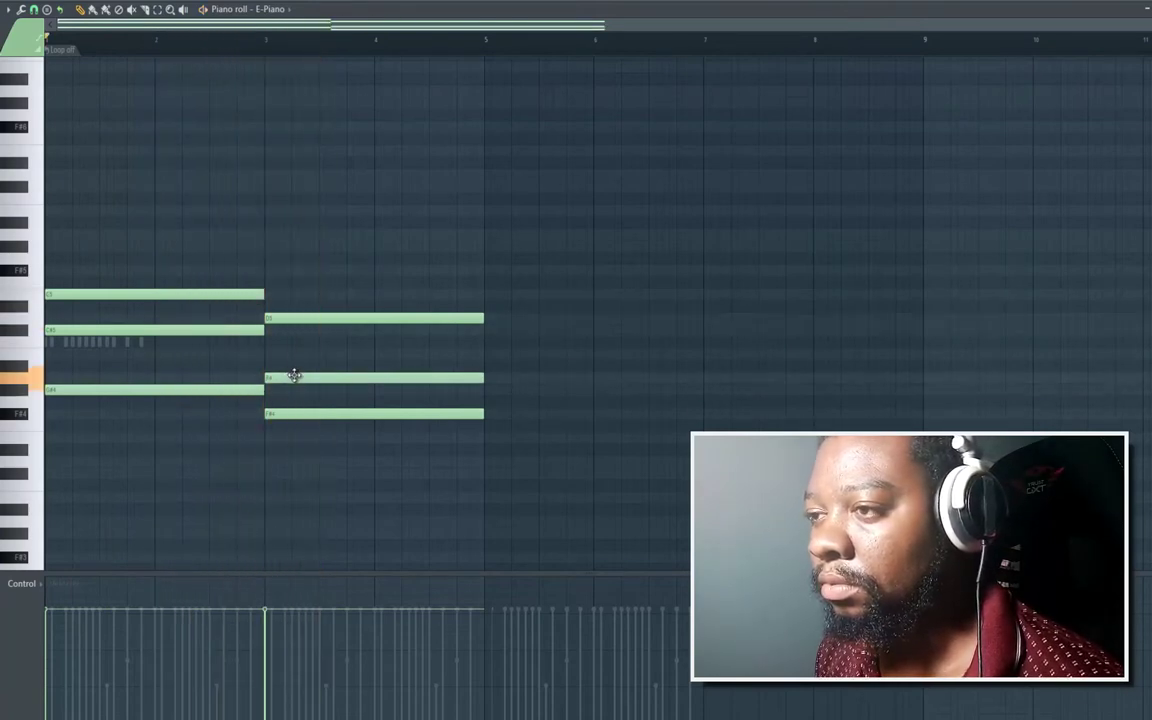
key("space")
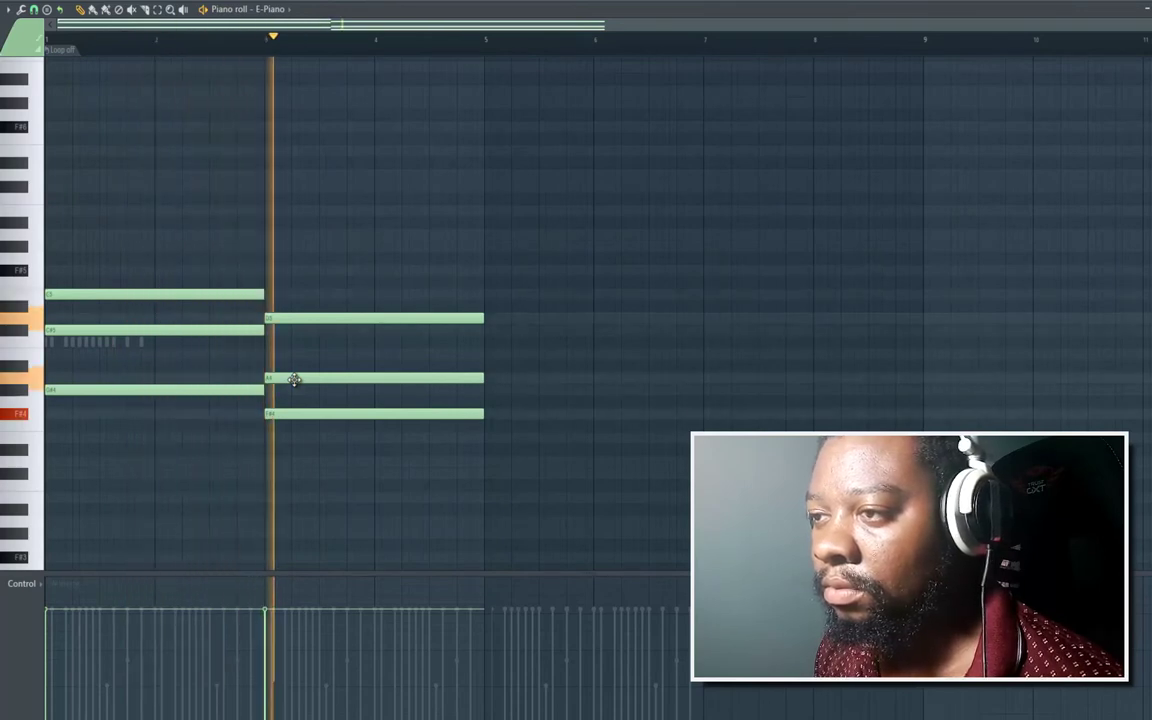
key("space")
Move the second chord's upper notes to C#5 and B4, audition it from mid bar 2, and raise the B4 to F#5.
left_click_drag(294, 379, 286, 354)
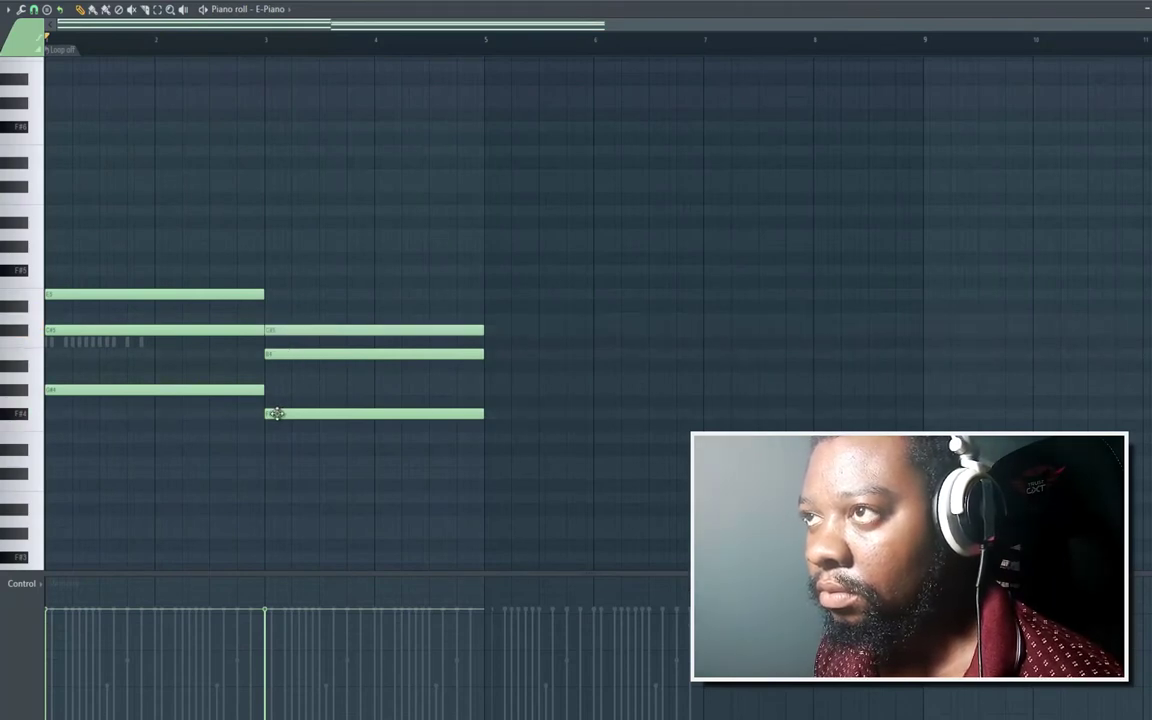
key("space")
left_click(227, 44)
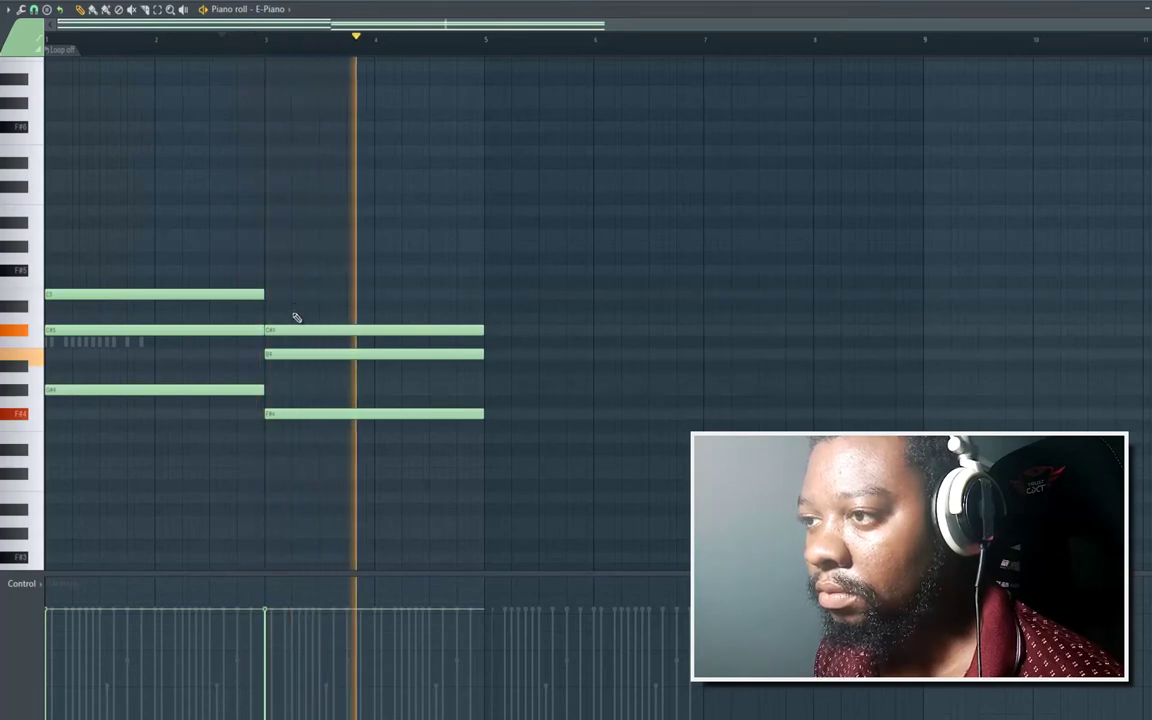
key("space")
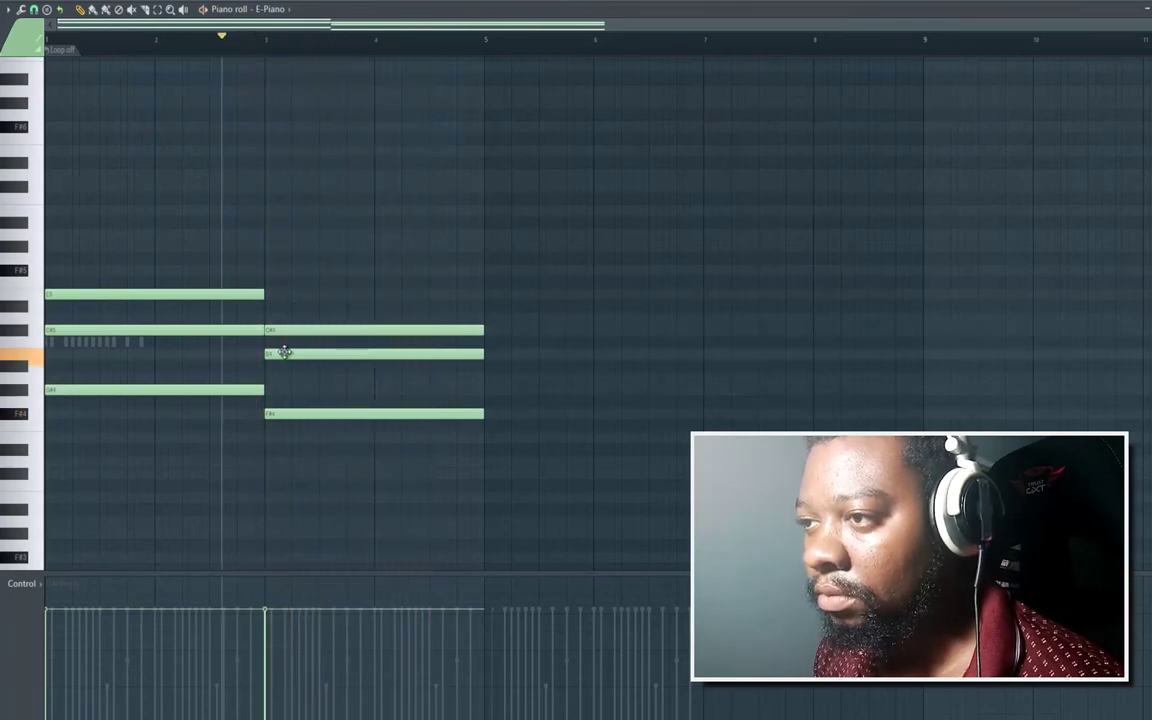
left_click_drag(290, 352, 288, 265)
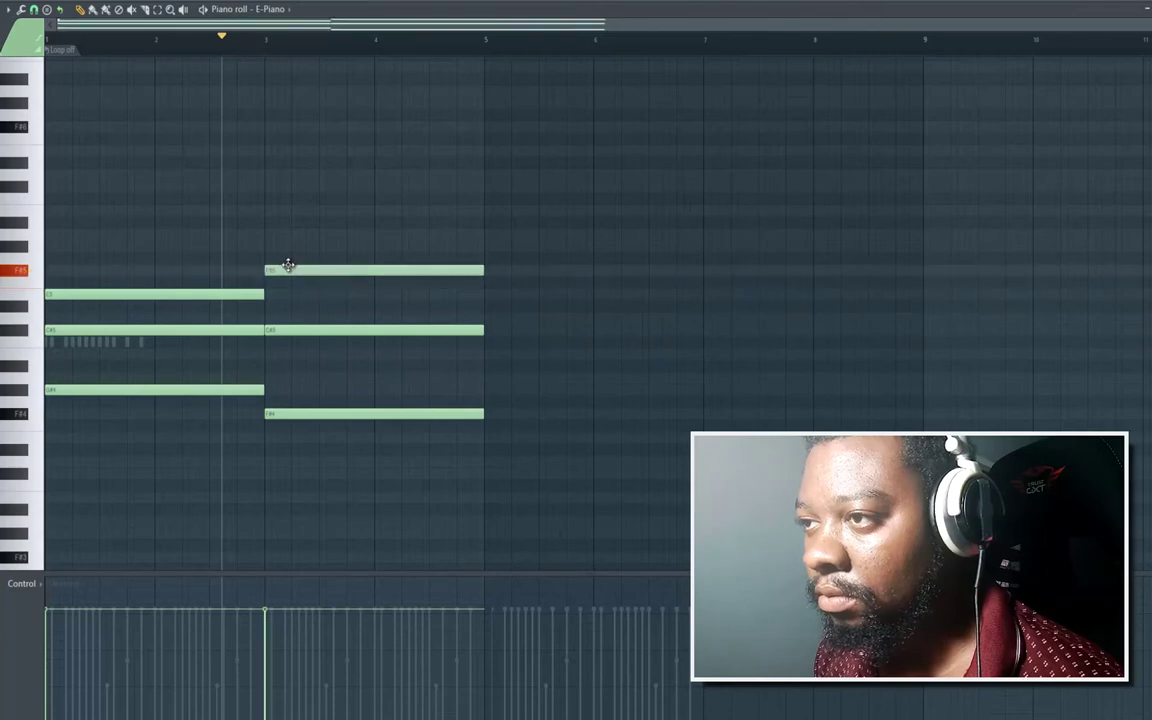
Play back the two-chord E-Piano progression and duplicate both chords into bars 5 to 8.
key("space")
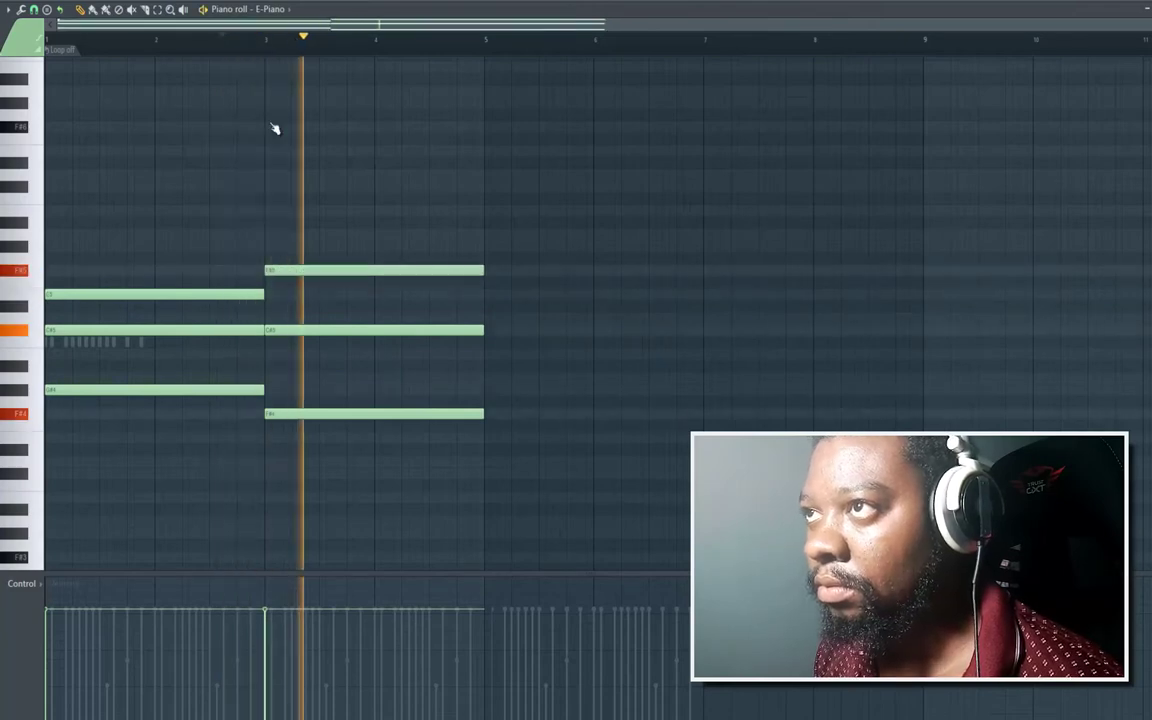
key("space")
key("space")
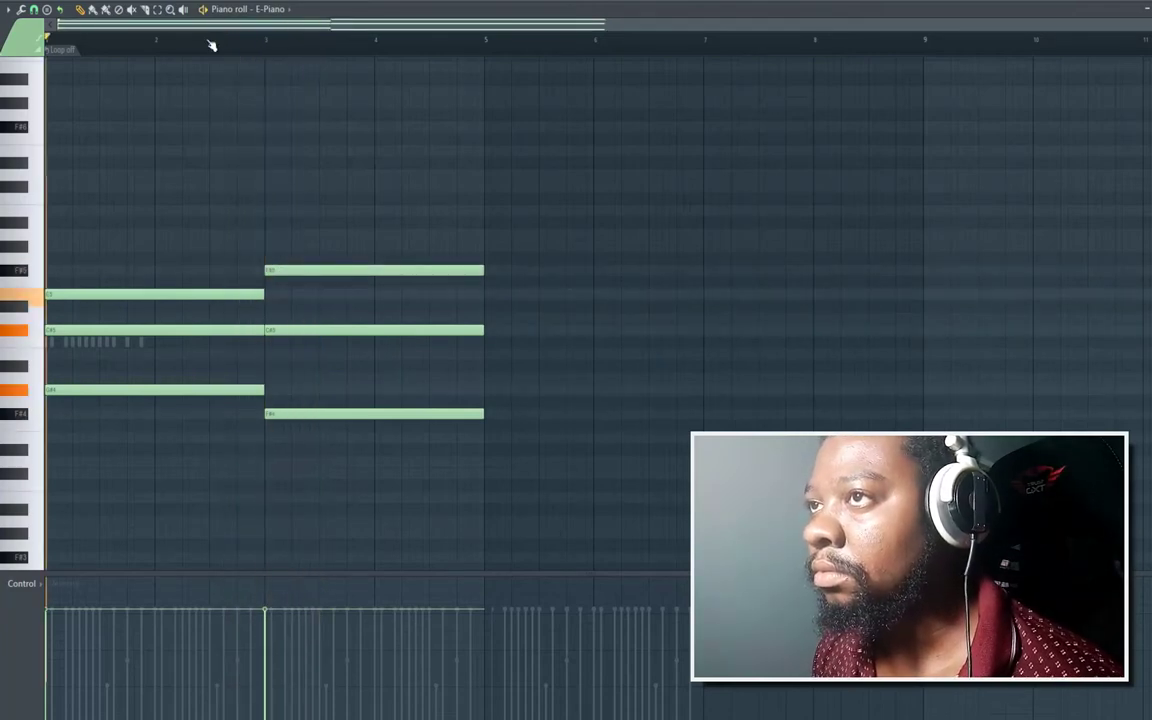
key("ctrl+a")
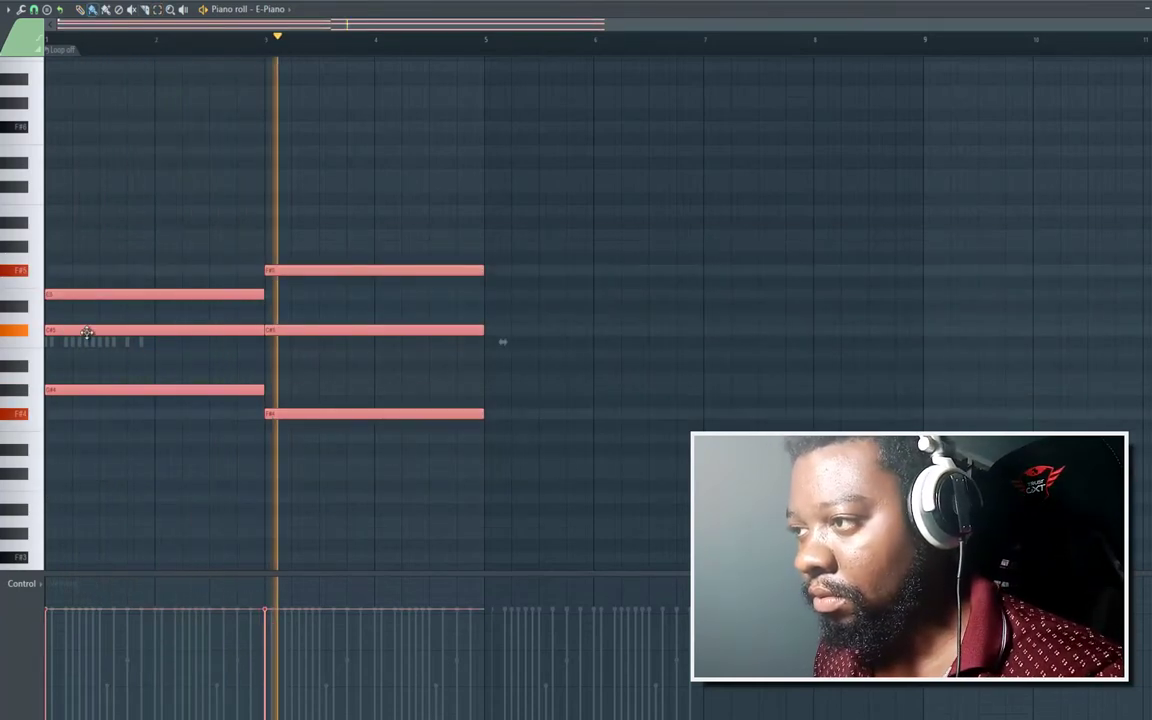
key("ctrl+b")
left_click_drag(564, 352, 512, 360)
key("space")
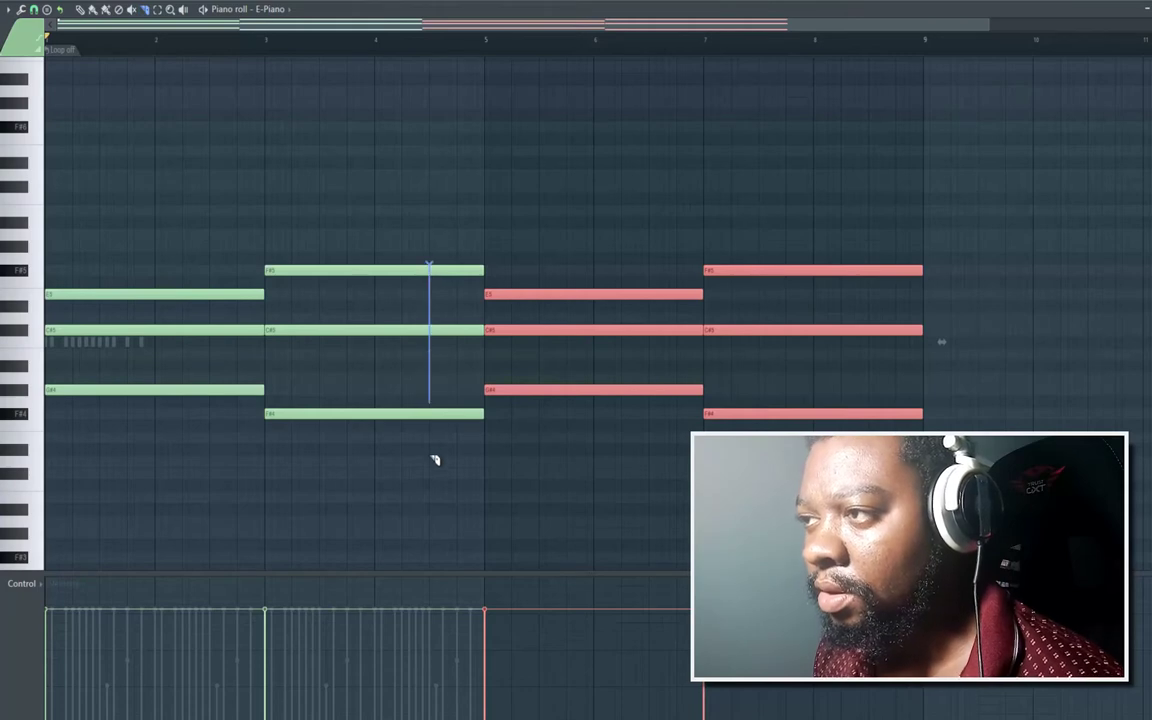
Slice the second chord at the middle of bar 4, set the cut-off piece's bottom note to A4 and top note to E5, and listen.
left_click_drag(425, 455, 425, 455)
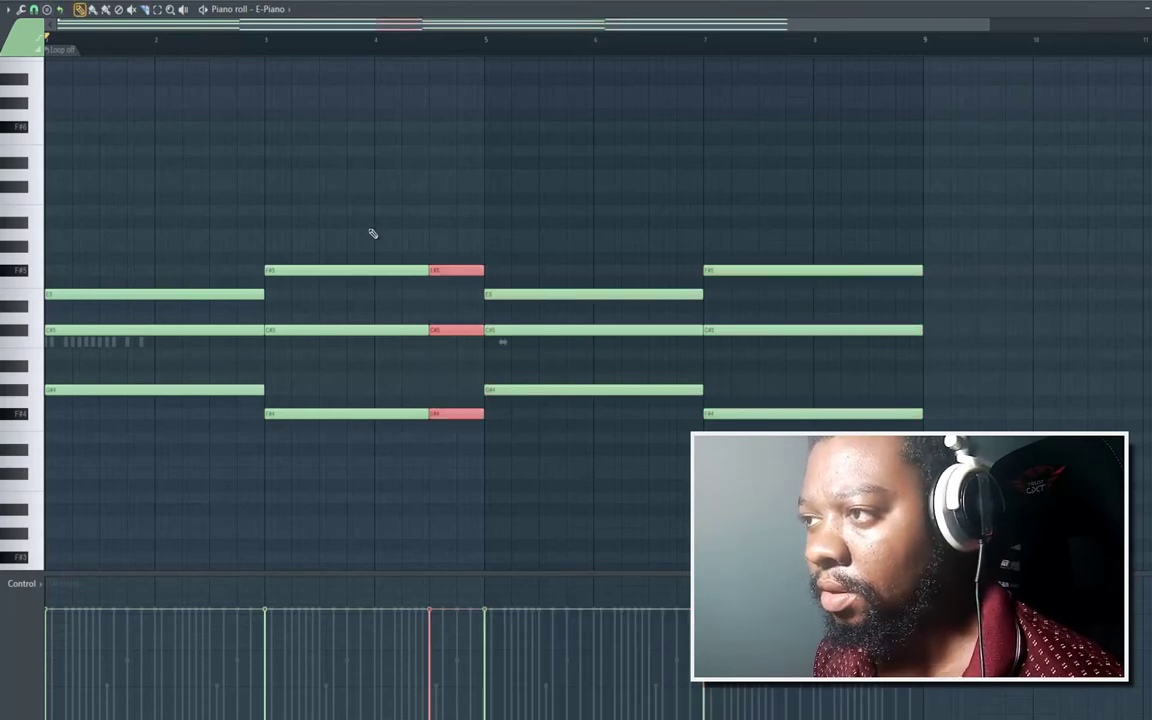
left_click(418, 292, "ctrl")
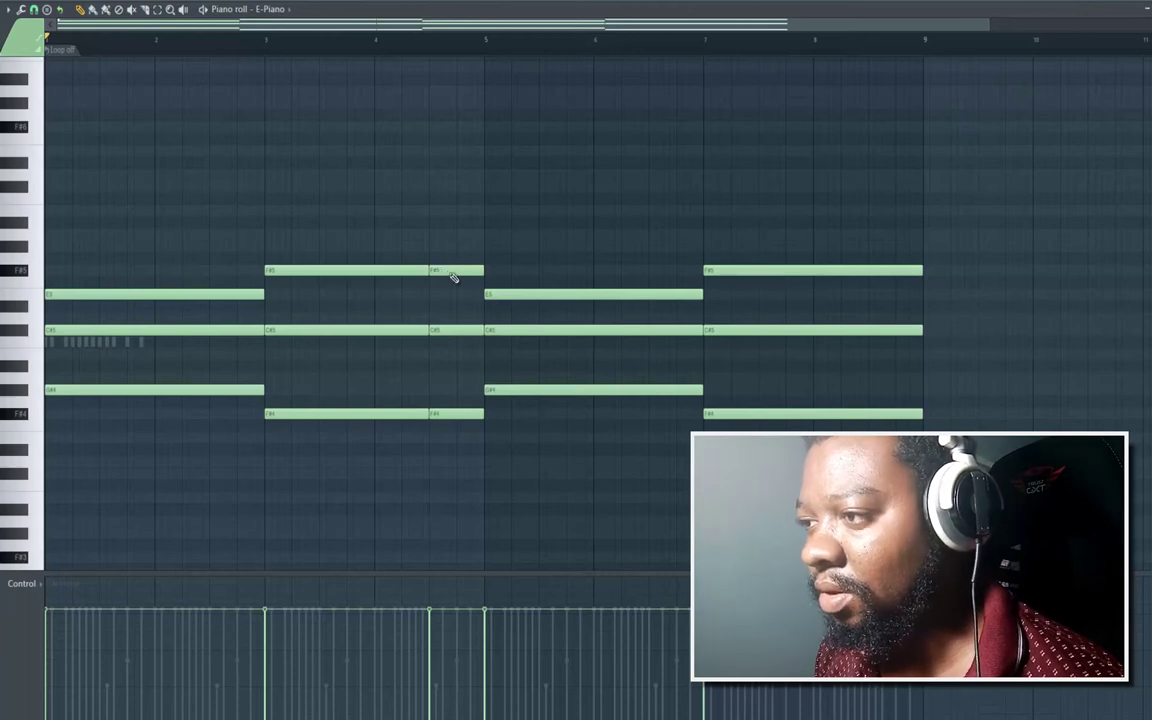
left_click_drag(442, 413, 441, 374)
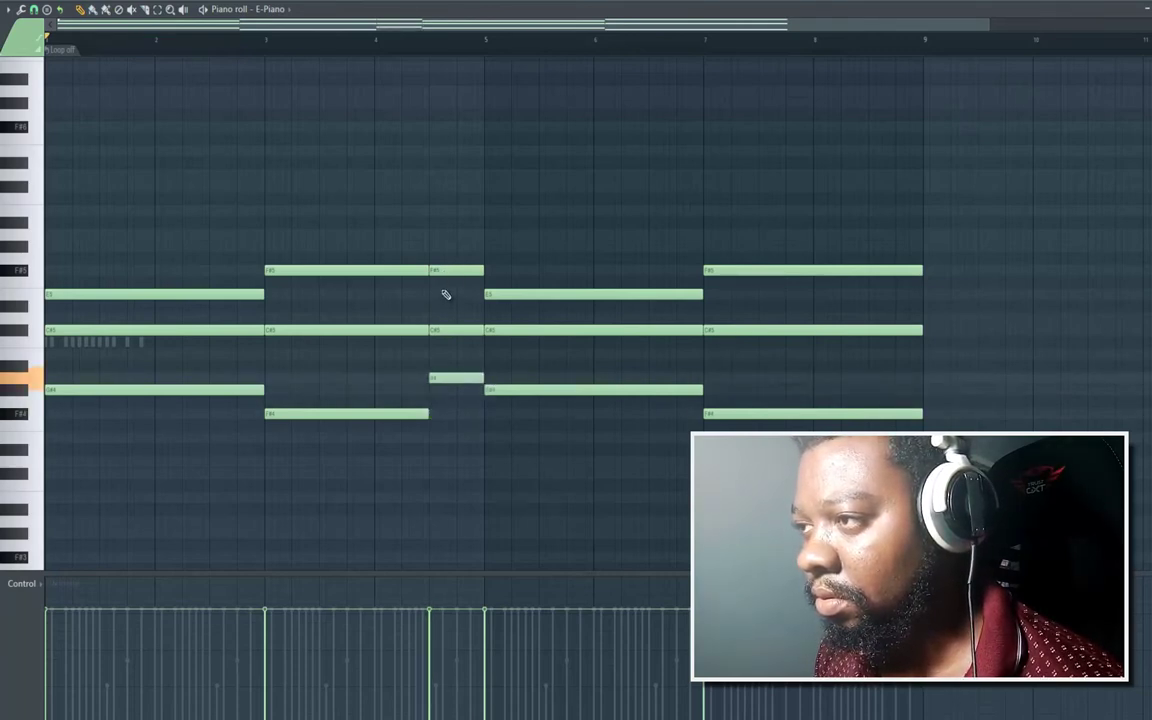
mouse_move(442, 270)
left_mouse_down()
mouse_move(443, 321)
mouse_move(443, 292)
left_mouse_up()
key("space")
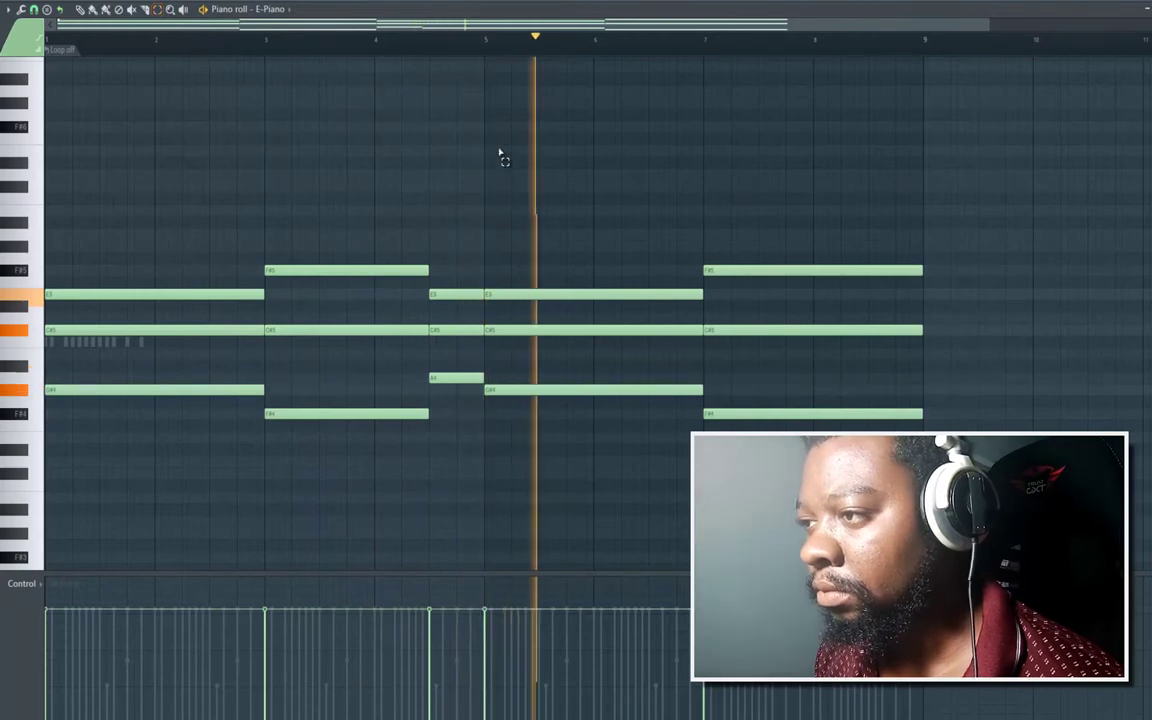
Stop playback and delete the duplicated chords in bars 5 to 8.
key("space")
left_click_drag(502, 110, 940, 341)
left_click_drag(870, 465, 873, 430)
key("Delete")
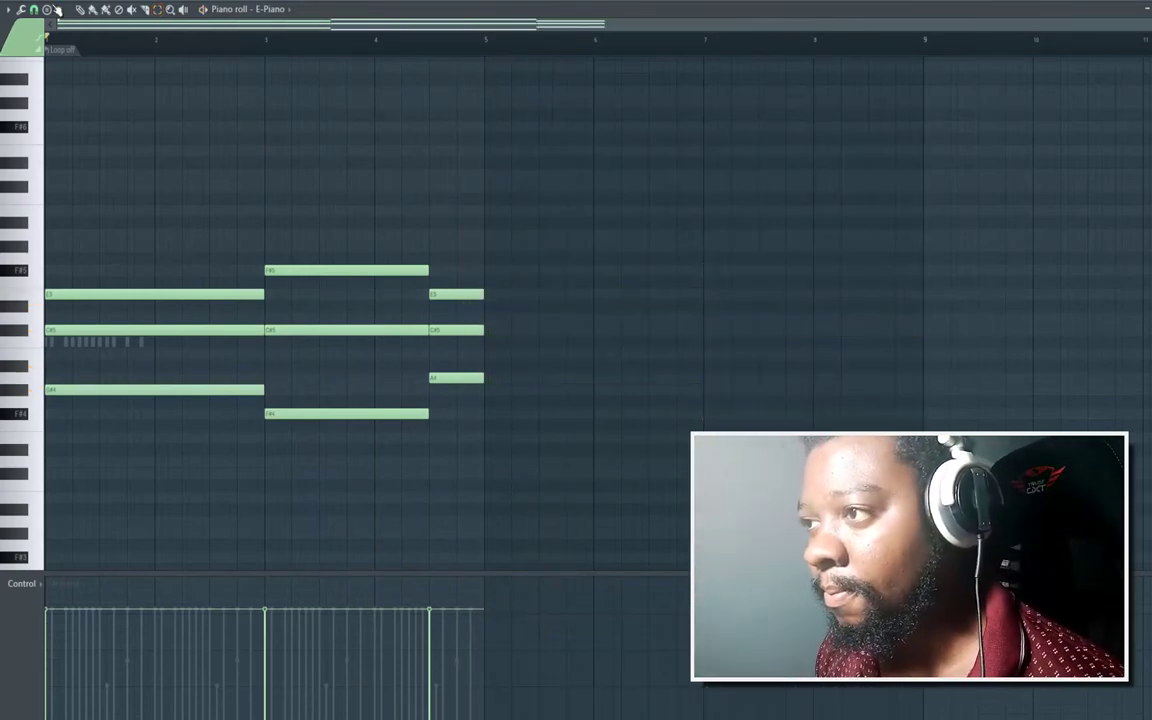
Remove the E5 from the short chord at the end of bar 4 and duplicate the whole progression into bars 5 to 8.
left_click(453, 295)
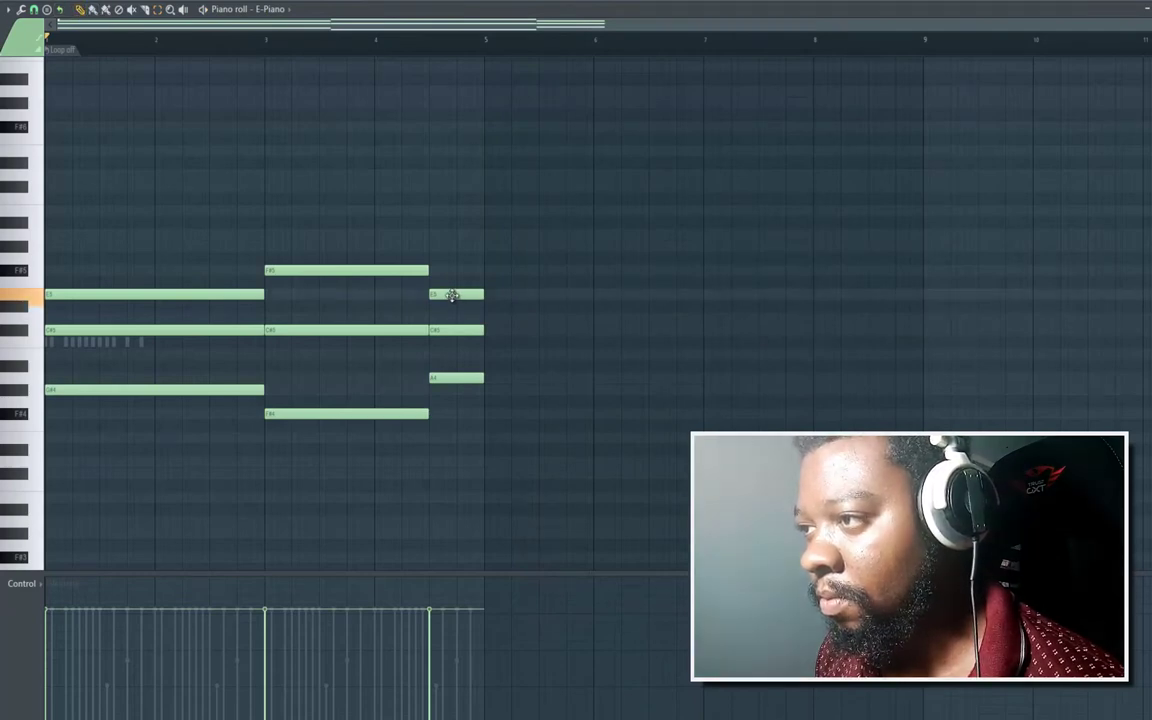
left_click_drag(453, 320, 455, 357)
key("space")
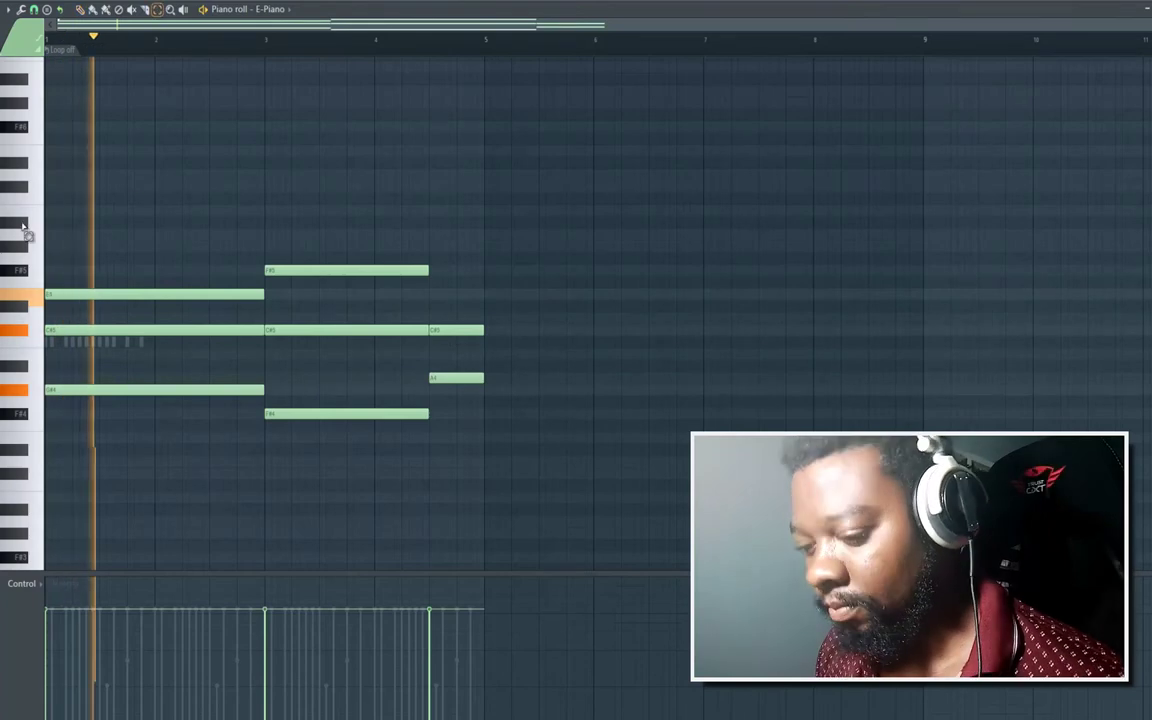
left_click_drag(28, 234, 22, 493)
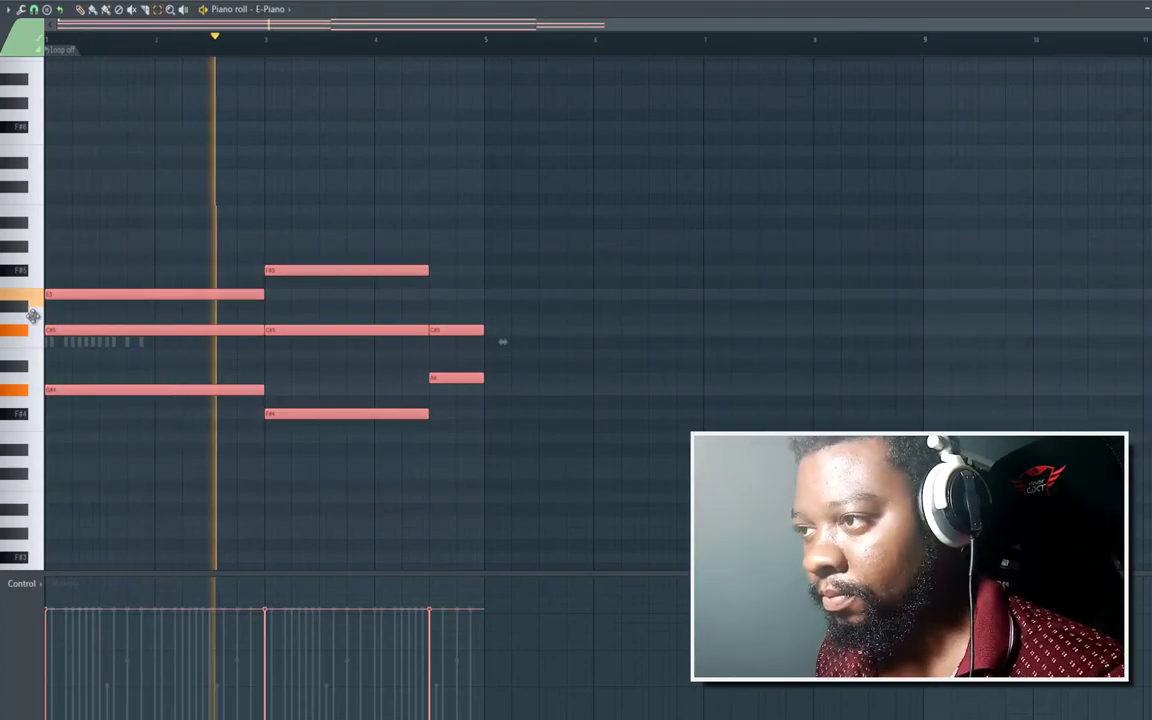
key("ctrl+b")
left_click_drag(564, 372, 499, 370)
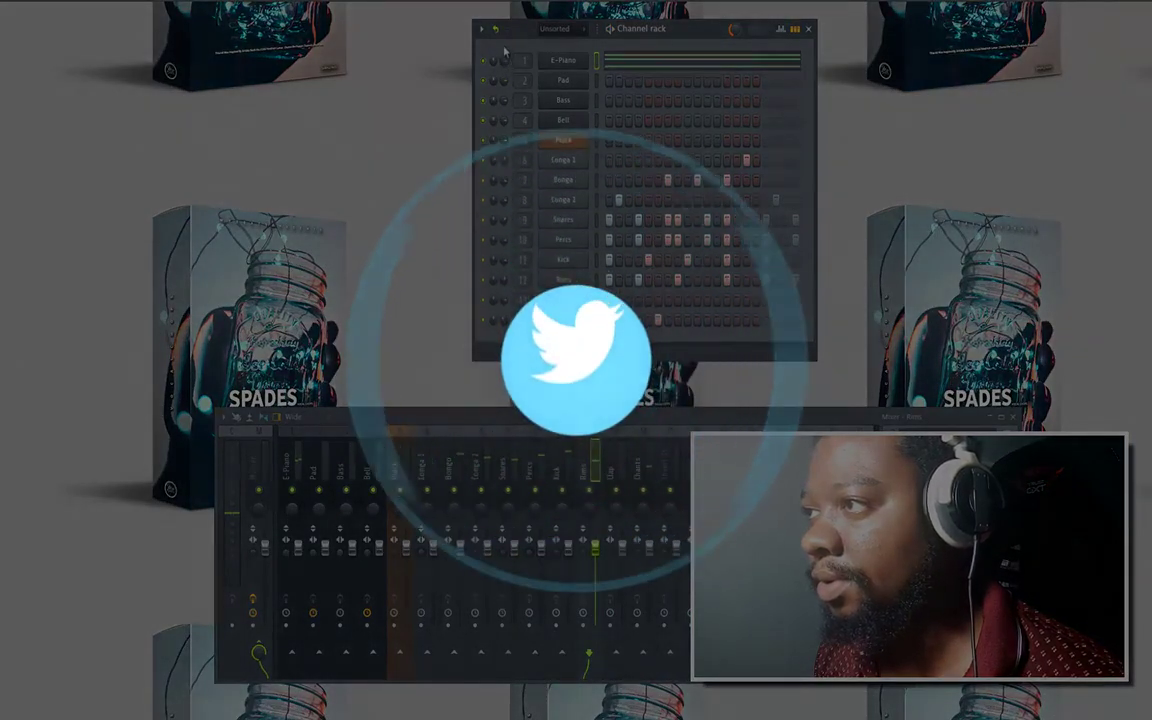
In the Pluck channel's piano roll, enter a half-bar C#5 at the start of bar 1 and turn looping off.
right_click(585, 142)
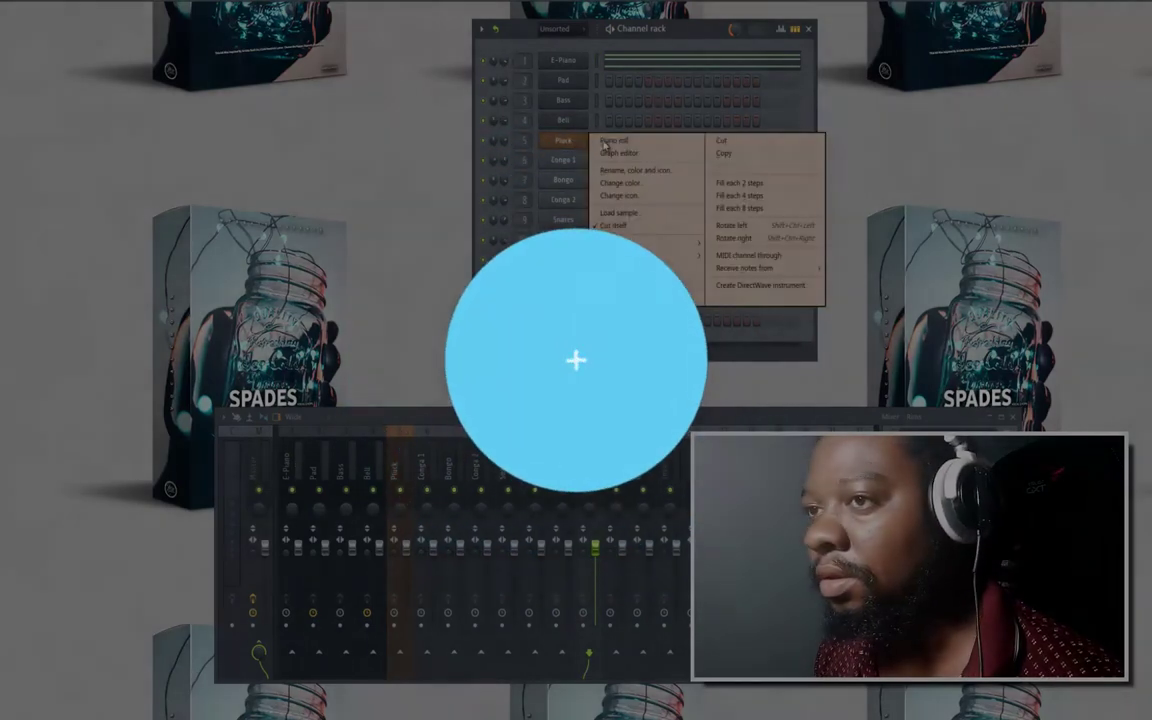
left_click(612, 141)
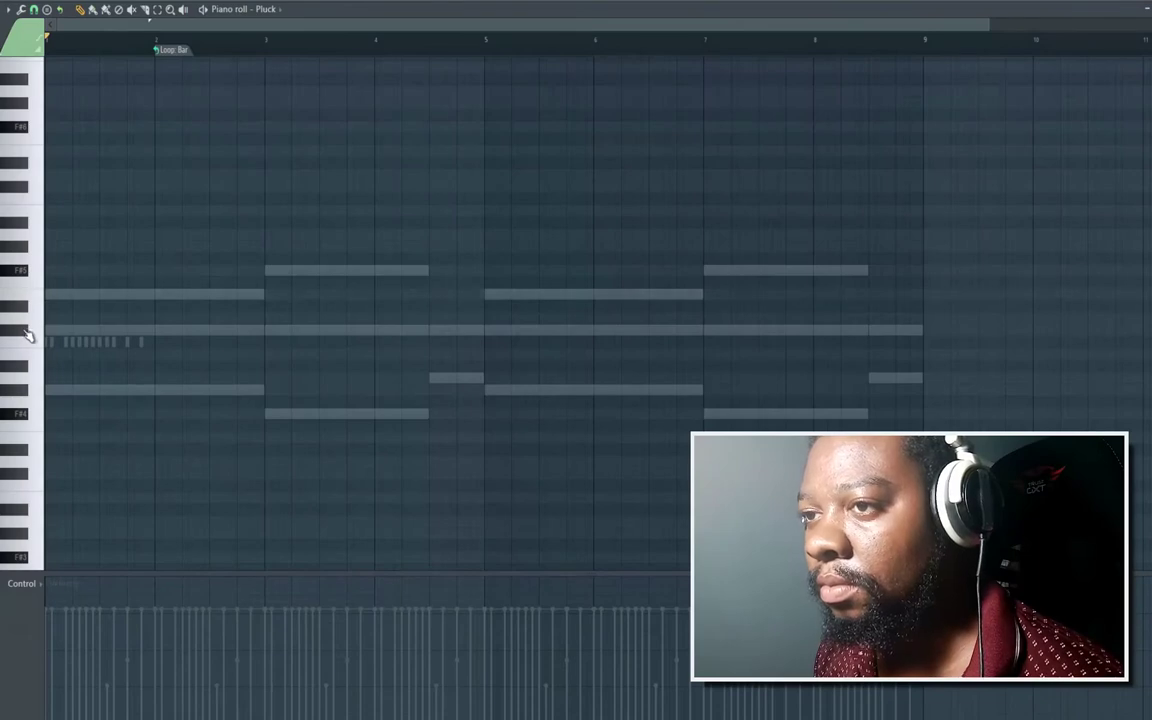
left_click(55, 330)
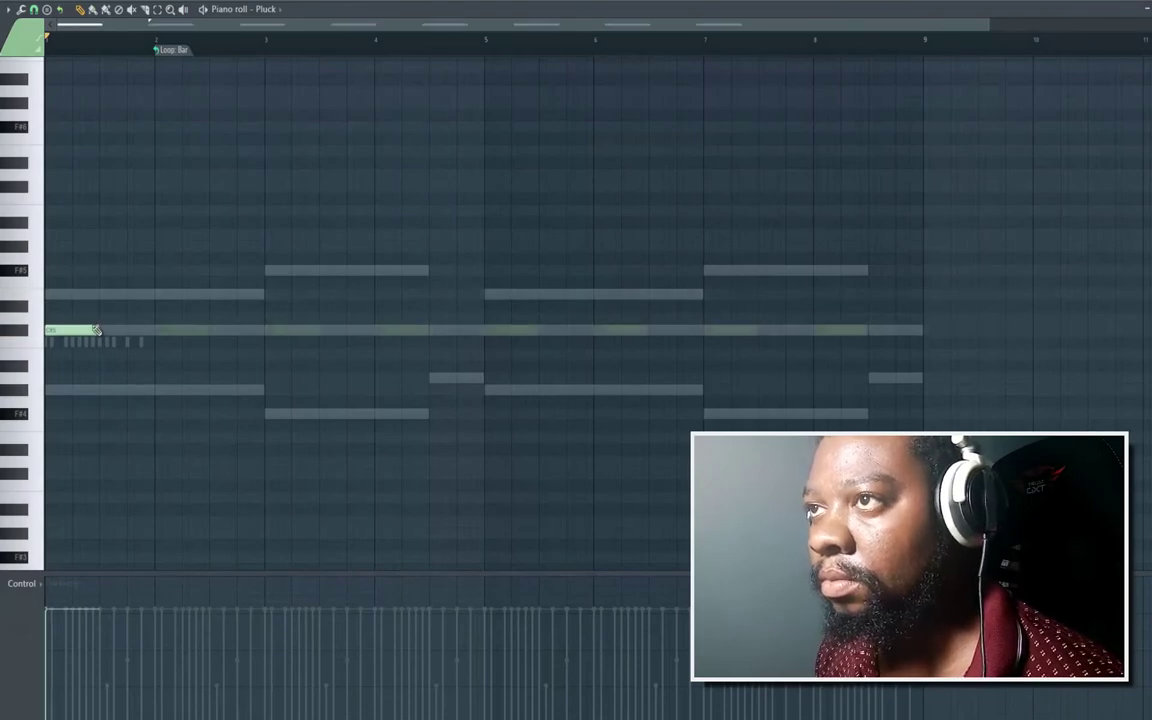
left_click(175, 53)
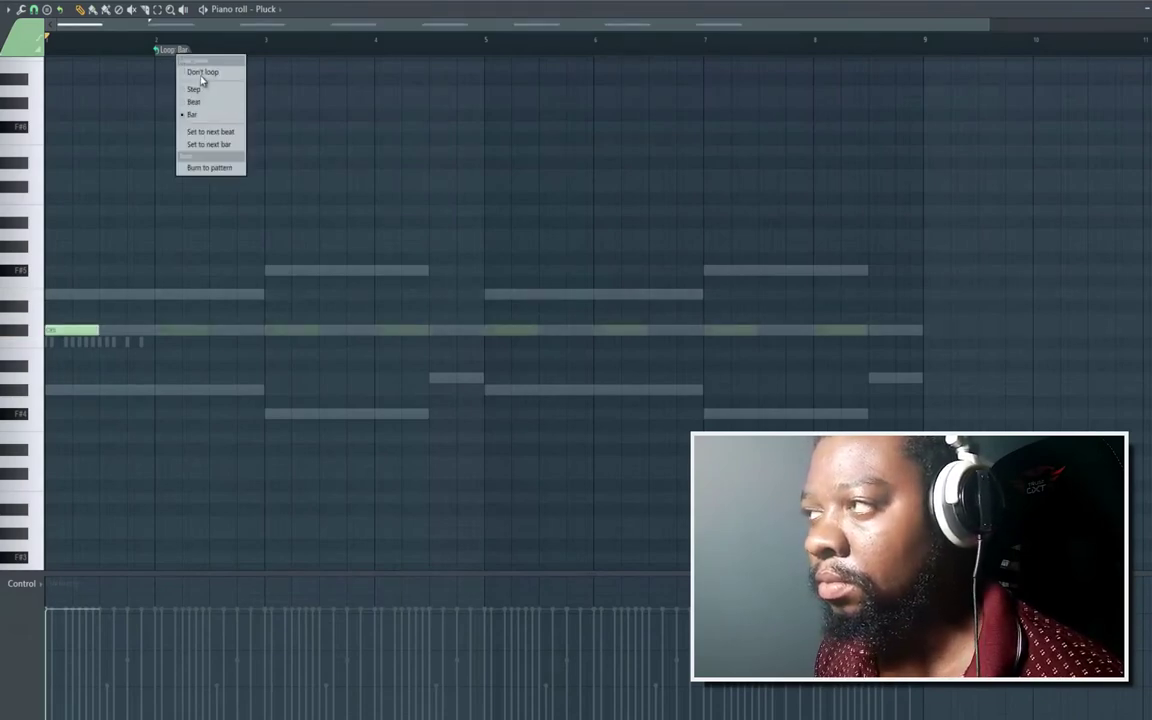
left_click(208, 76)
Add a second half-bar C#5 on beat 3 of bar 1 of the Pluck part and play it back.
key("space")
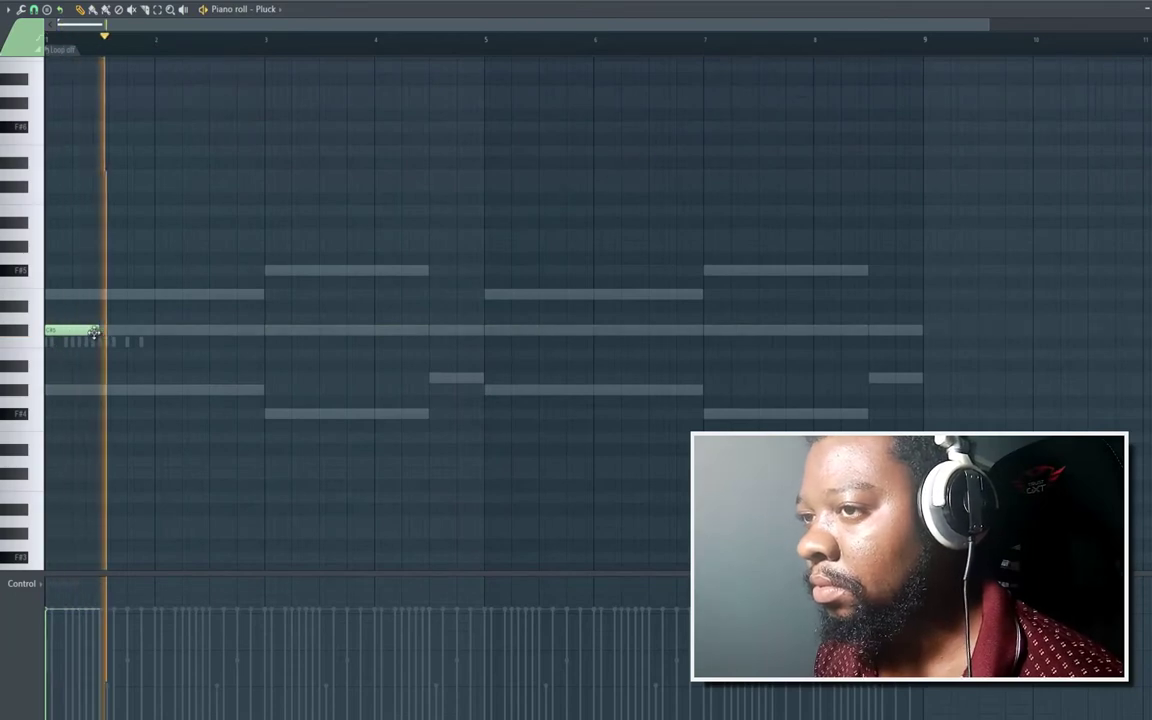
key("space")
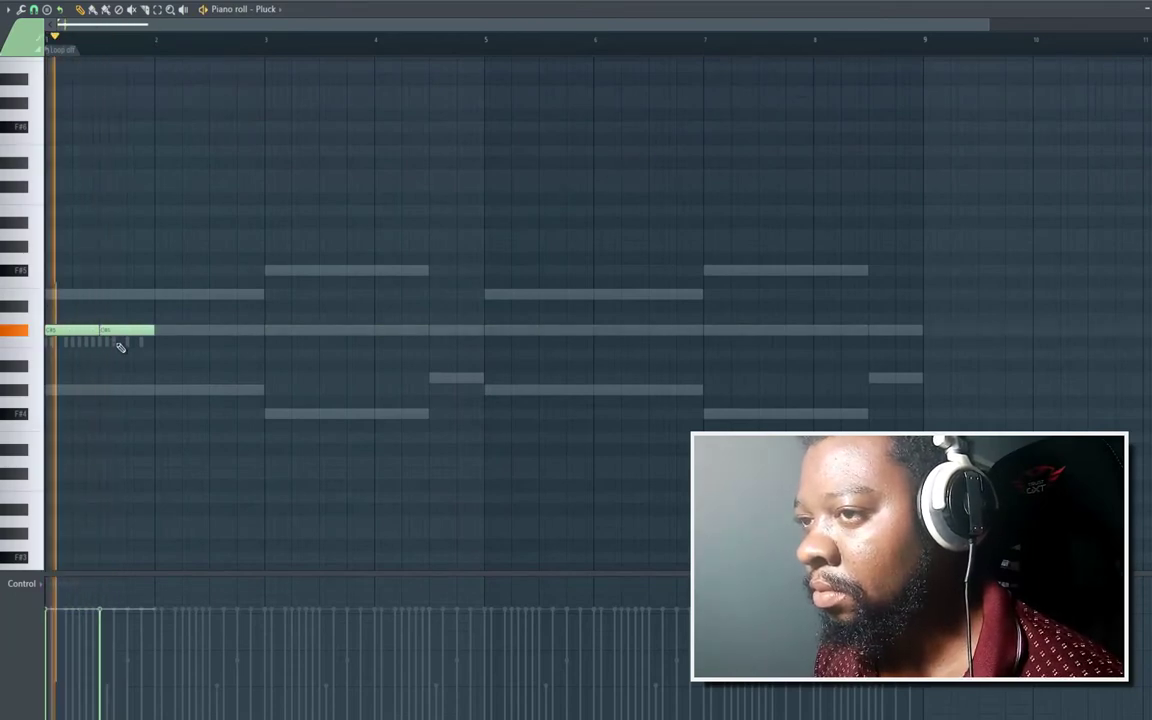
key("space")
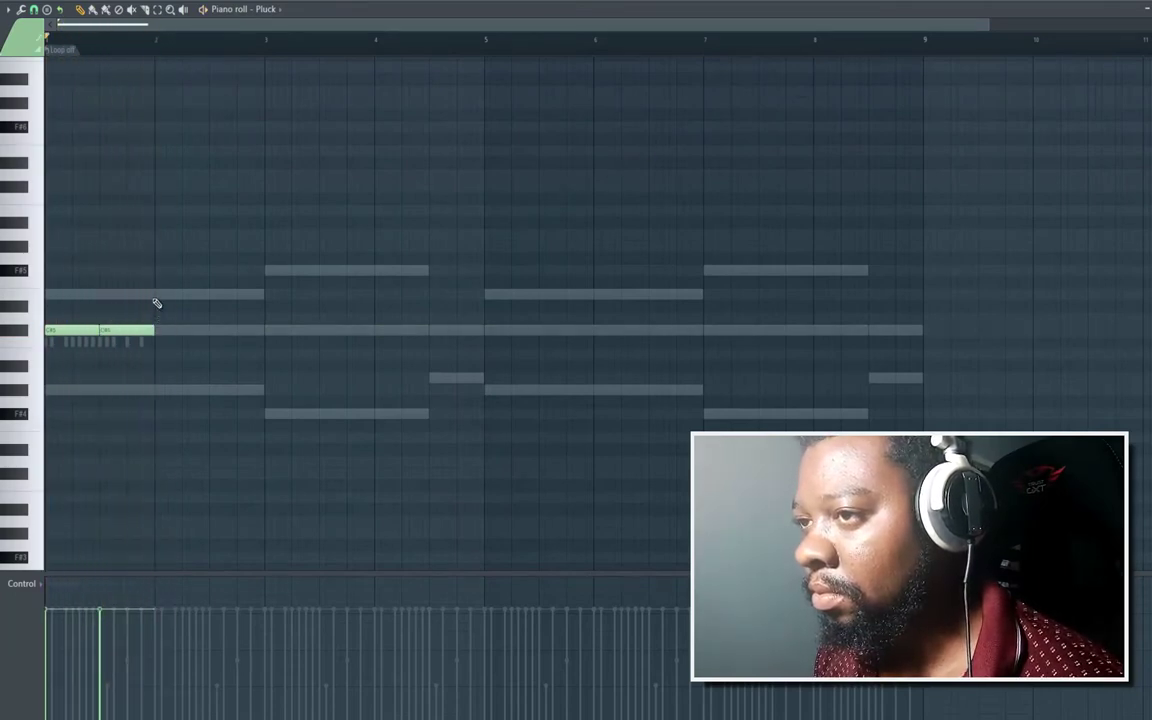
Try D5 and E5 at the start of bar 2, keeping the E5, and add a D5 on beat 4 of bar 1 during playback.
left_click(160, 295)
right_click(160, 296)
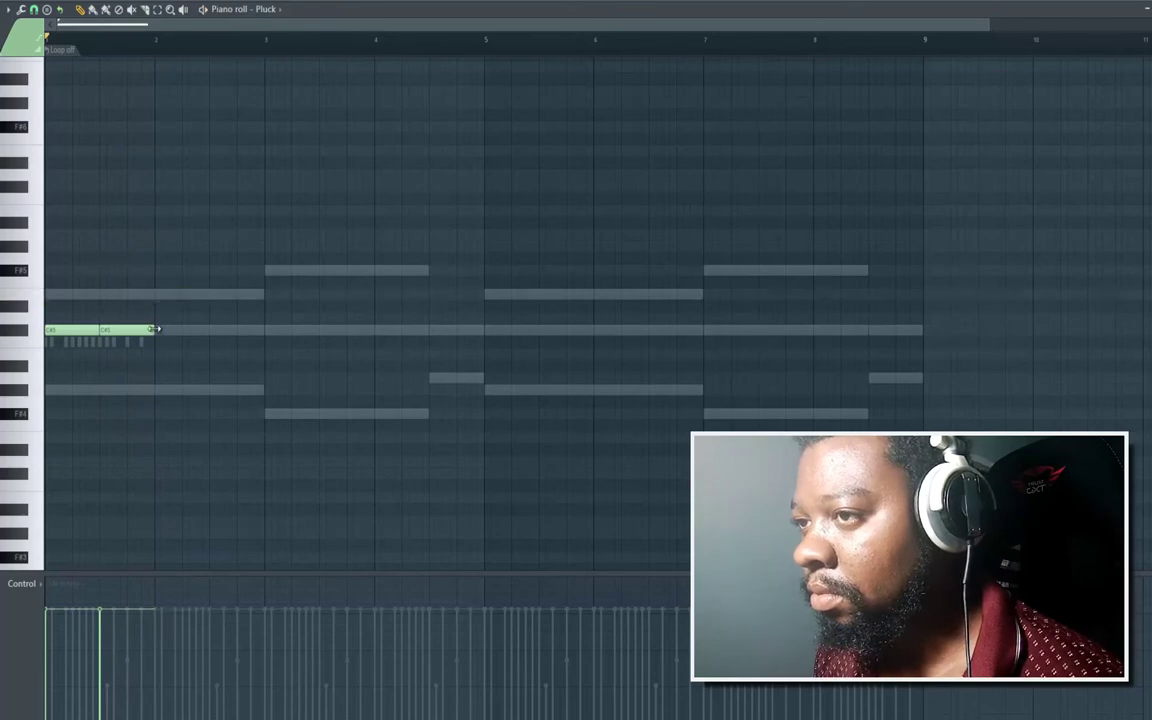
left_click(155, 317)
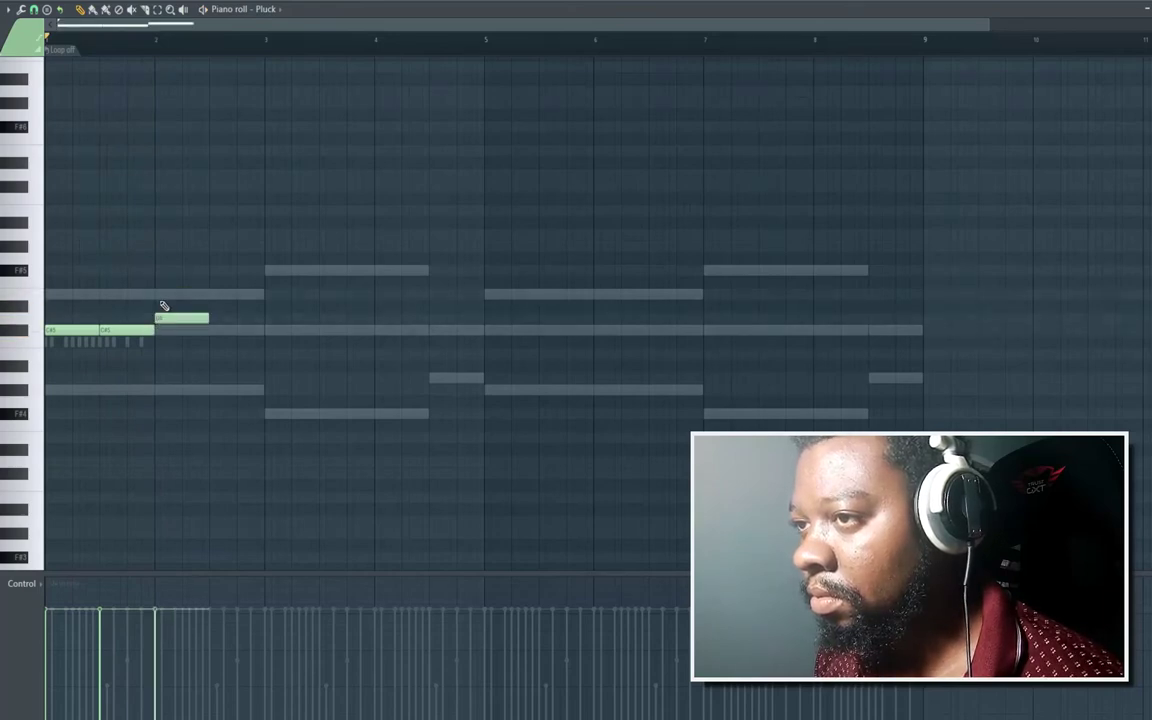
left_click(156, 294)
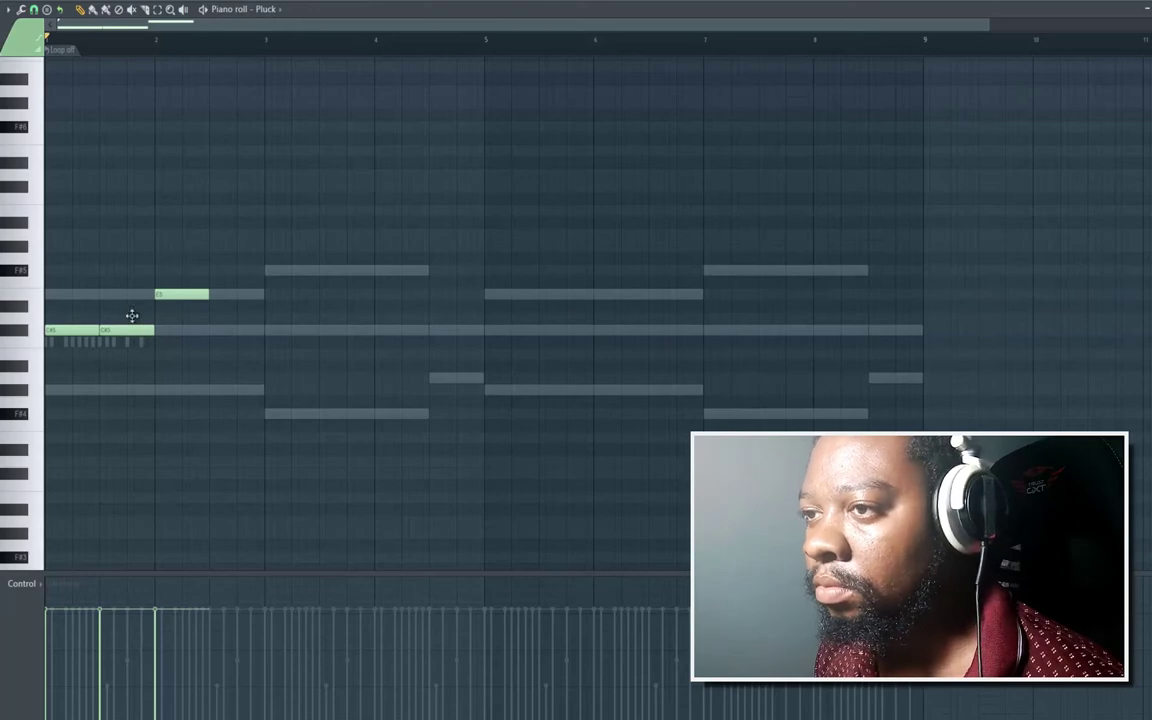
key("space")
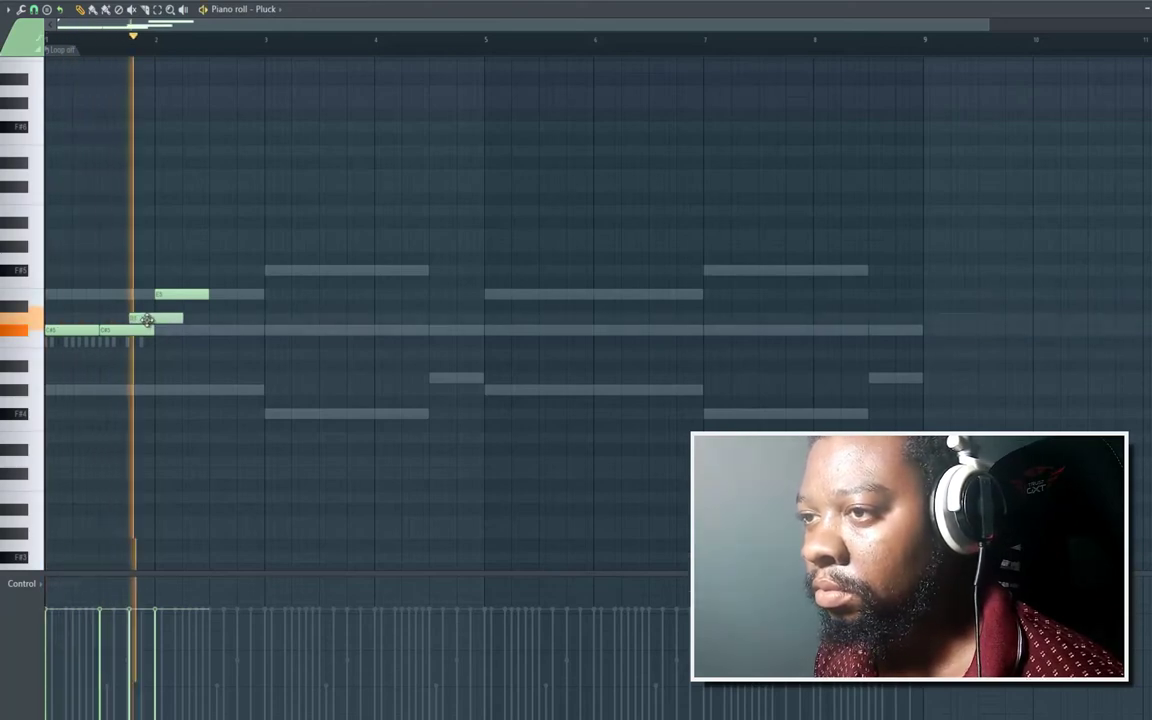
key("space")
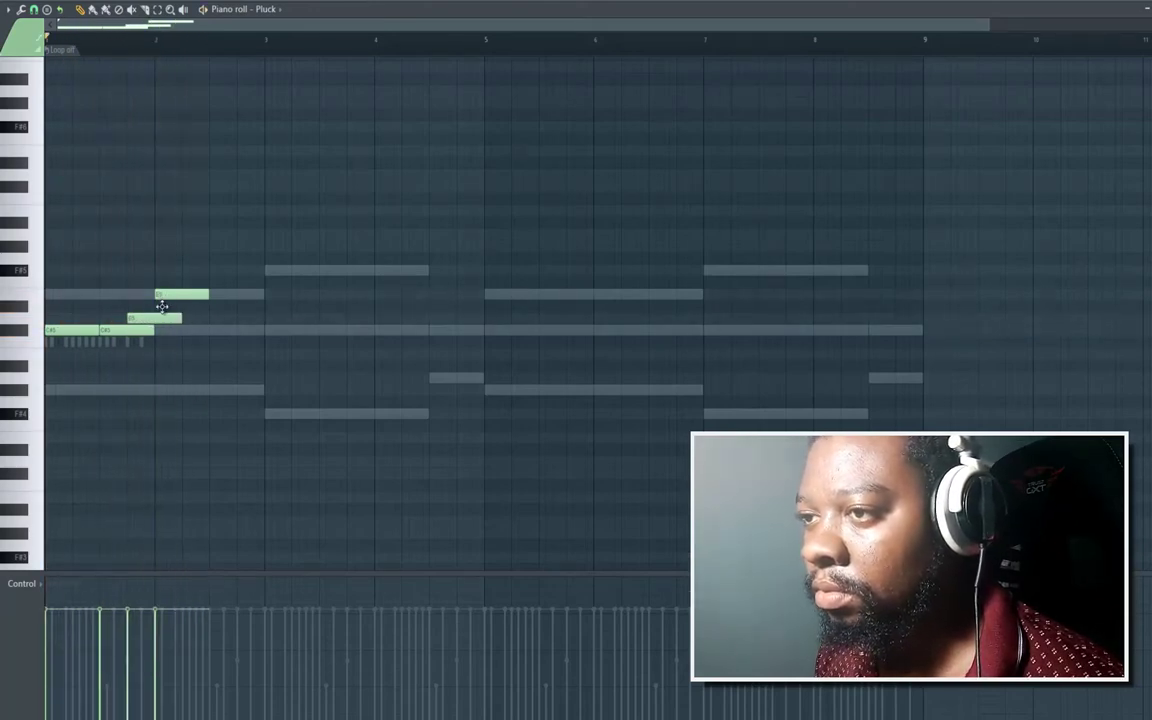
Replace the E5 at the start of bar 2 with a half-bar C#5 and listen.
right_click(161, 302)
left_click_drag(156, 319, 157, 331)
key("space")
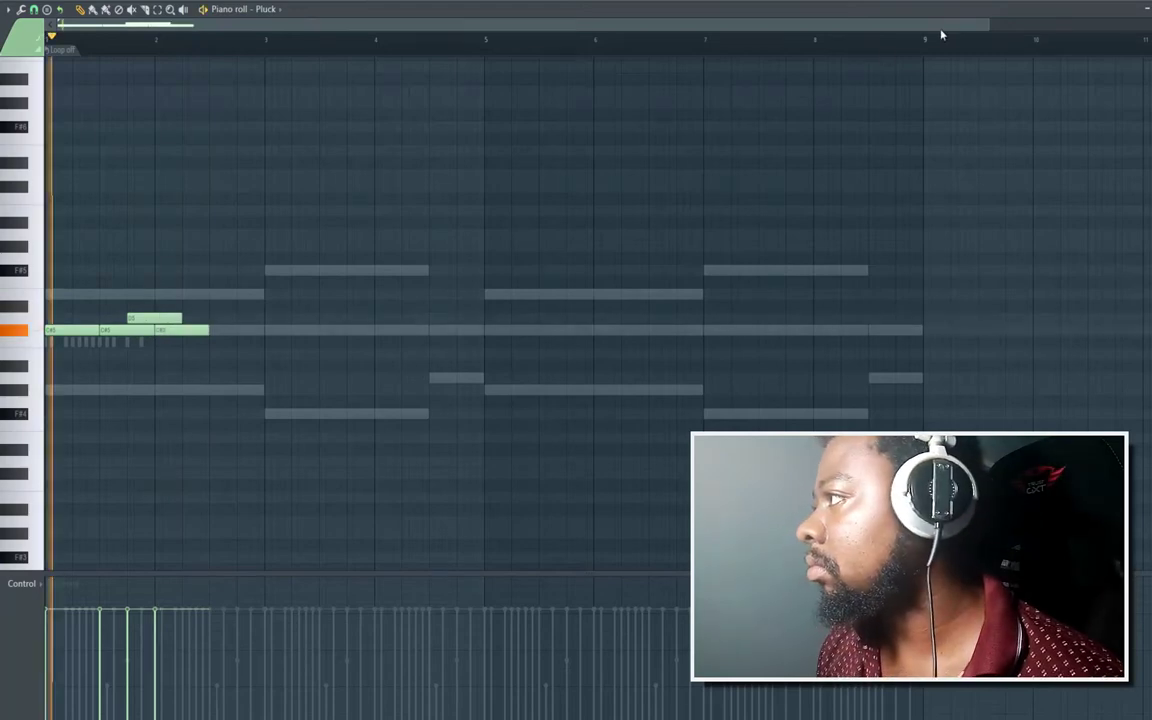
Add a half-bar note on beat 3 of bar 2, raise it from B4 to C#5, and play the melody.
scroll(463, 112, "up", 2)
scroll(463, 112, "down", 2)
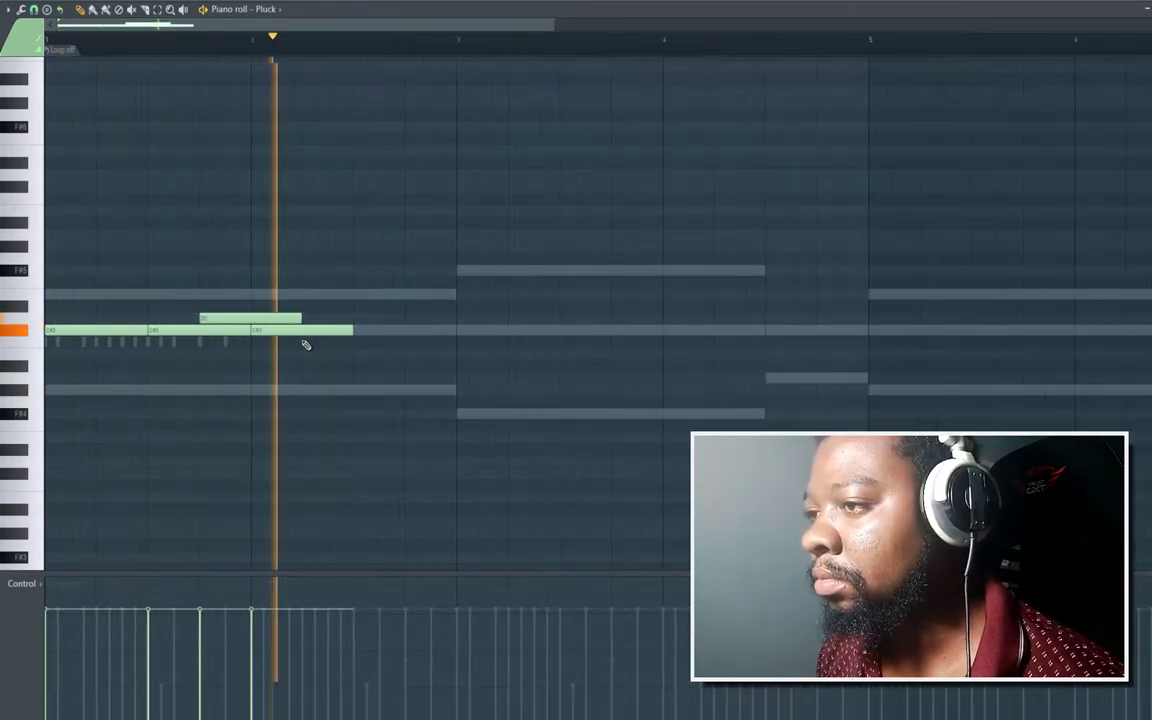
left_click(360, 354)
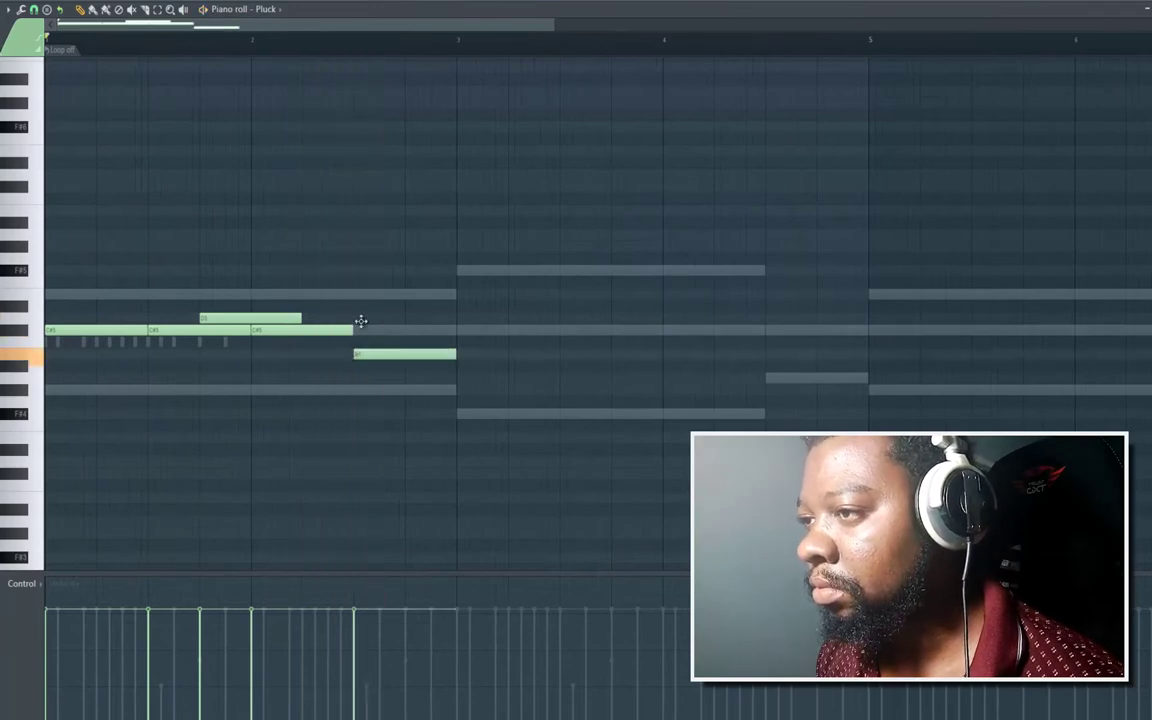
left_click_drag(361, 354, 361, 330)
key("space")
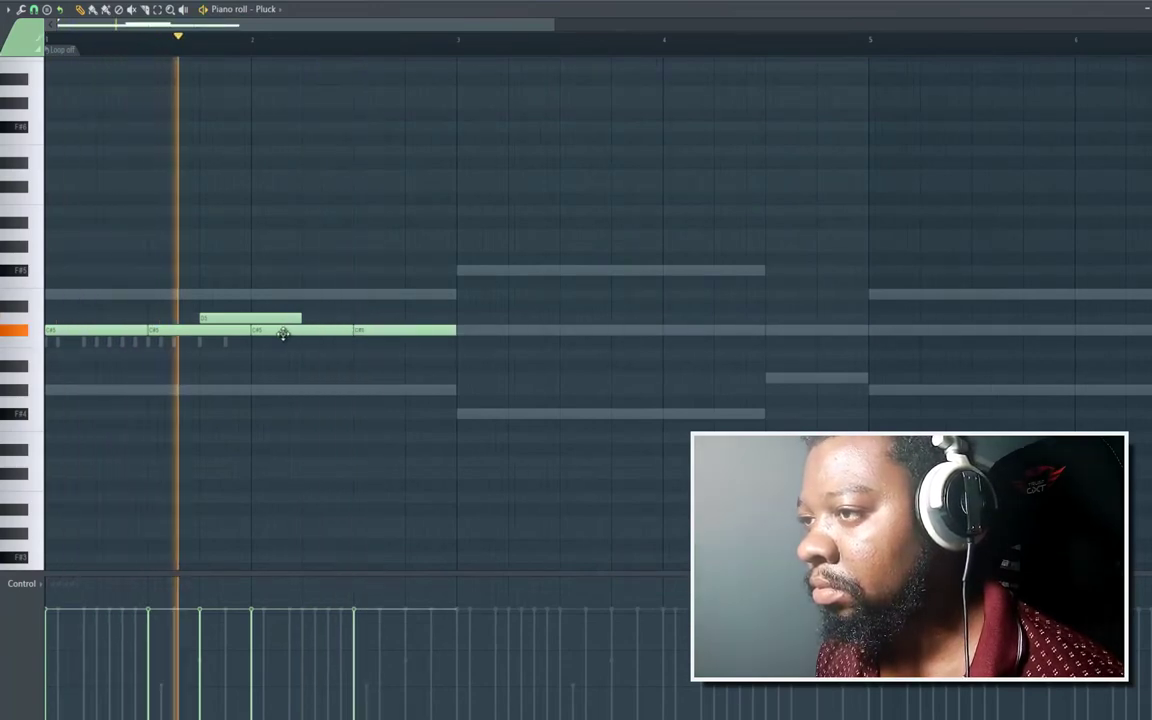
Fill bar 3 of the Pluck melody with two consecutive half-bar B4 notes and an E5 on beat 4.
left_click(458, 354)
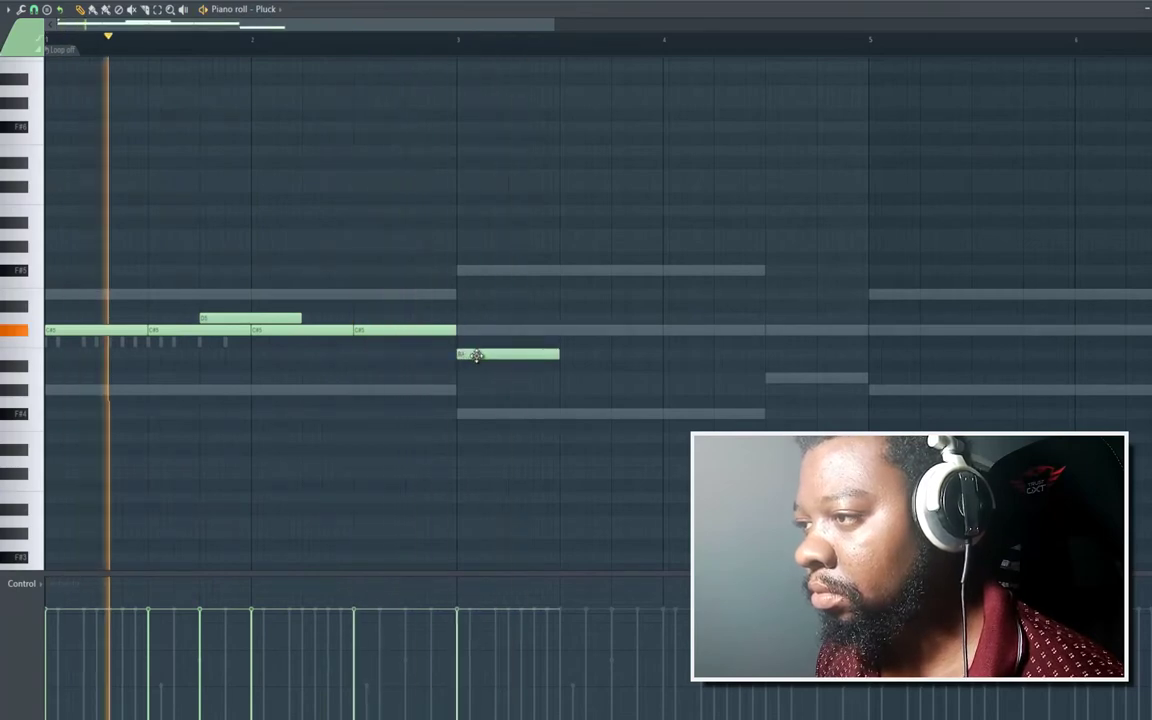
key("space")
left_click(562, 355)
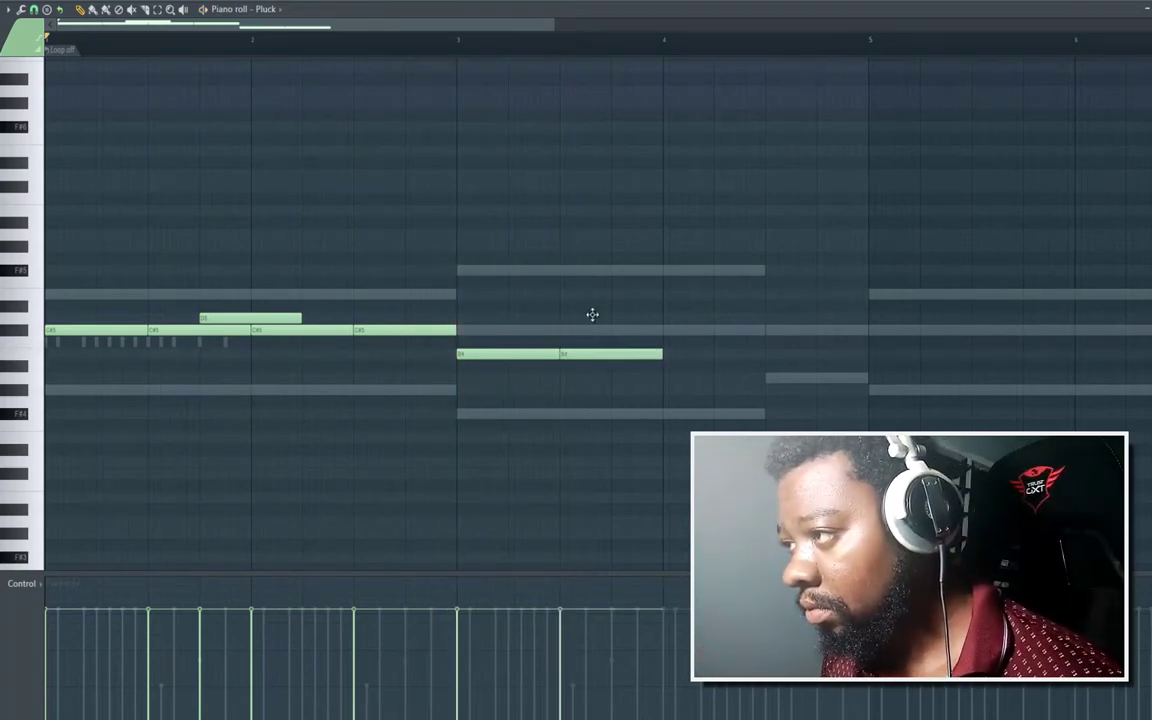
left_click_drag(592, 315, 641, 306)
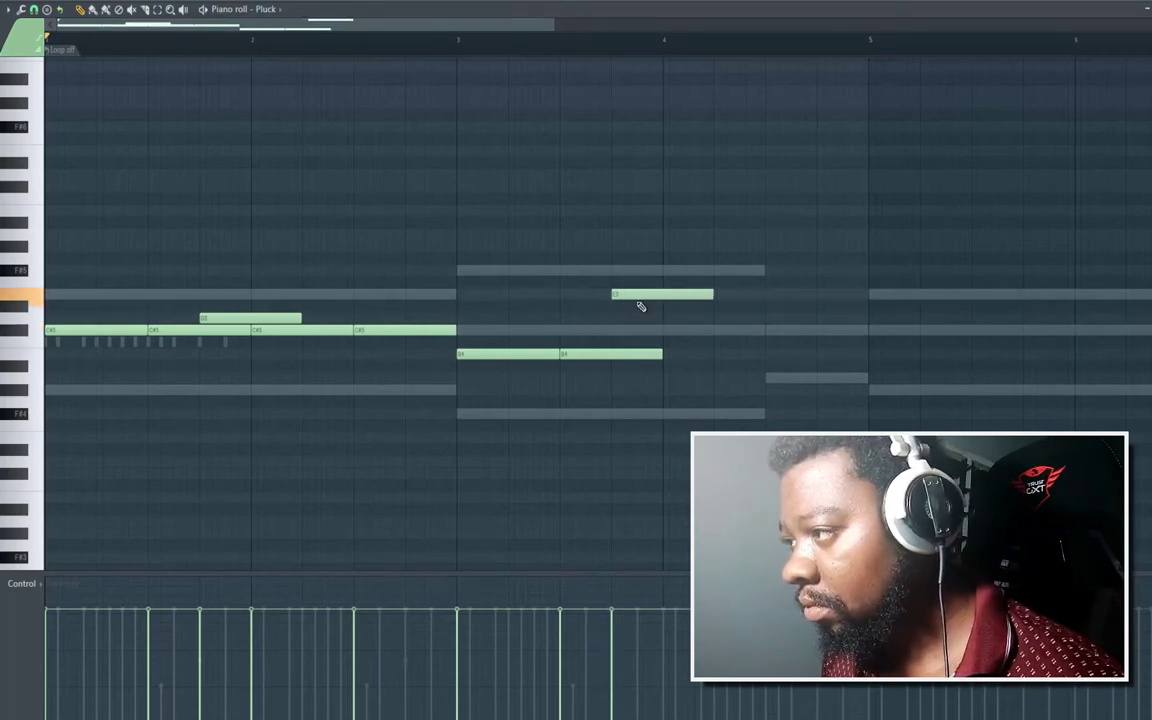
Enter a C#5 at the start of bar 4, an A4 on beat 3, a C#5 on beat 4 and an E5 half a beat after it.
left_click_drag(666, 356, 696, 344)
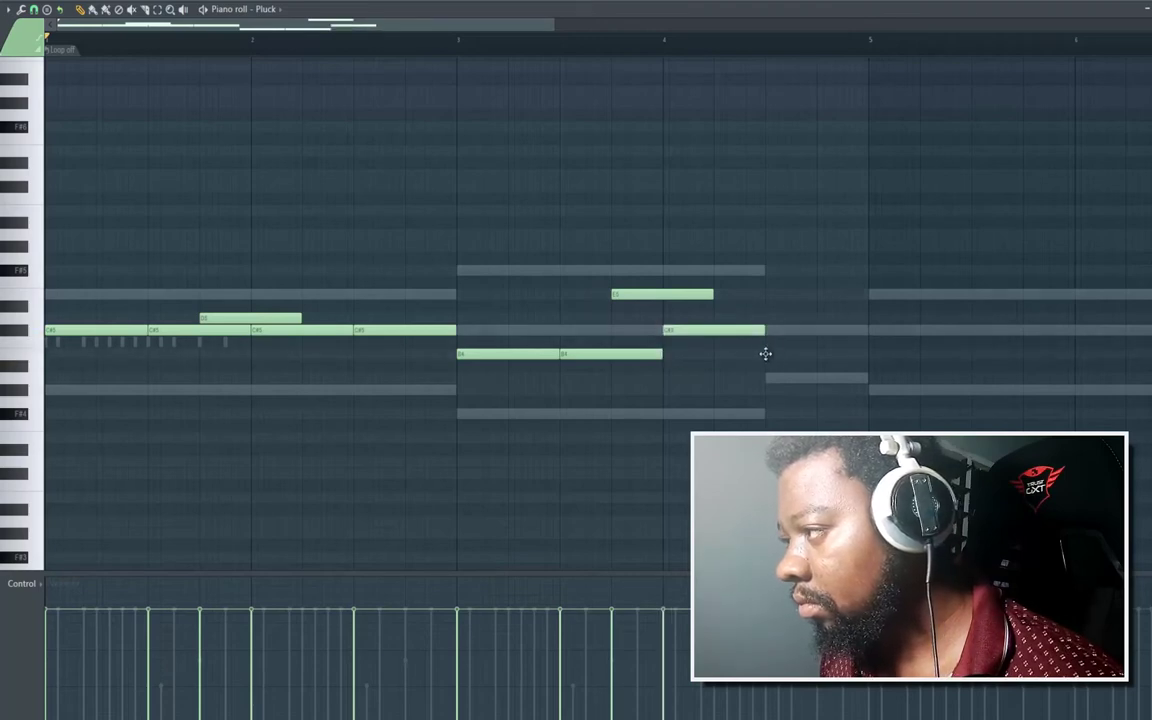
left_click_drag(765, 353, 772, 378)
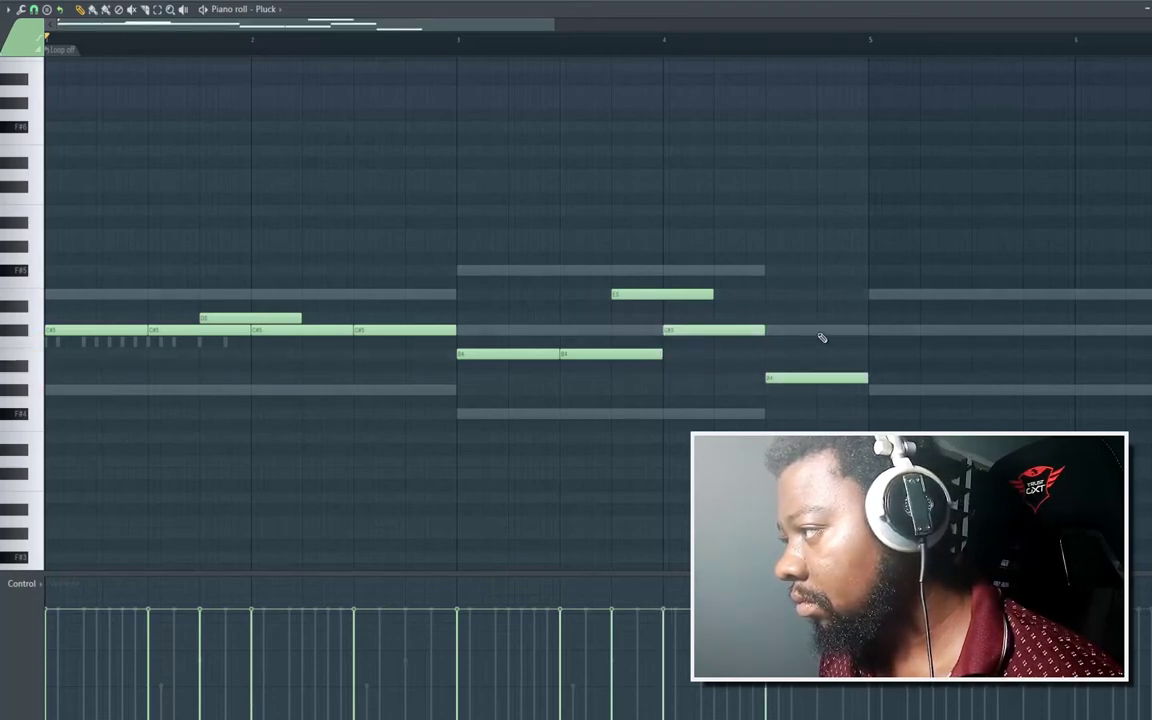
left_click_drag(822, 338, 848, 294)
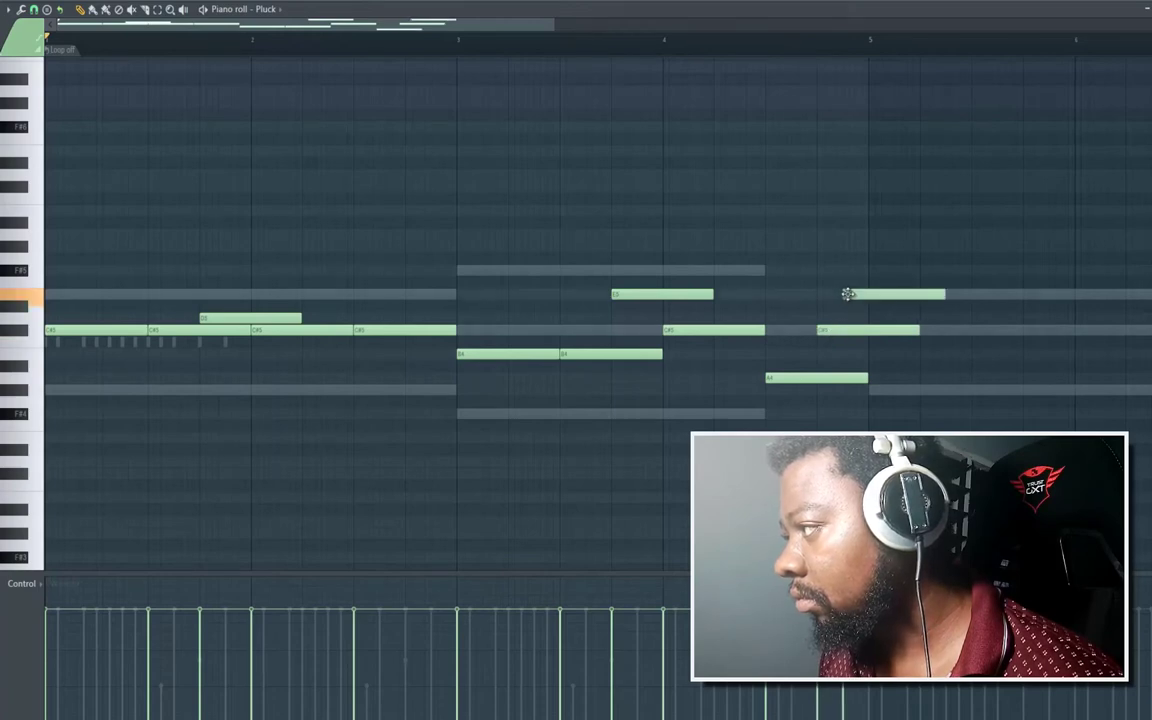
Shorten the last two notes of the Pluck melody's bar 4 to half a beat each and lower them to B4 and C#5.
key("space")
left_click_drag(913, 330, 843, 330)
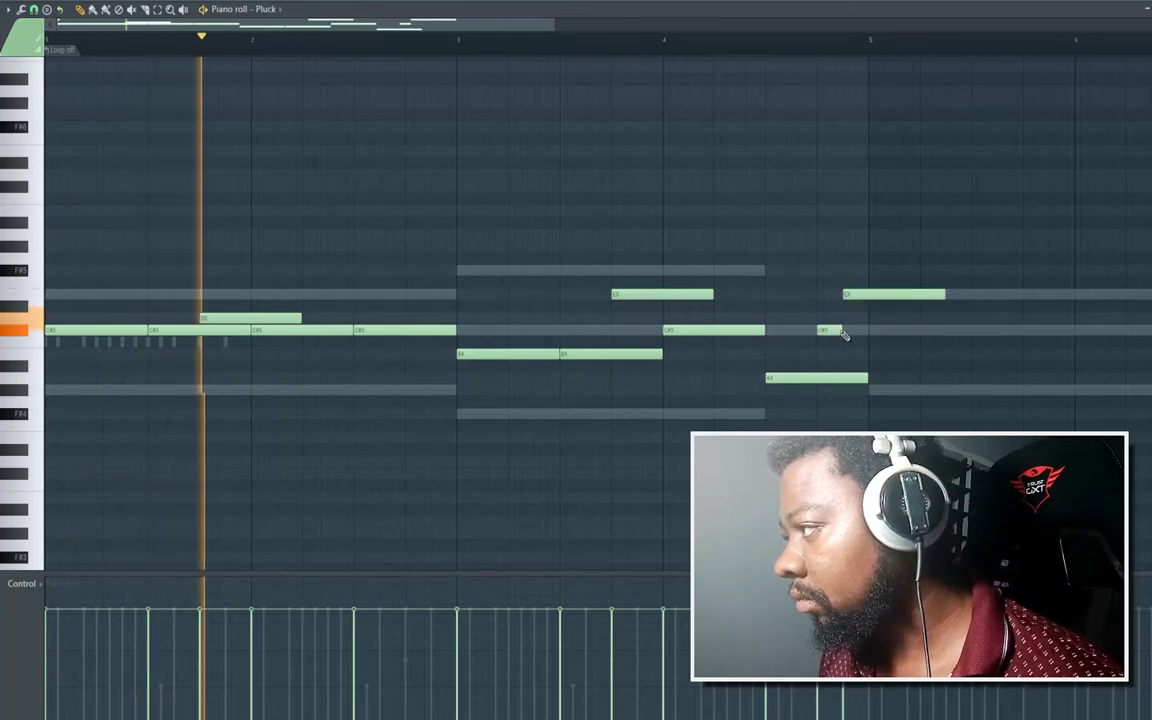
left_click_drag(933, 294, 866, 296)
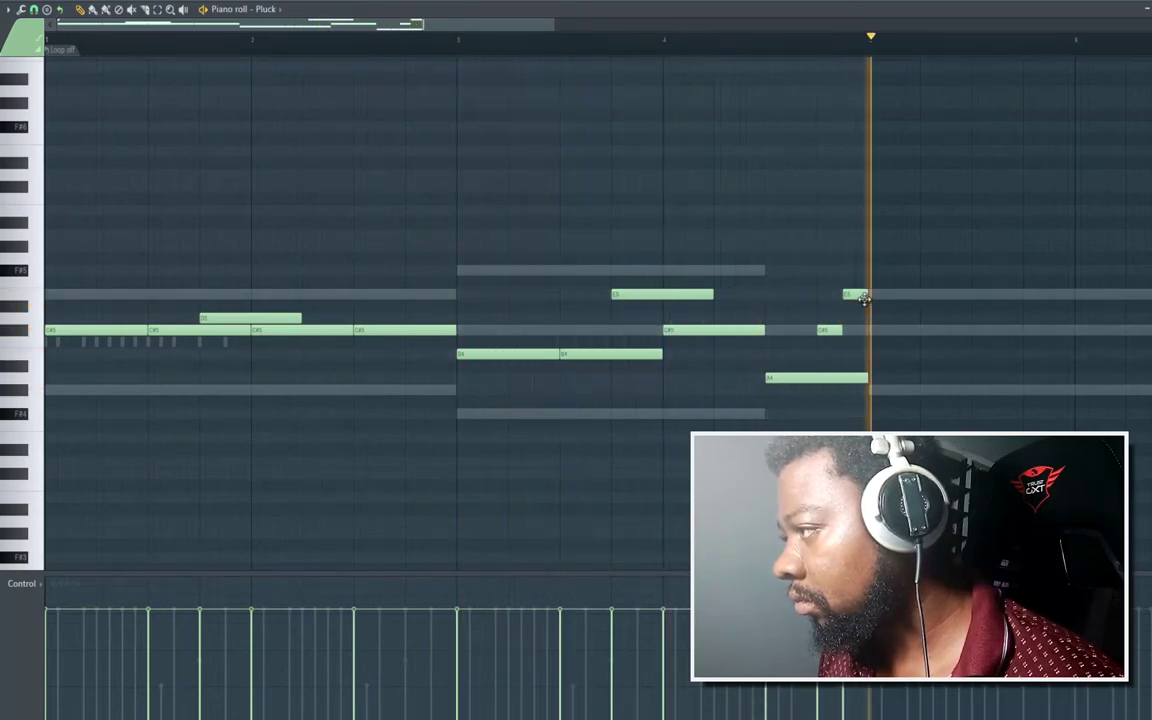
key("space")
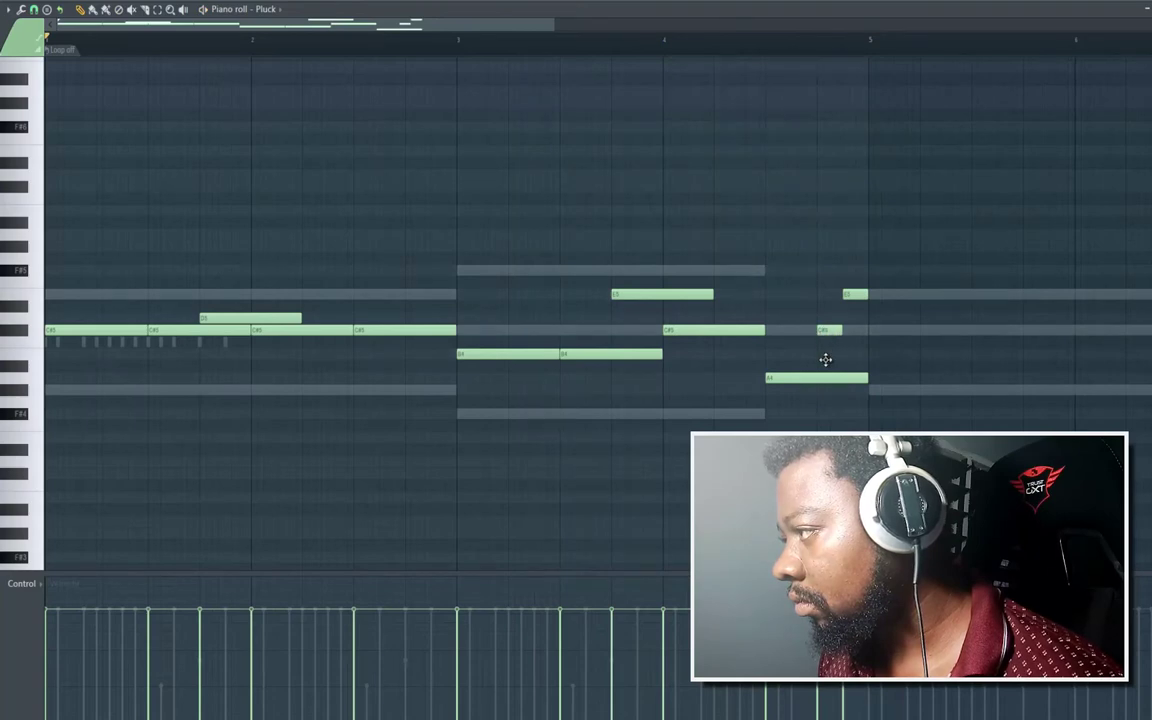
left_click_drag(829, 330, 829, 354)
left_click_drag(853, 296, 853, 334)
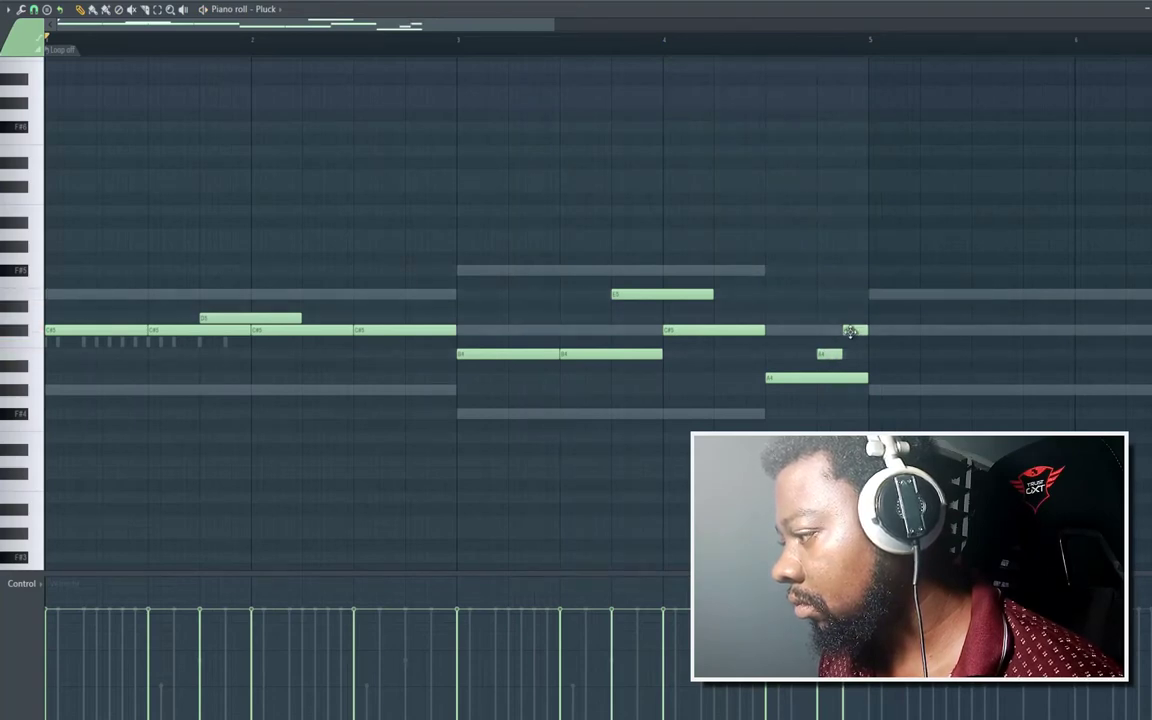
Play the Pluck melody and duplicate the whole four-bar phrase so the copy starts at bar 5.
key("space")
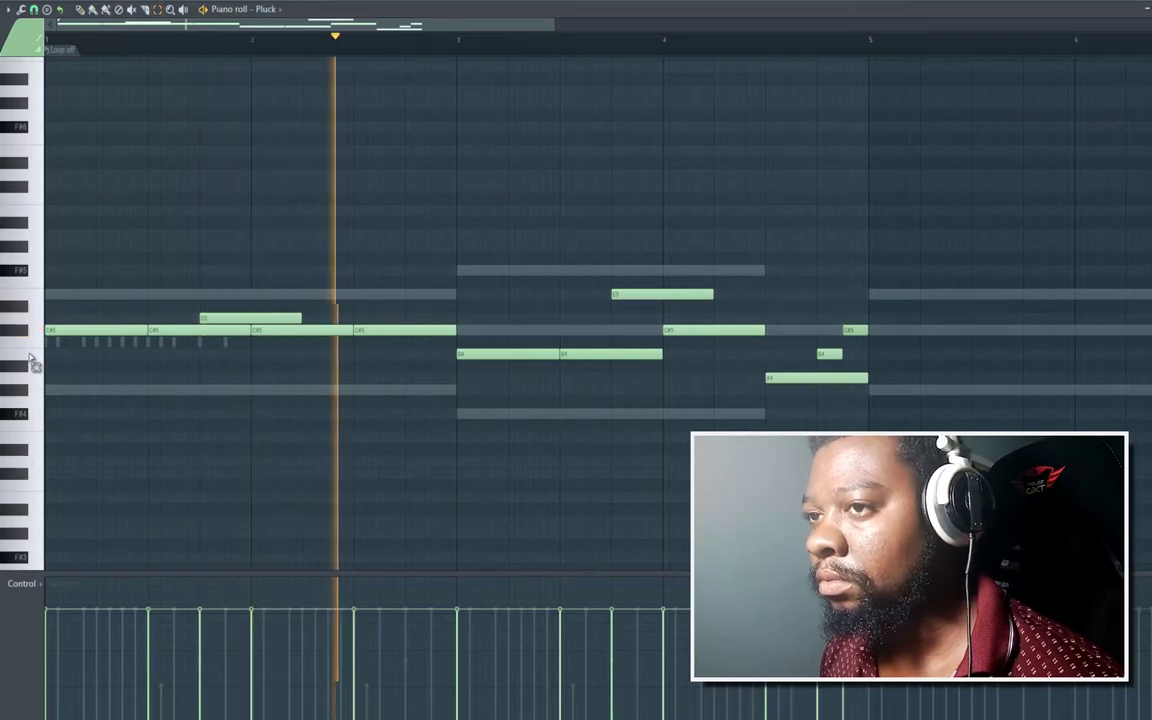
left_click_drag(13, 221, 31, 425)
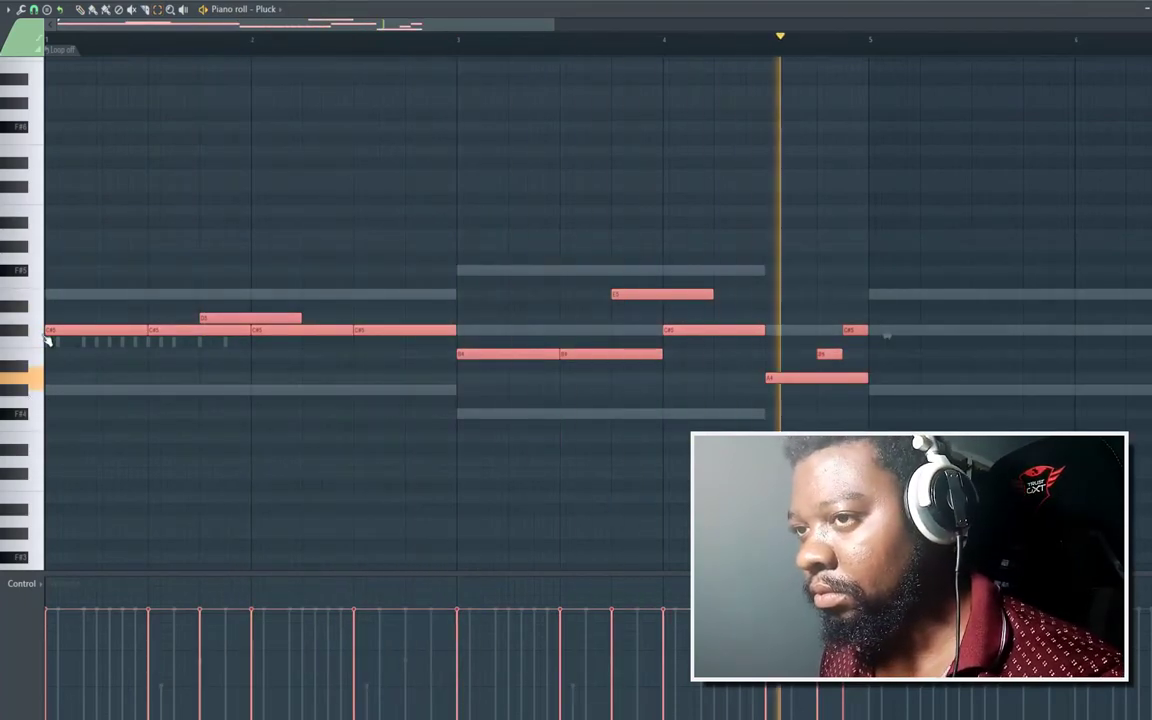
left_click_drag(67, 332, 882, 331)
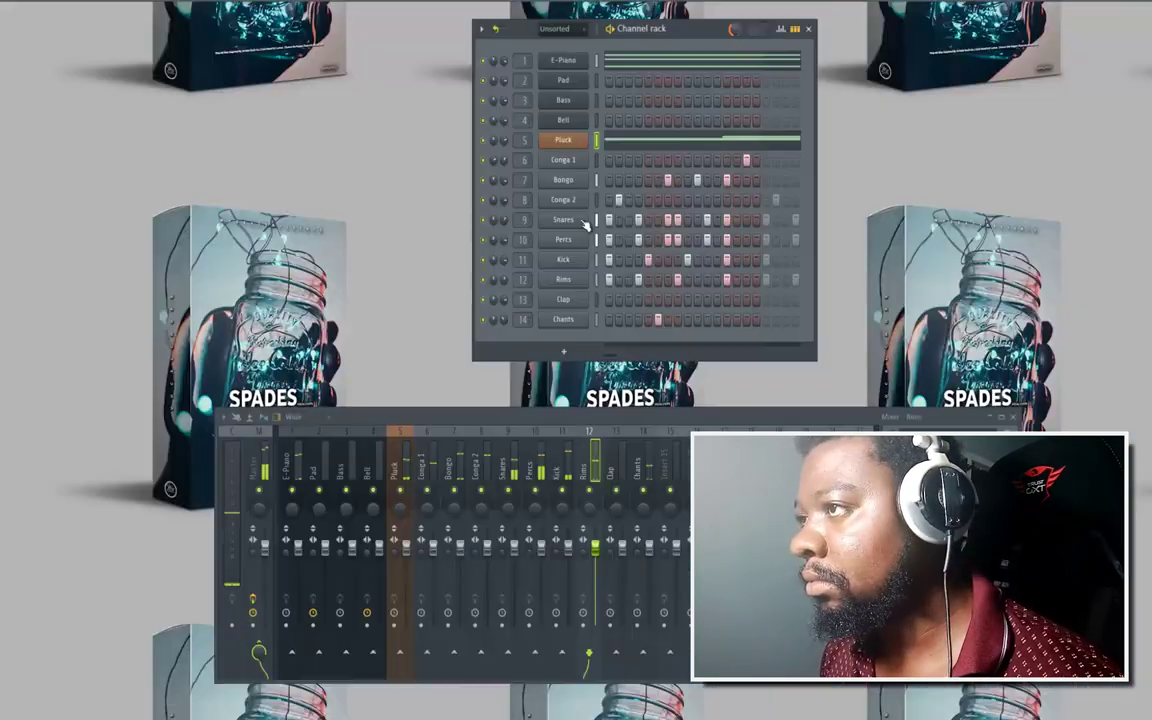
Solo the Pluck channel and copy its notes into the Bell channel.
right_click(487, 141)
left_click(505, 148)
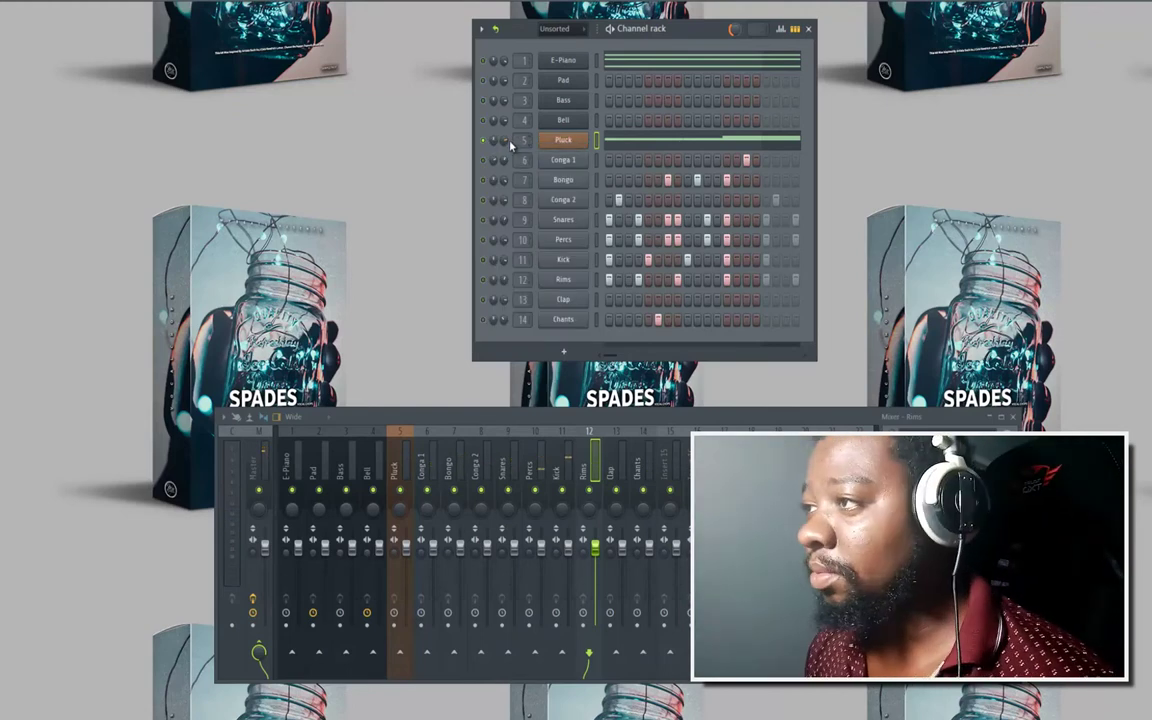
right_click(568, 145)
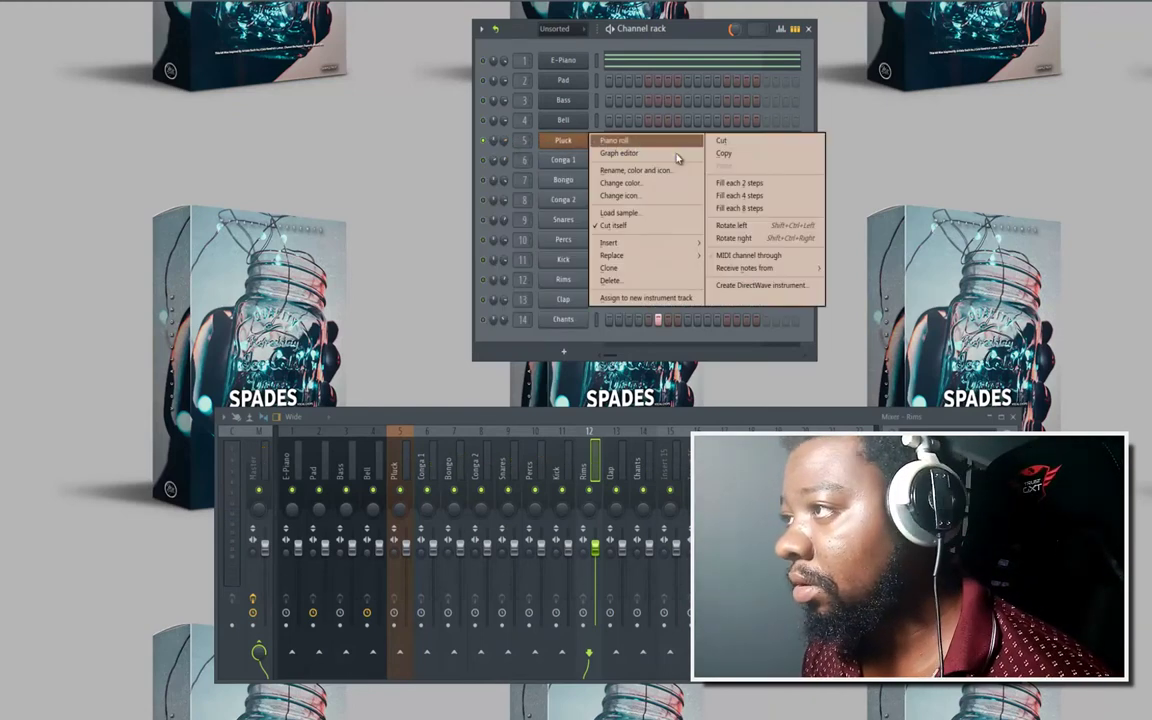
left_click(729, 153)
right_click(562, 121)
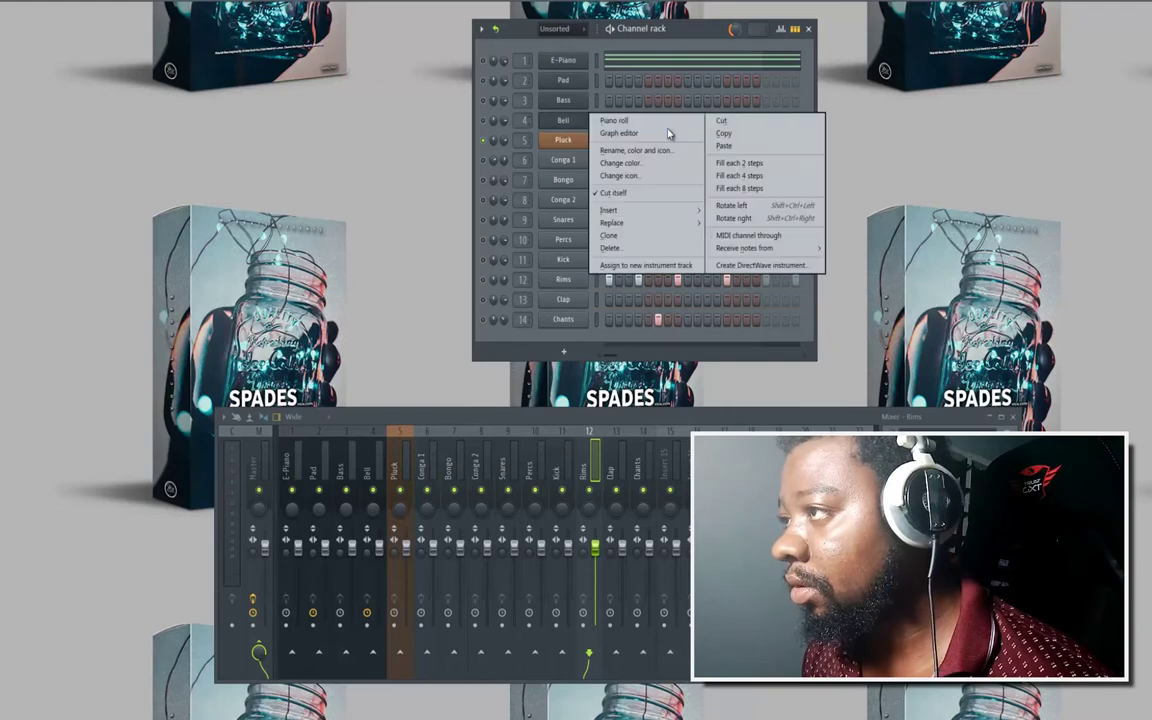
left_click(724, 146)
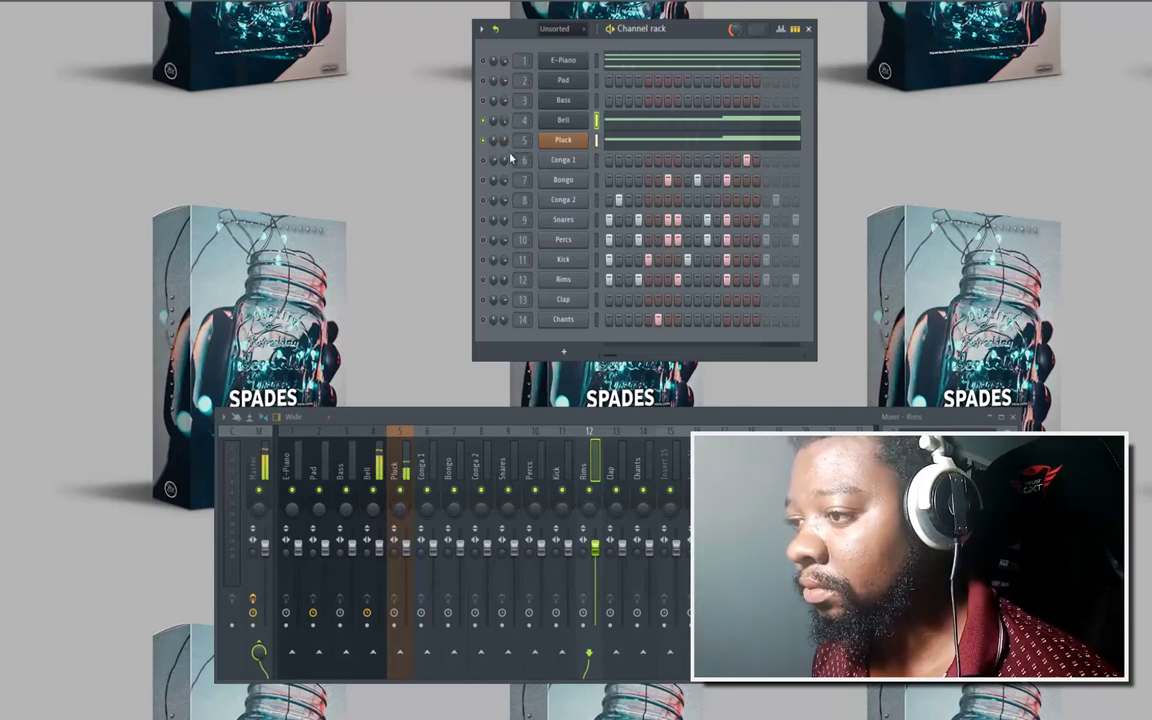
Solo the Pluck mixer track and load the Hardcore effect on it with the Acid Rock XS preset.
right_click(399, 488)
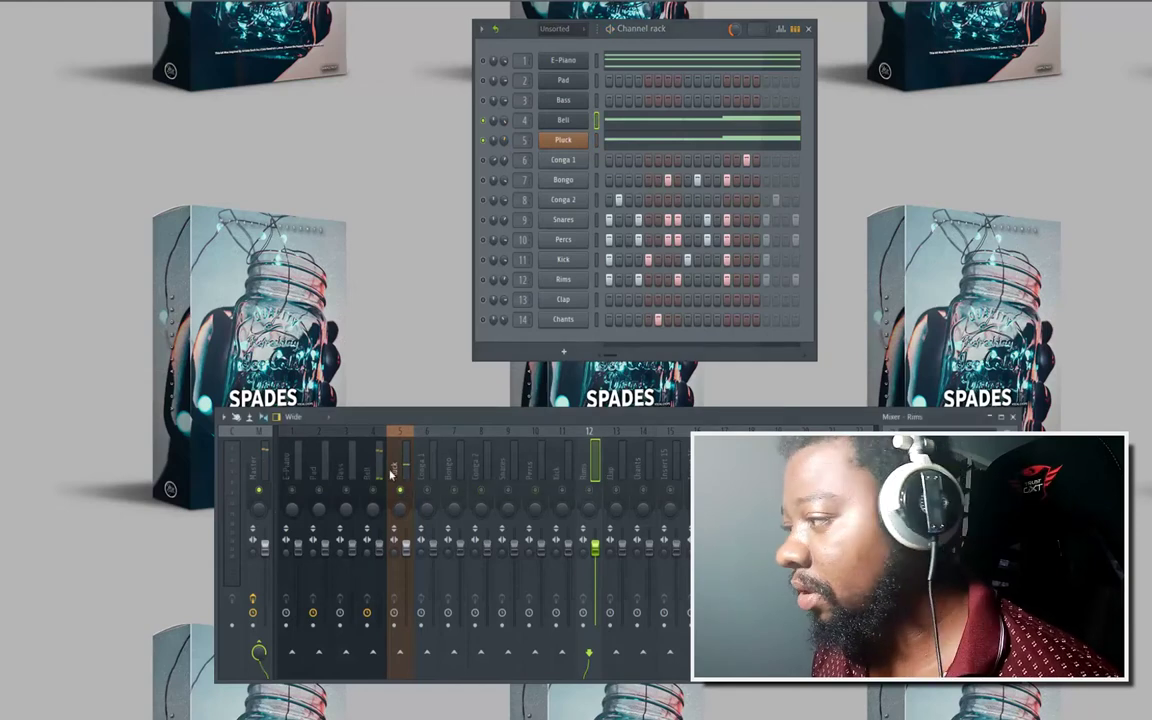
left_click(392, 476)
left_click(893, 458)
mouse_move(904, 426)
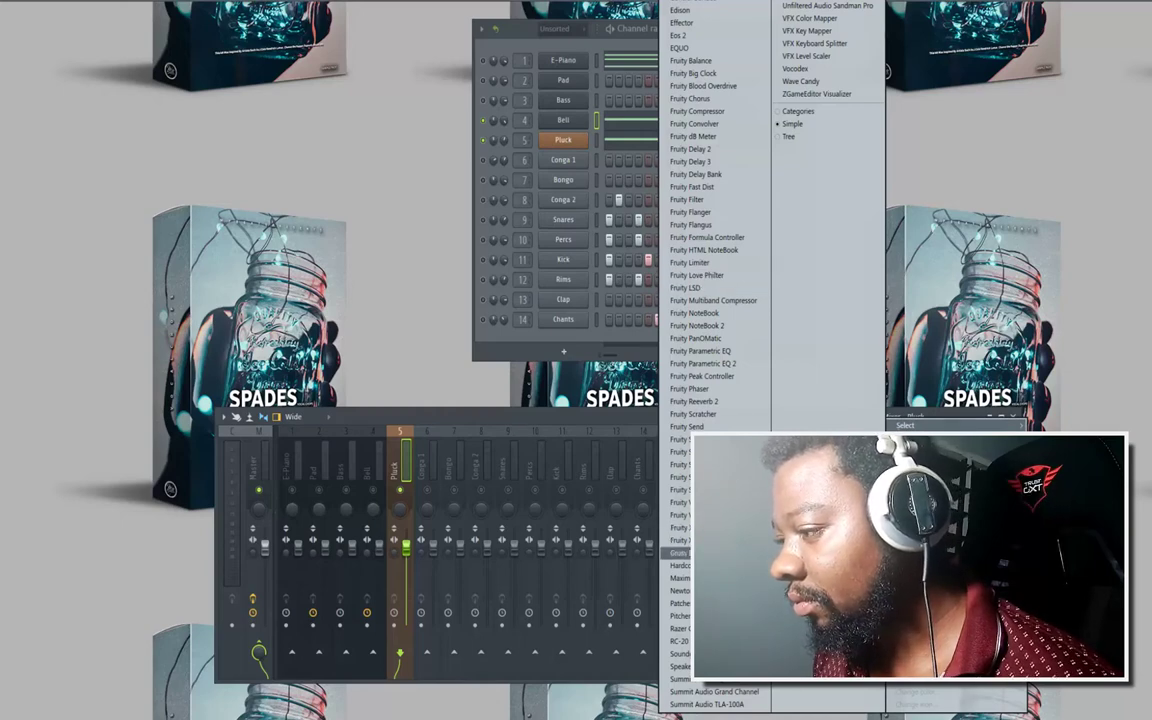
left_click(685, 565)
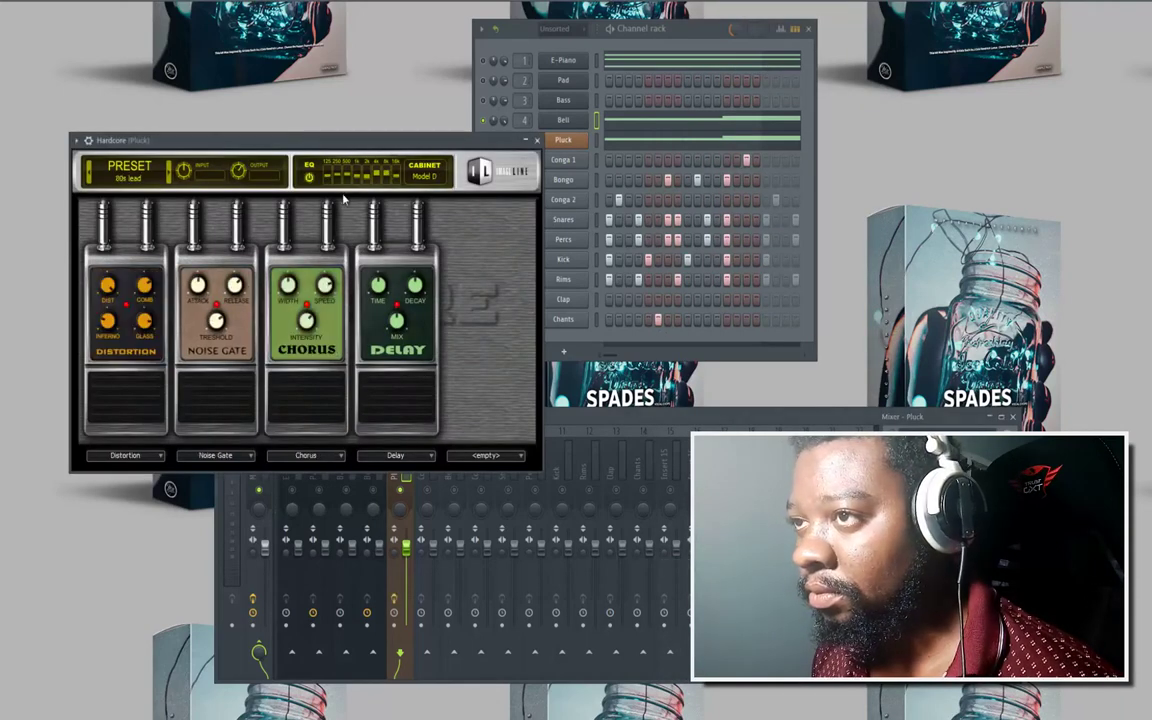
left_click(170, 175)
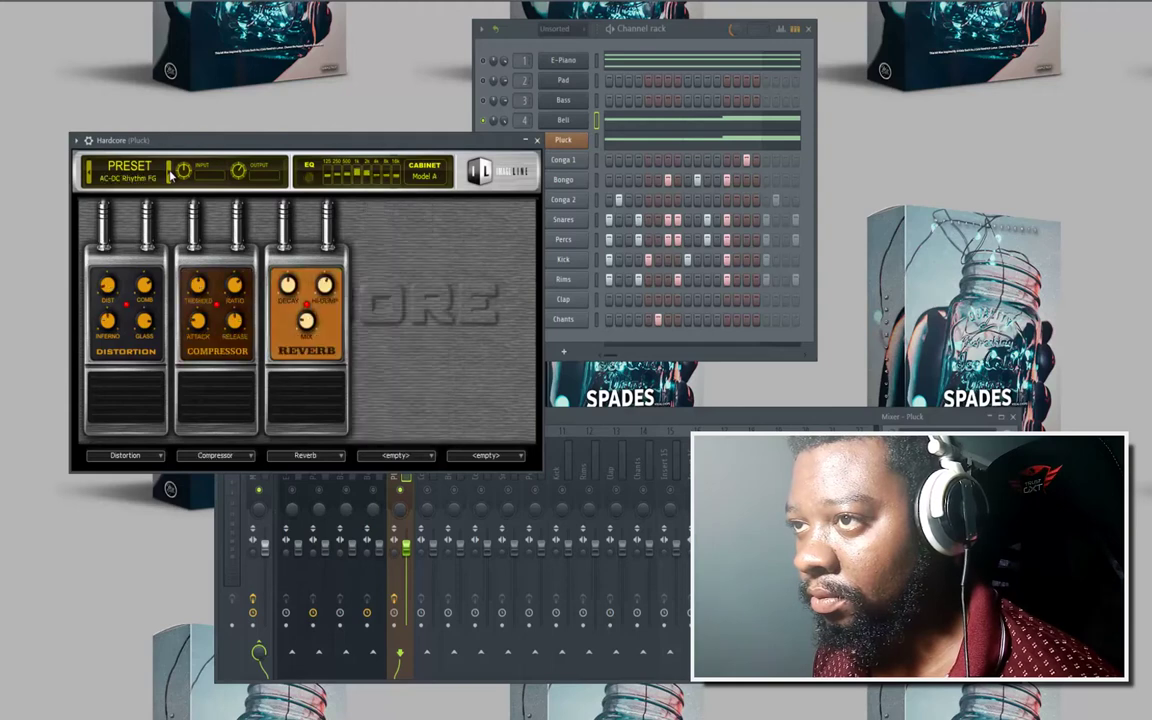
left_click(170, 175)
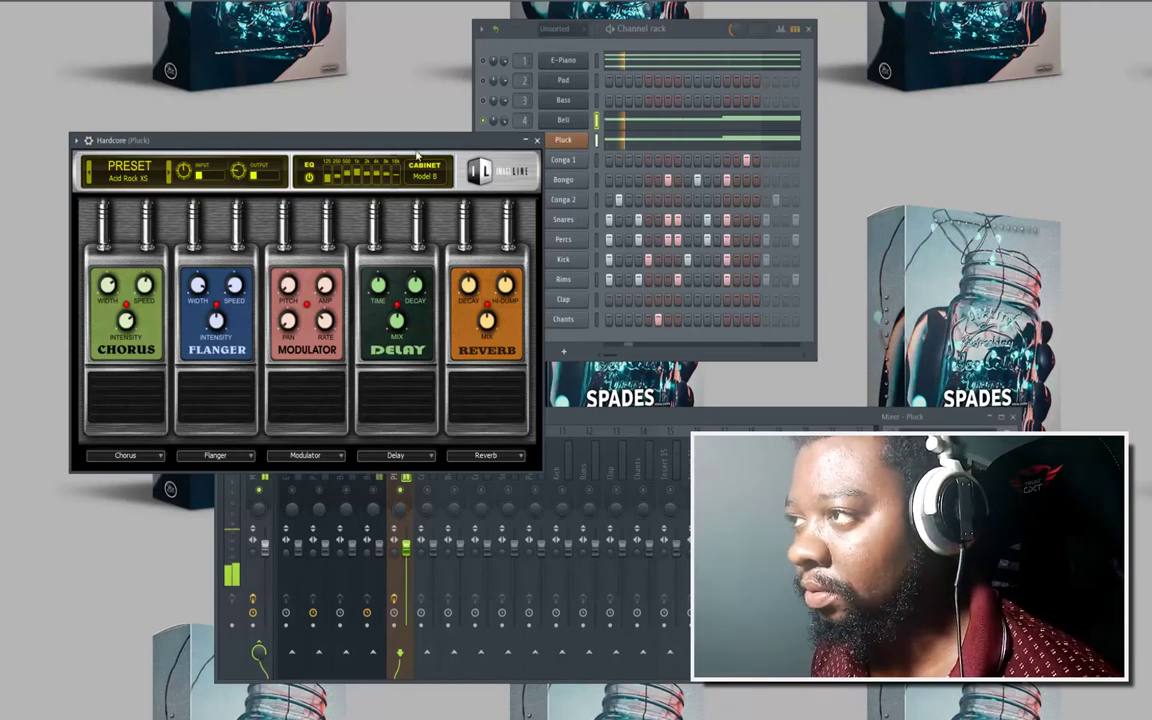
left_click(537, 141)
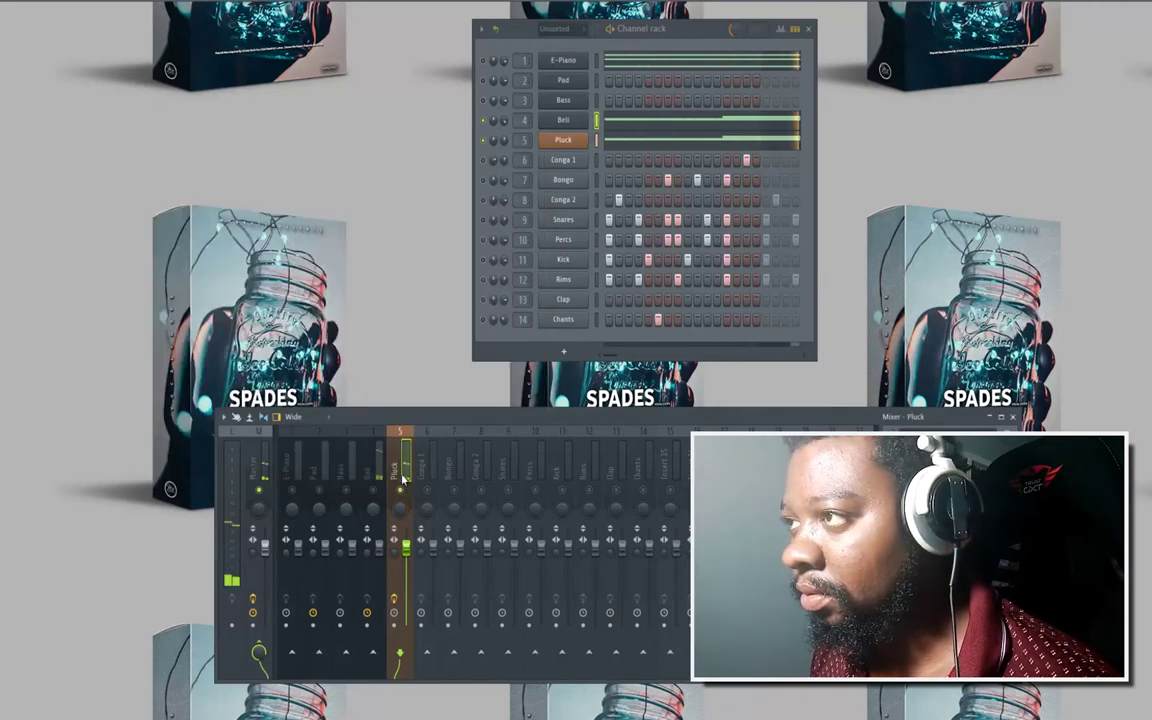
Unsolo the mixer tracks and channels so everything plays, and mute the Bell channel.
right_click(485, 142)
left_click(491, 148)
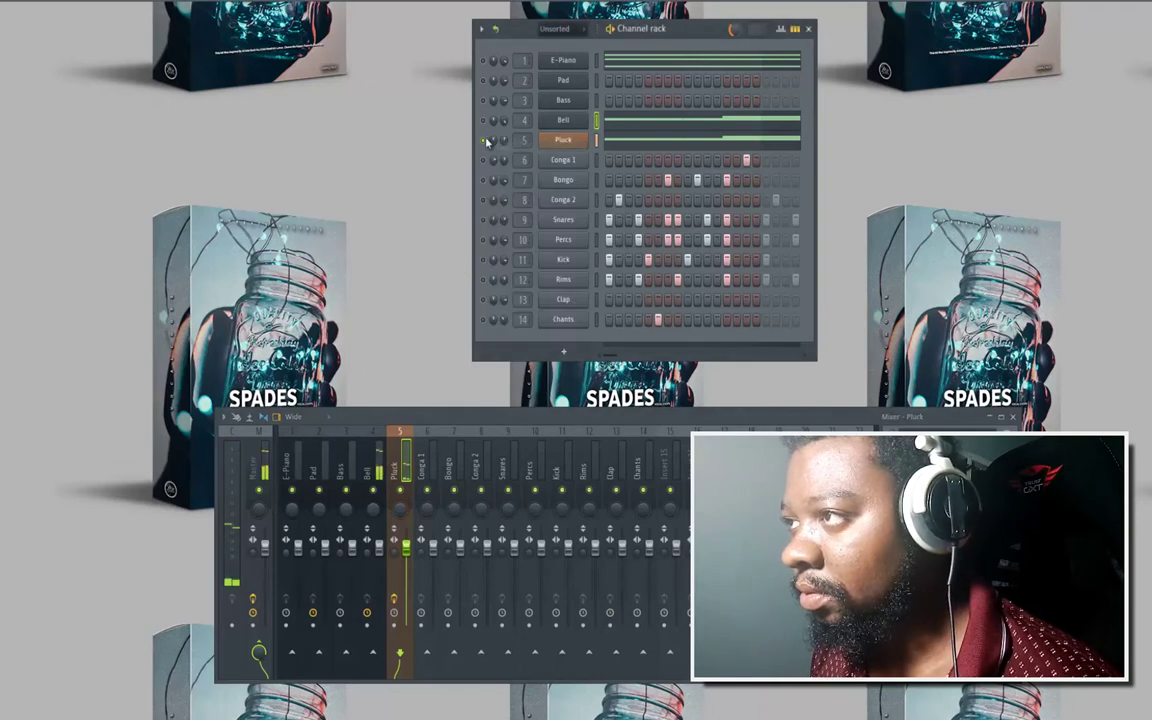
right_click(485, 142)
left_click(493, 148)
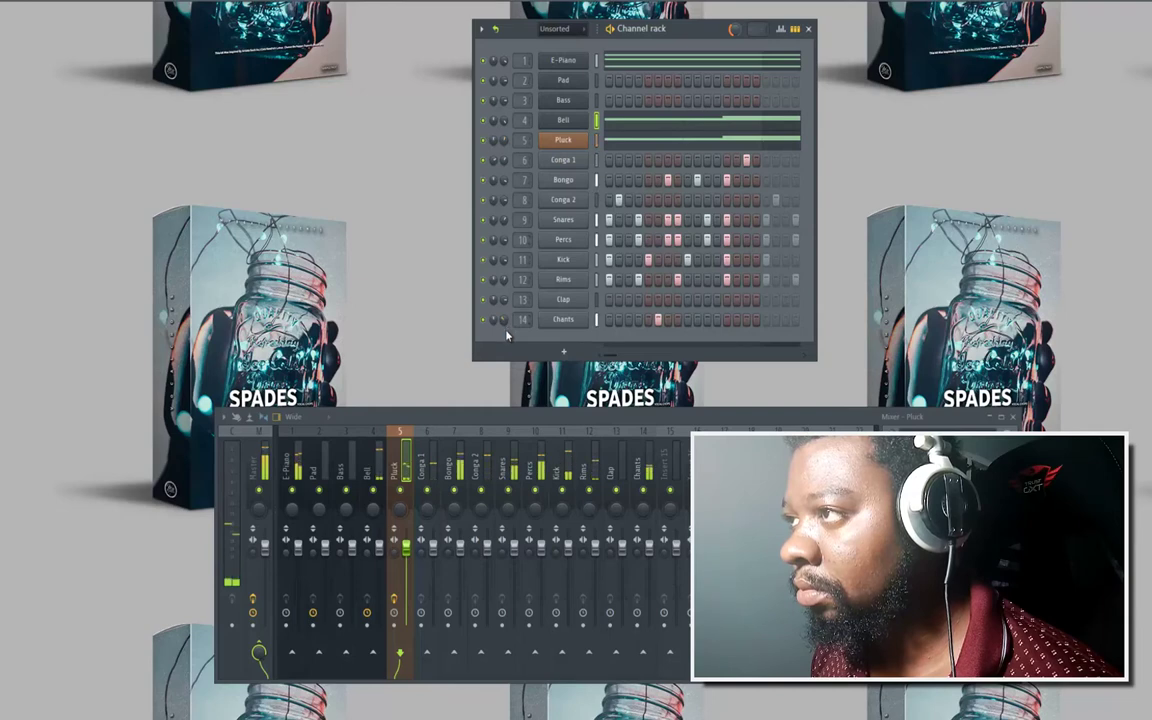
left_click(484, 120)
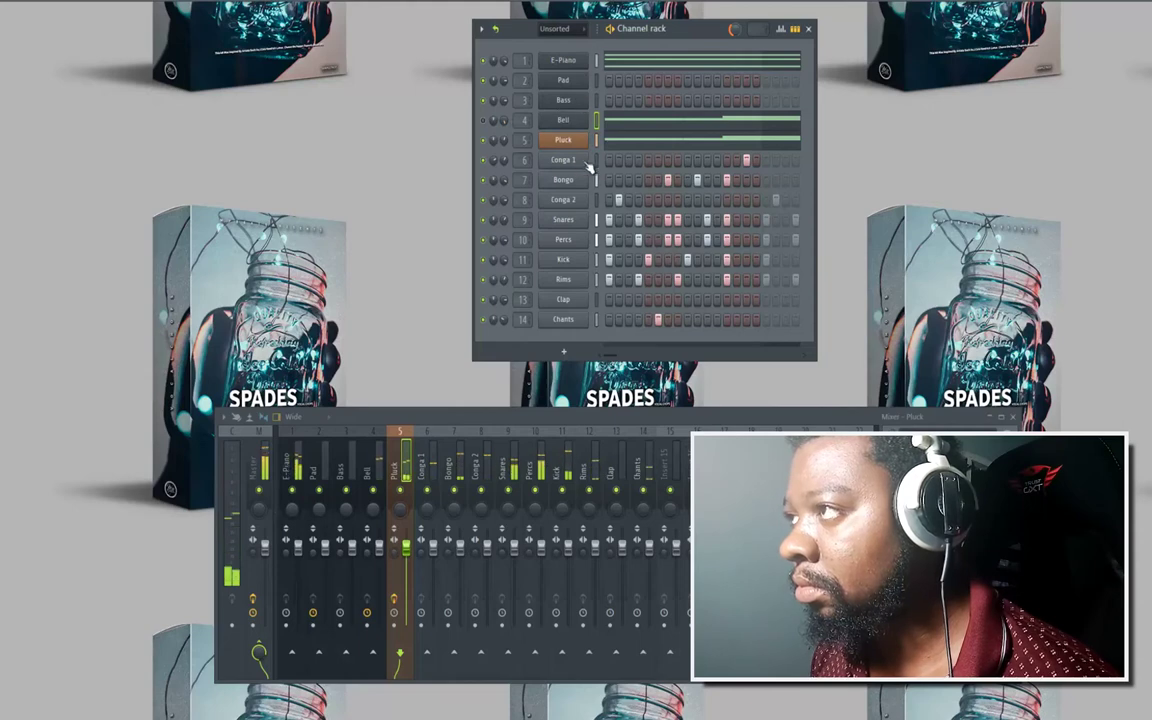
Open the Bass channel's piano roll and enter a half-beat C#5 at the start of bar 1.
right_click(569, 107)
left_click(615, 96)
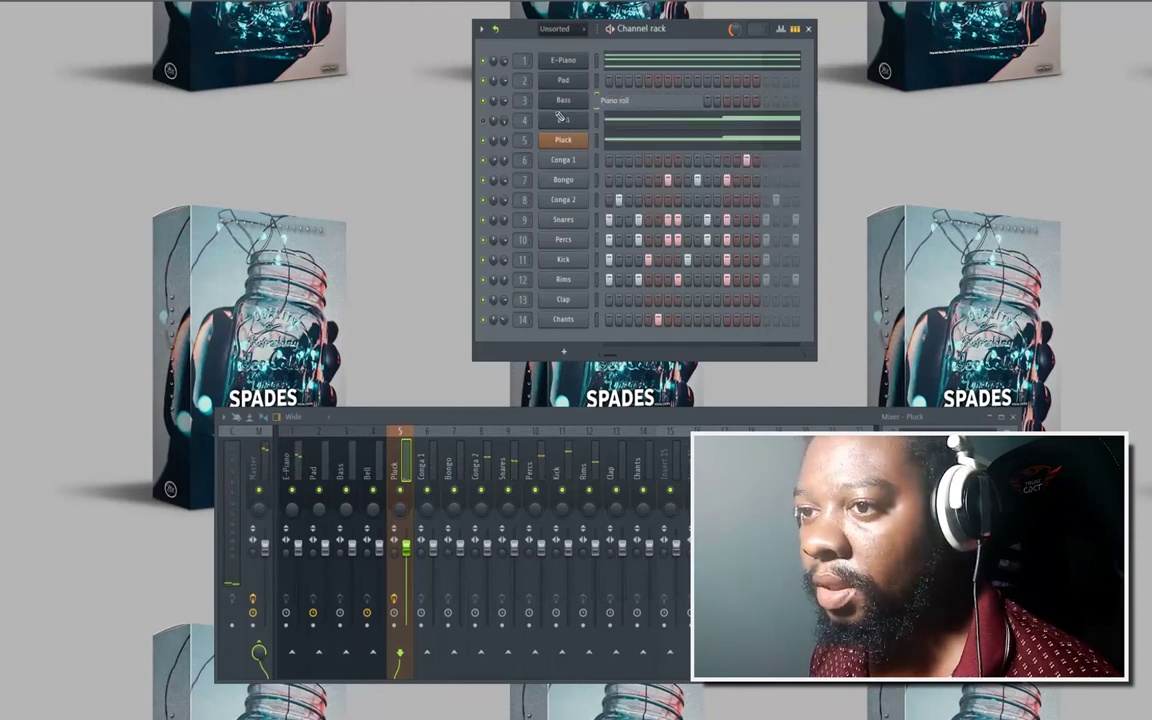
left_click(47, 396)
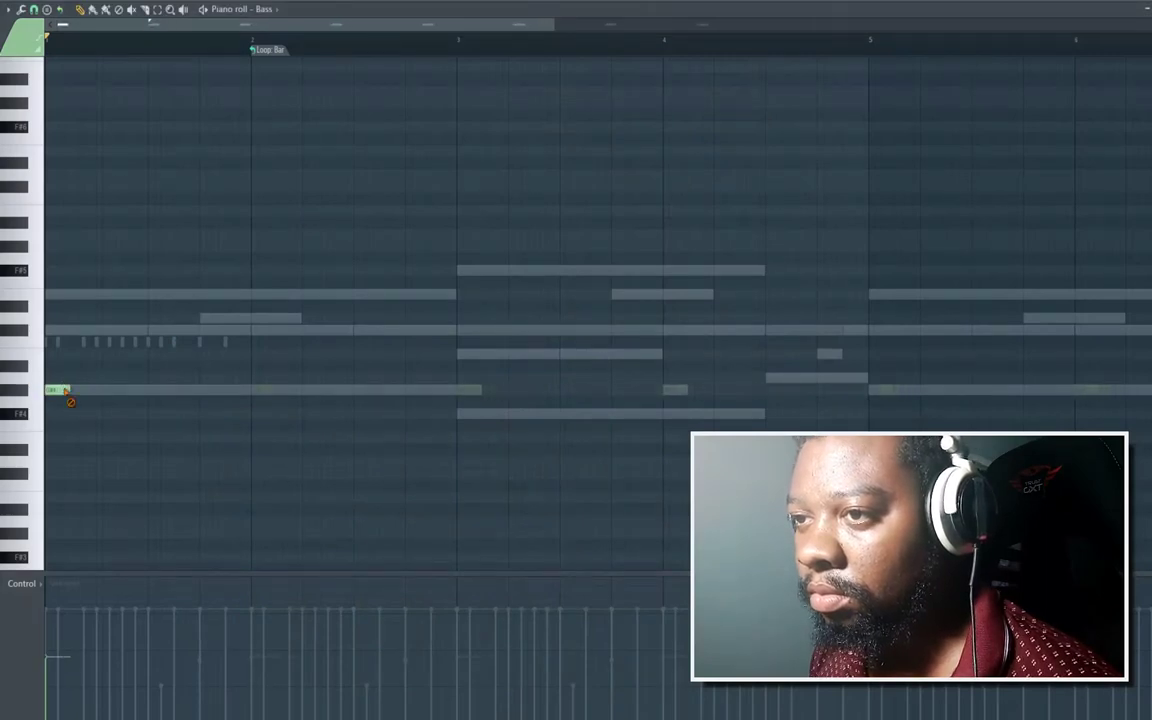
right_click(65, 393)
left_click_drag(44, 332, 45, 289)
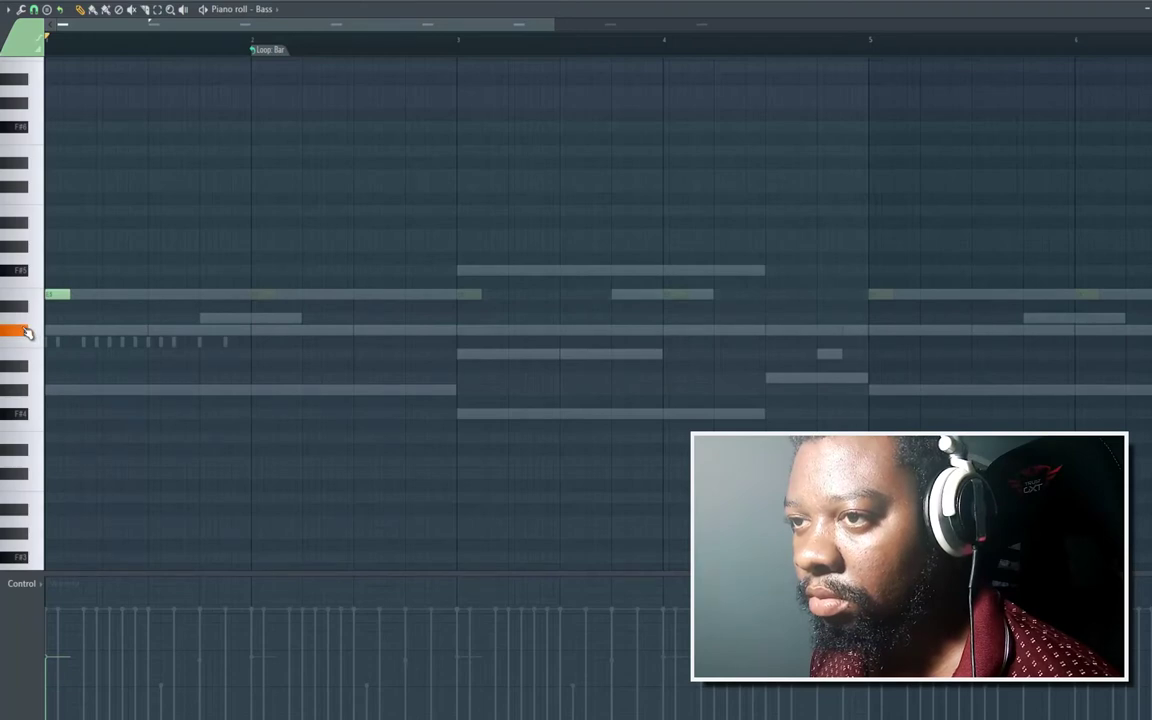
left_click_drag(55, 298, 58, 331)
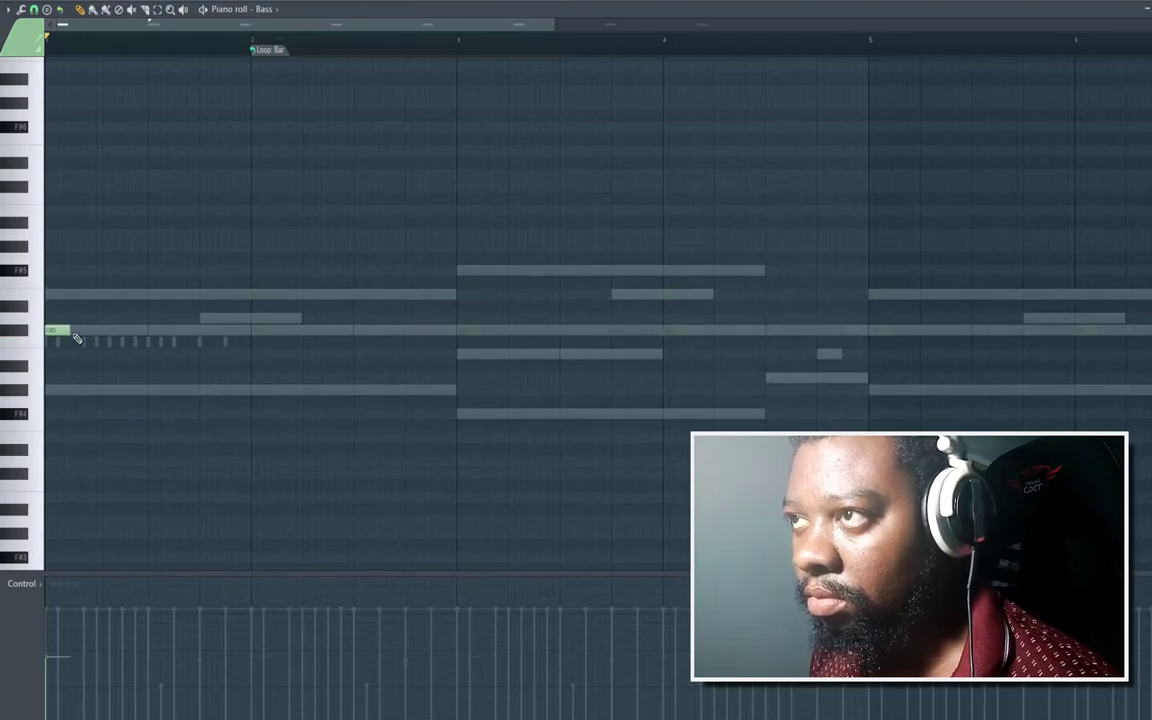
Turn off the bass loop, extend the C#5 to a full bar and add another full-bar C#5 in bar 2.
left_click(260, 50)
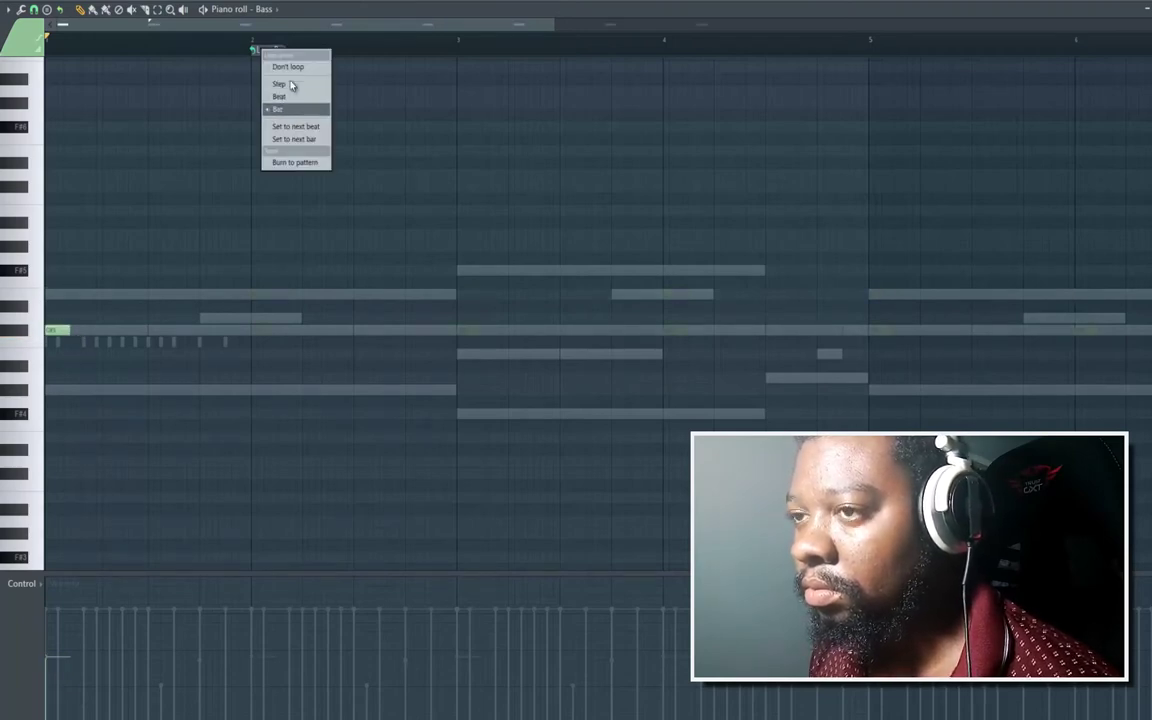
left_click(288, 66)
key("space")
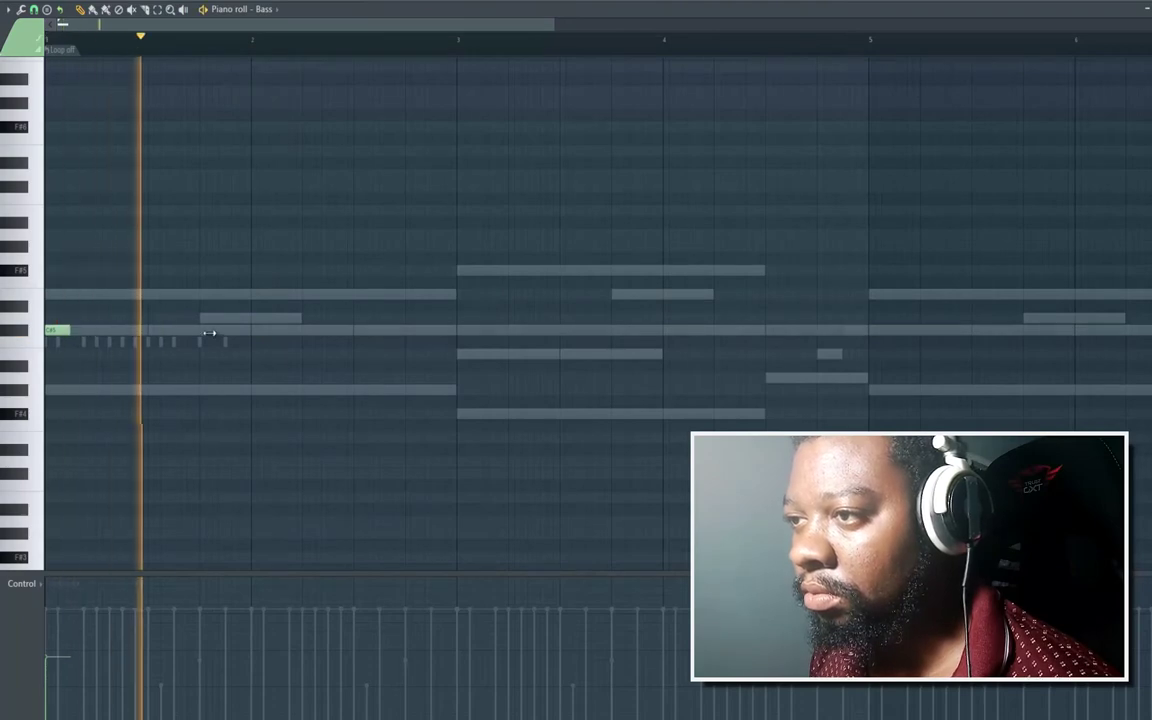
mouse_move(209, 332)
left_mouse_down()
mouse_move(265, 334)
mouse_move(455, 404)
left_mouse_up()
key("space")
Add full-bar F#4 bass notes in bars 3 and 4 and play the line.
left_click(459, 414)
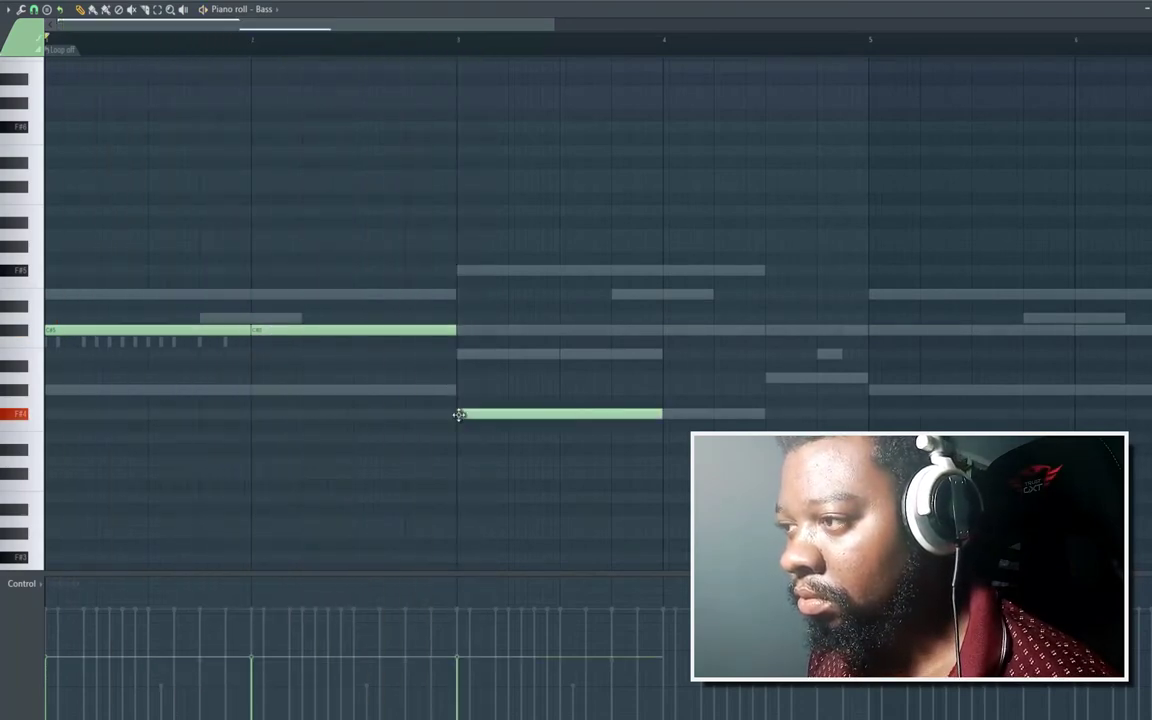
key("space")
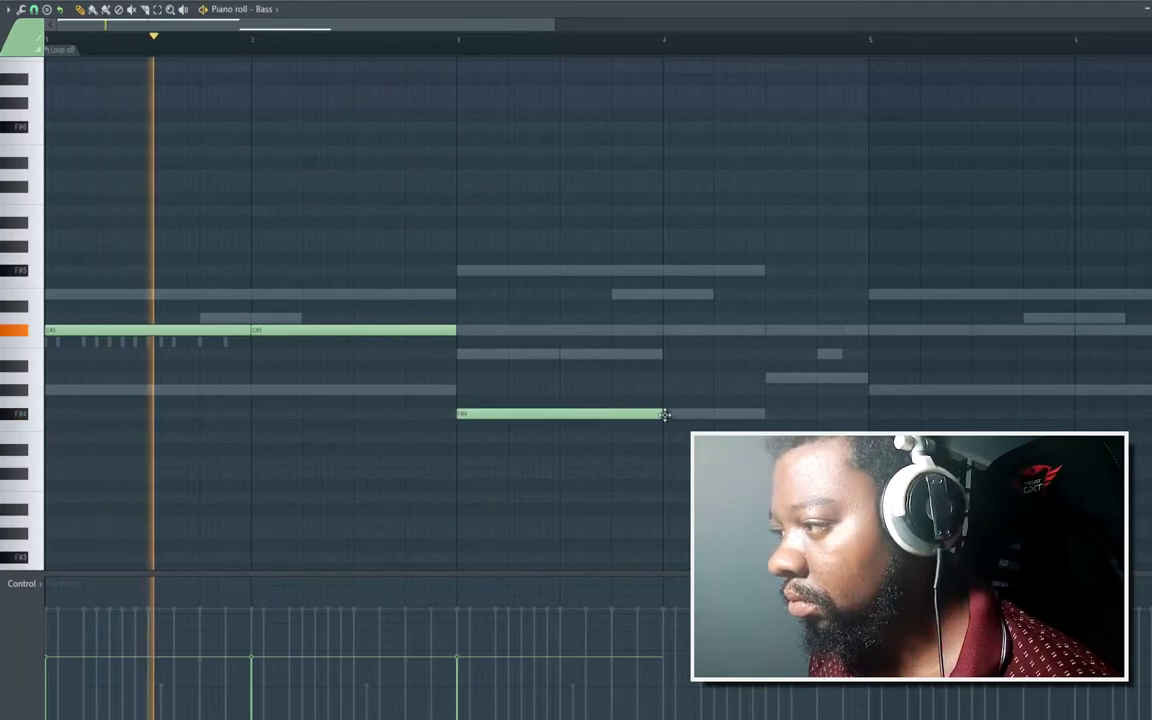
left_click(666, 414)
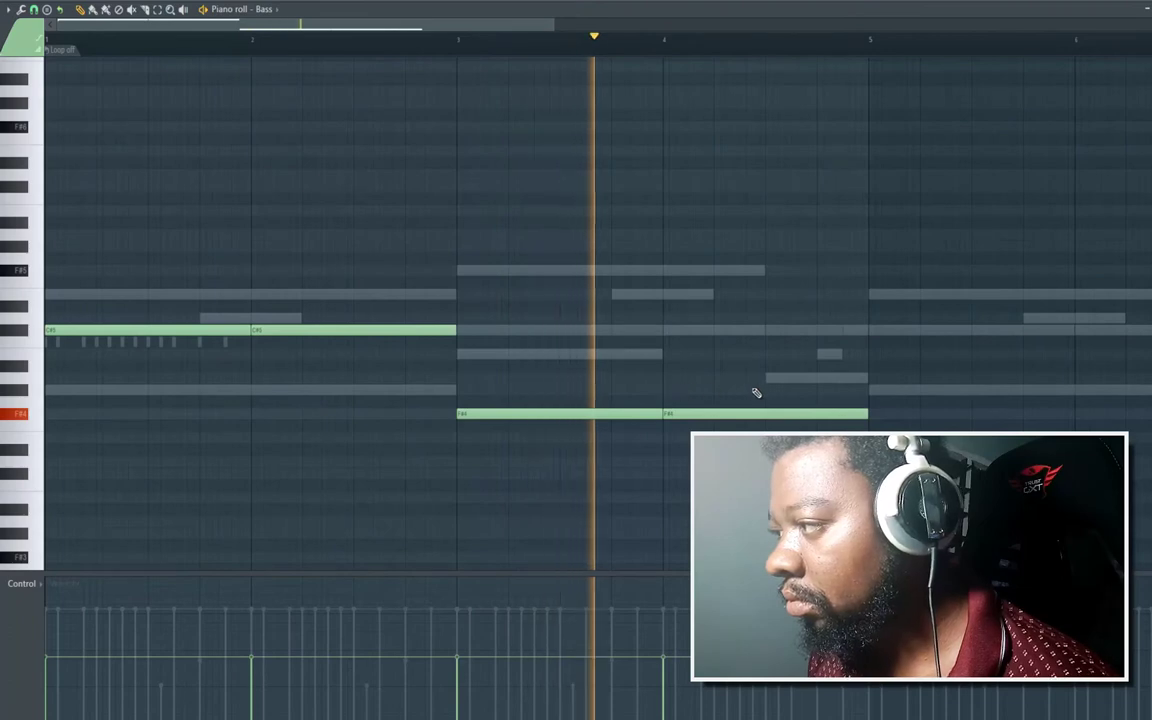
Add an A4 bass note on beat 3 of bar 4 and a B4 half a beat after beat 4, trimming the A4 where the B4 starts.
left_click(768, 330)
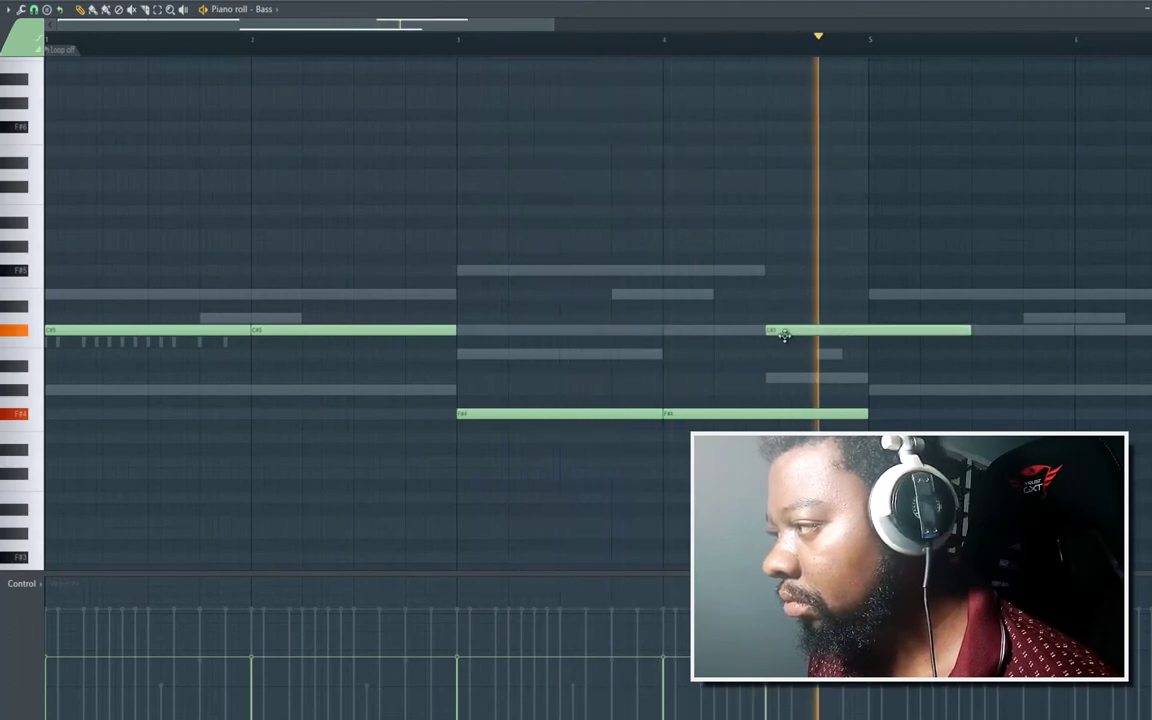
key("space")
left_click_drag(782, 332, 777, 386)
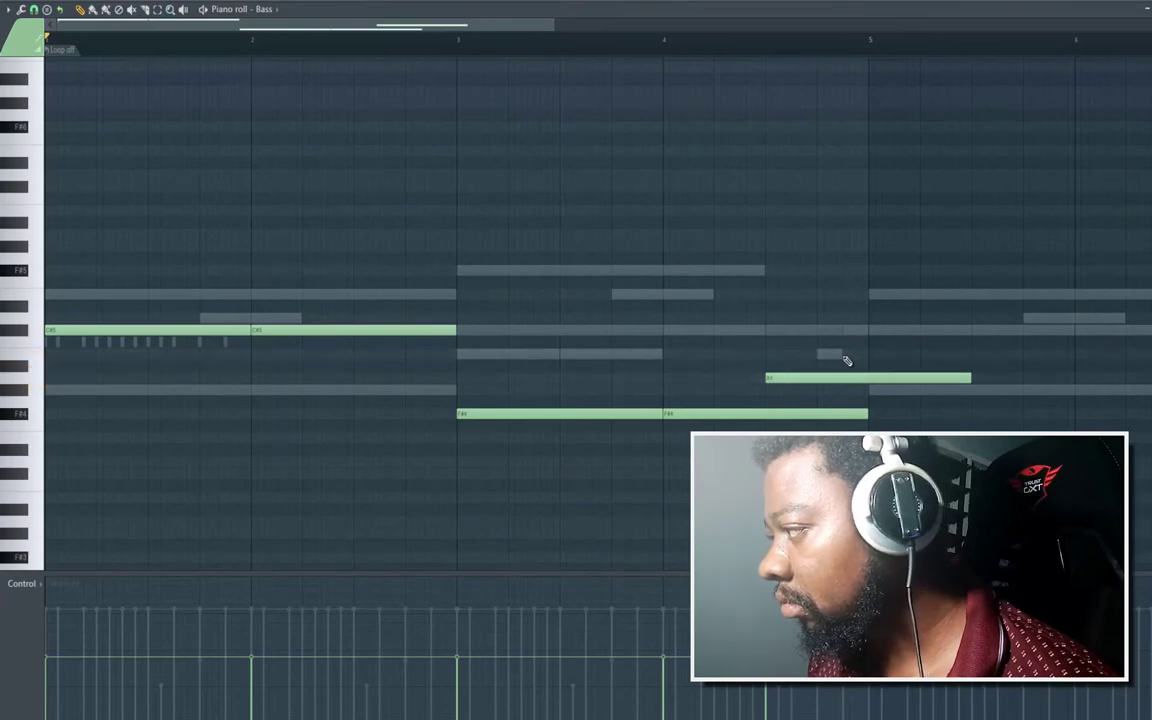
left_click(846, 356)
left_click_drag(858, 386, 841, 386)
While listening, trim the B4 to the end of bar 4 and the second F#4 to about beat 3 of that bar.
key("space")
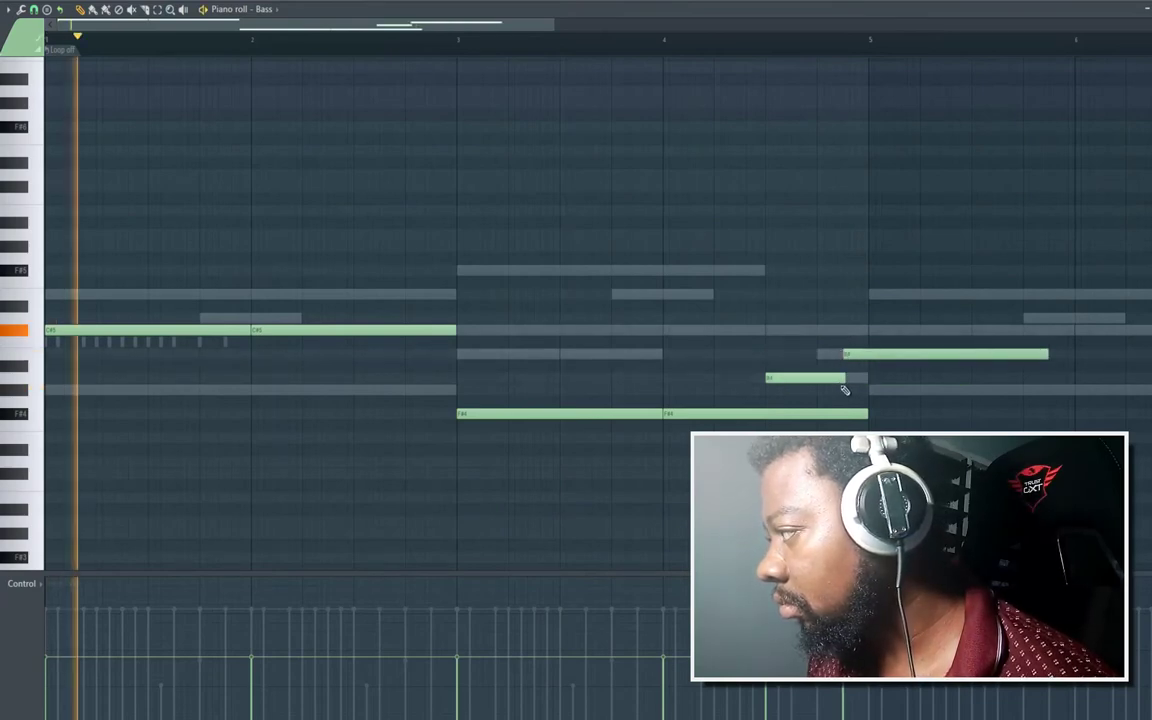
left_click_drag(1025, 355, 760, 420)
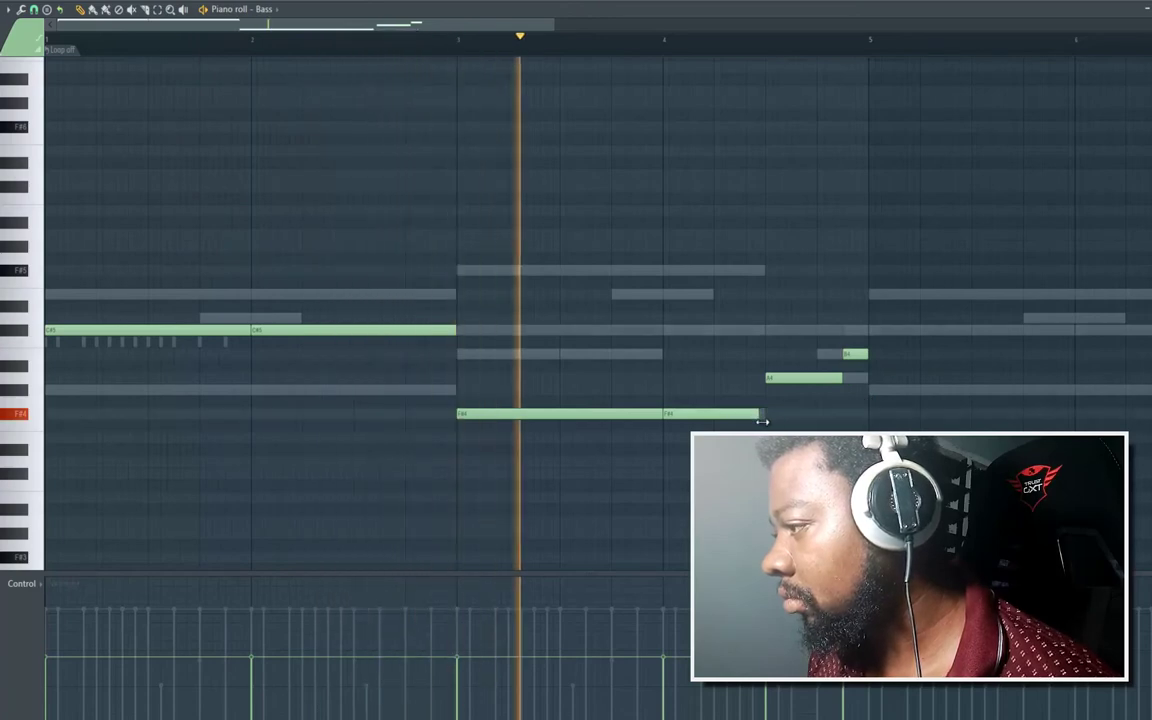
key("space")
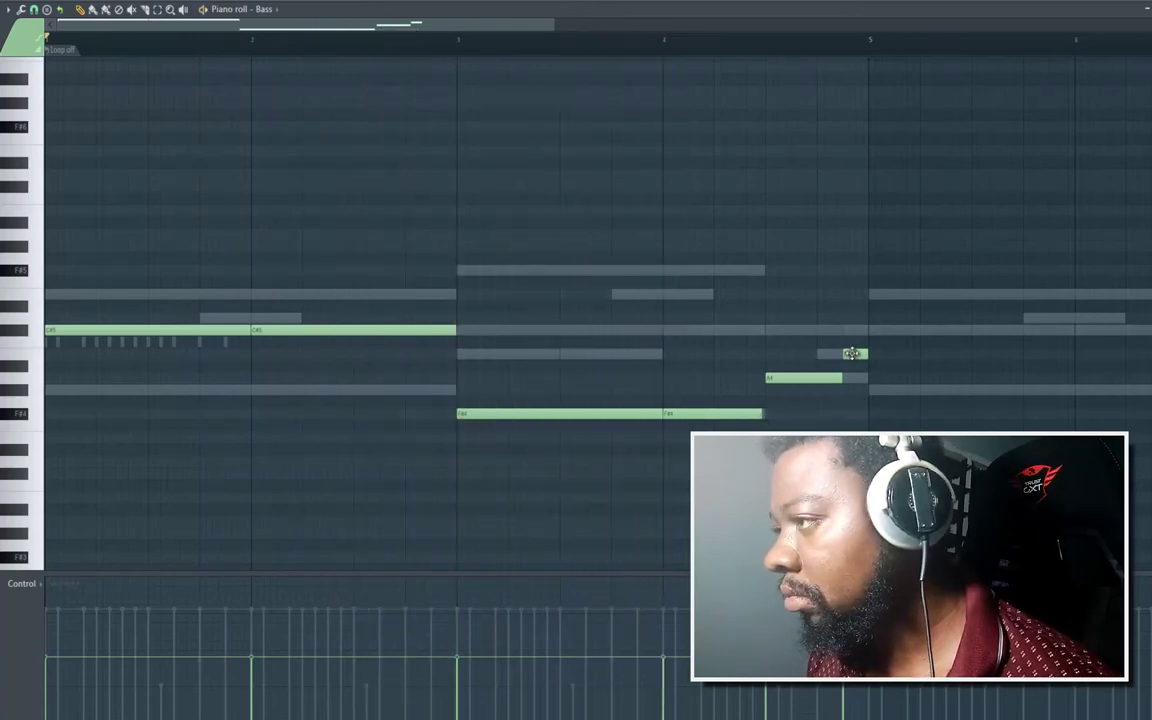
Add a one-beat F#5 bass note on beat 4 of bar 3 with slide and portamento turned on.
left_click(622, 270)
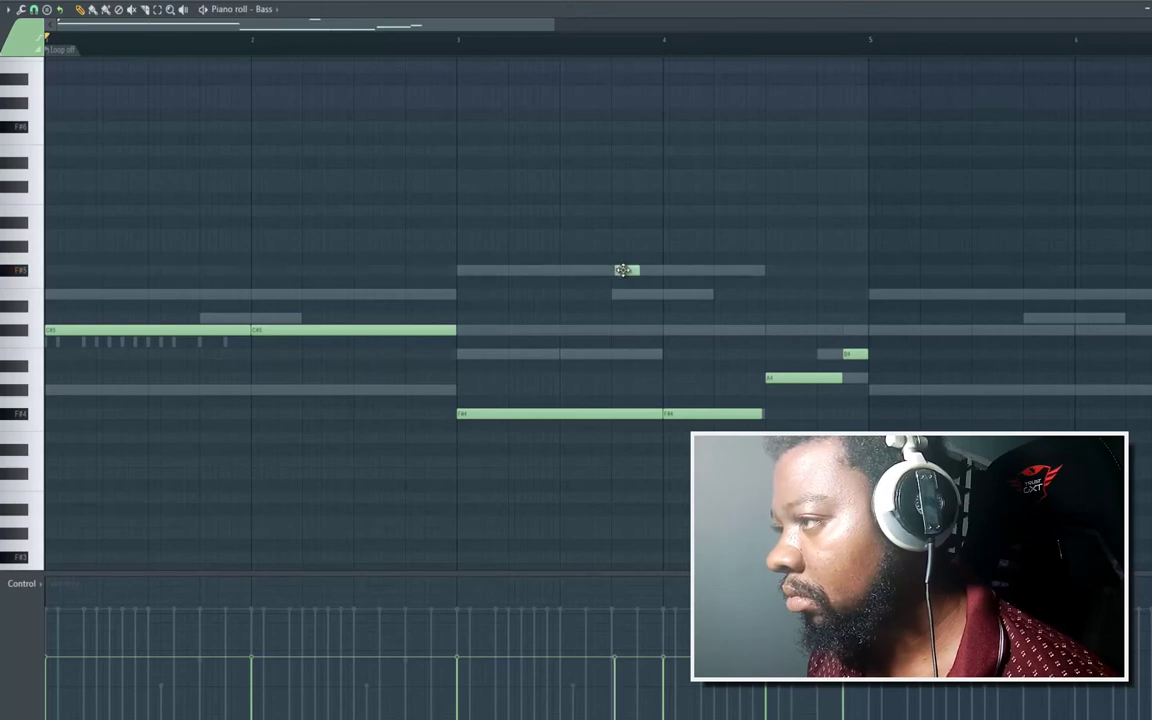
double_click(627, 270)
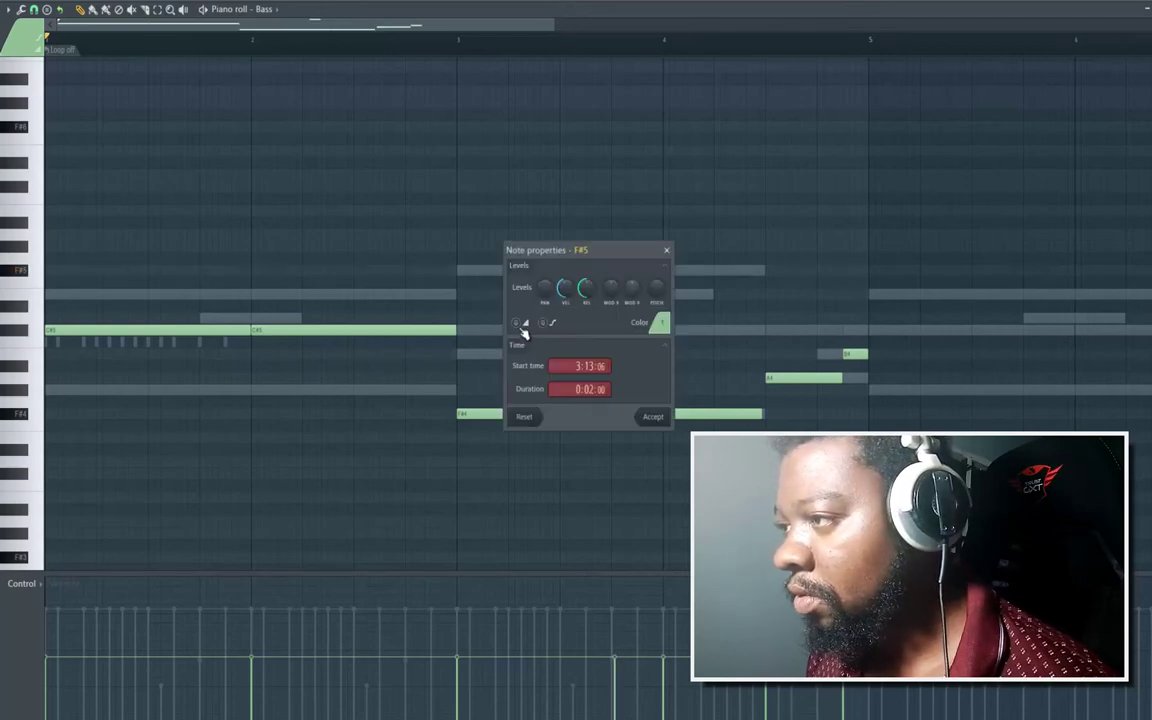
left_click(650, 416)
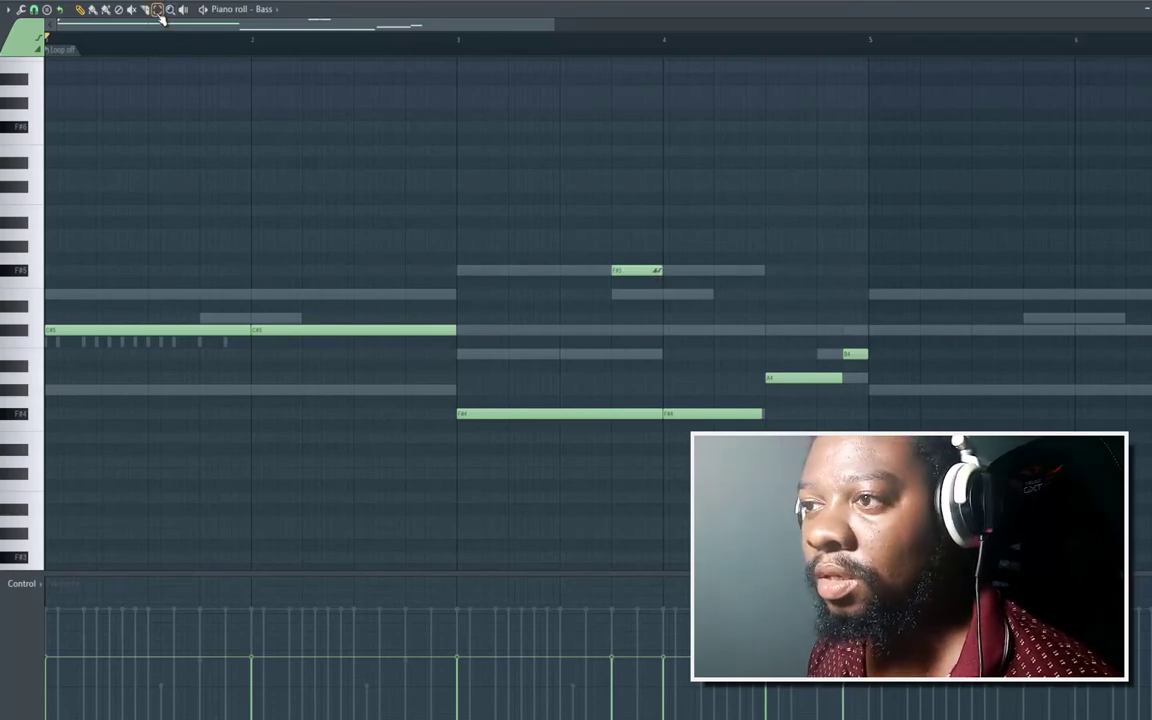
Transpose all the bass notes down one octave and play the line.
left_click_drag(13, 222, 8, 456)
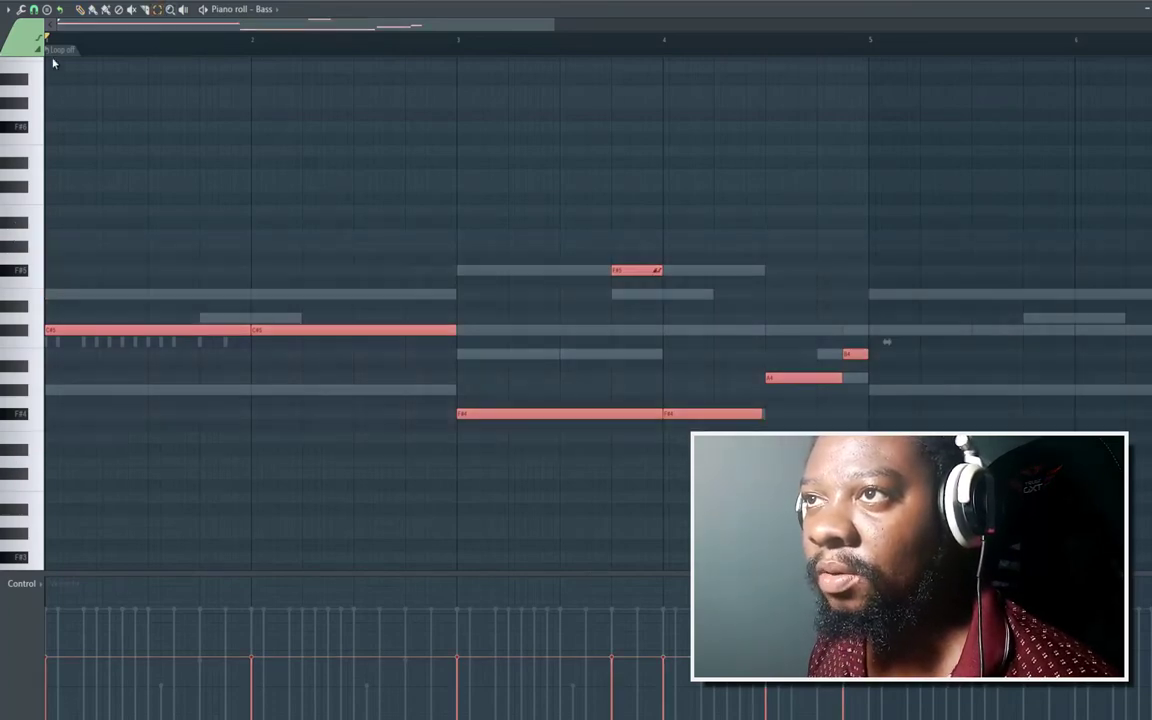
scroll(67, 328, "down", 3)
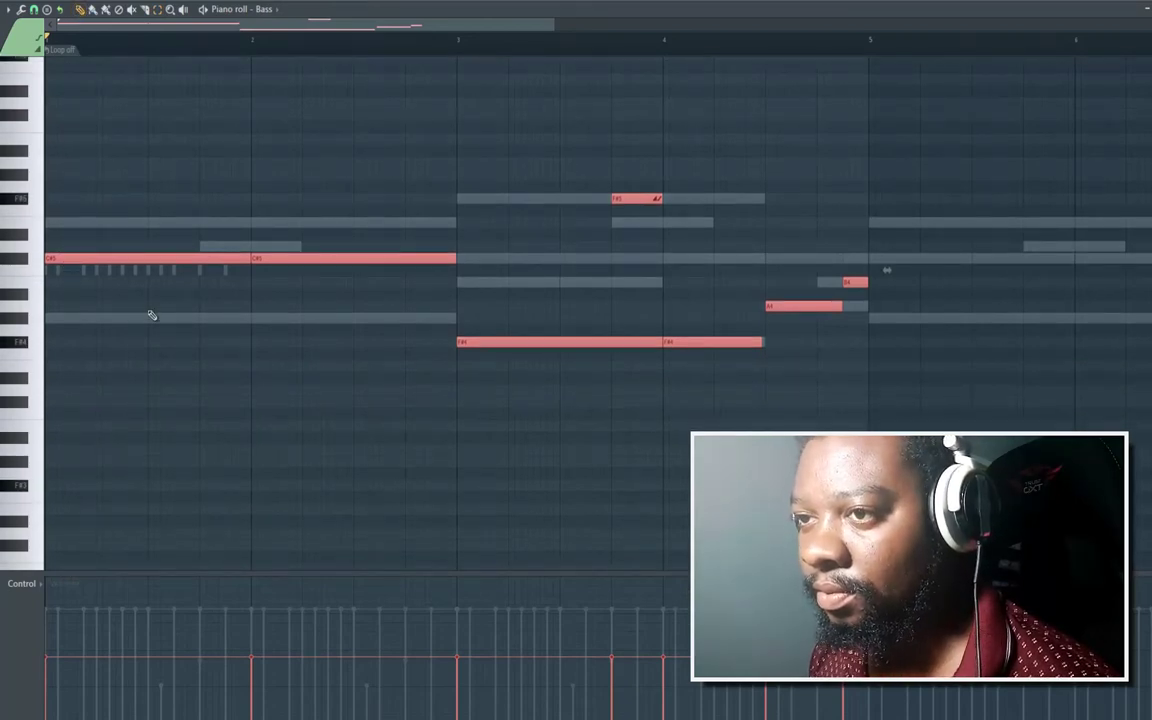
key("Down")
key("Down")
key("Down")
key("Down")
key("Down")
key("Down")
key("Down")
key("Down")
key("Down")
key("Down")
key("Down")
key("Down")
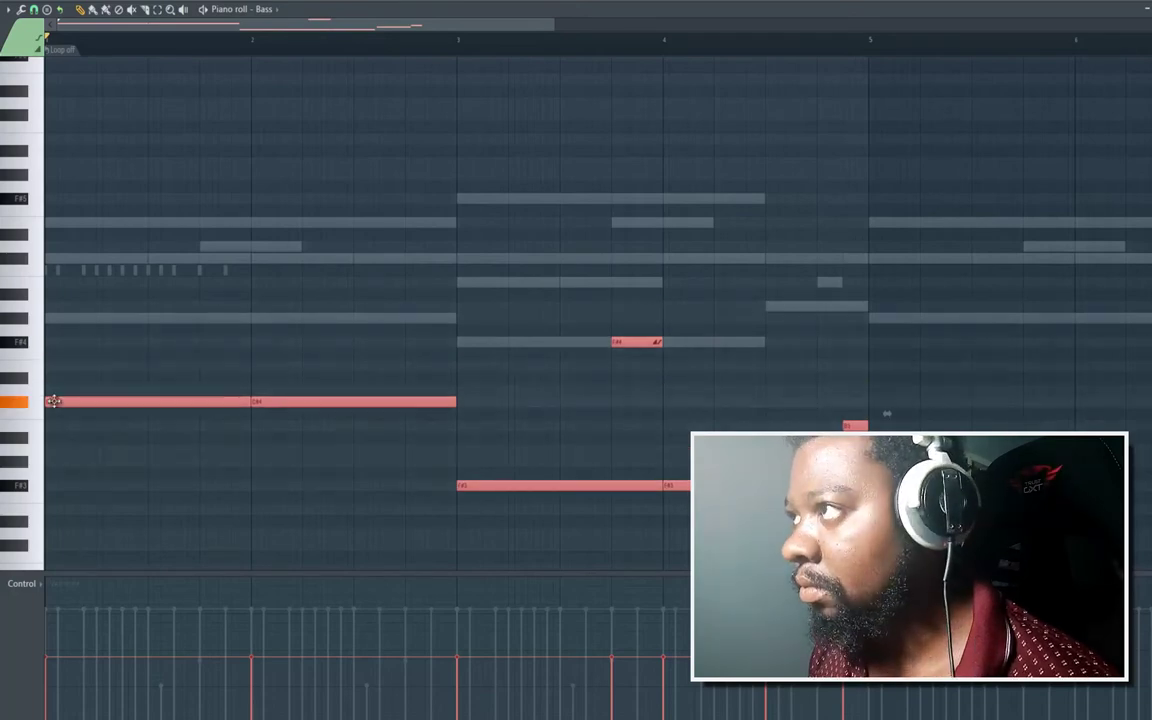
key("space")
key("F6")
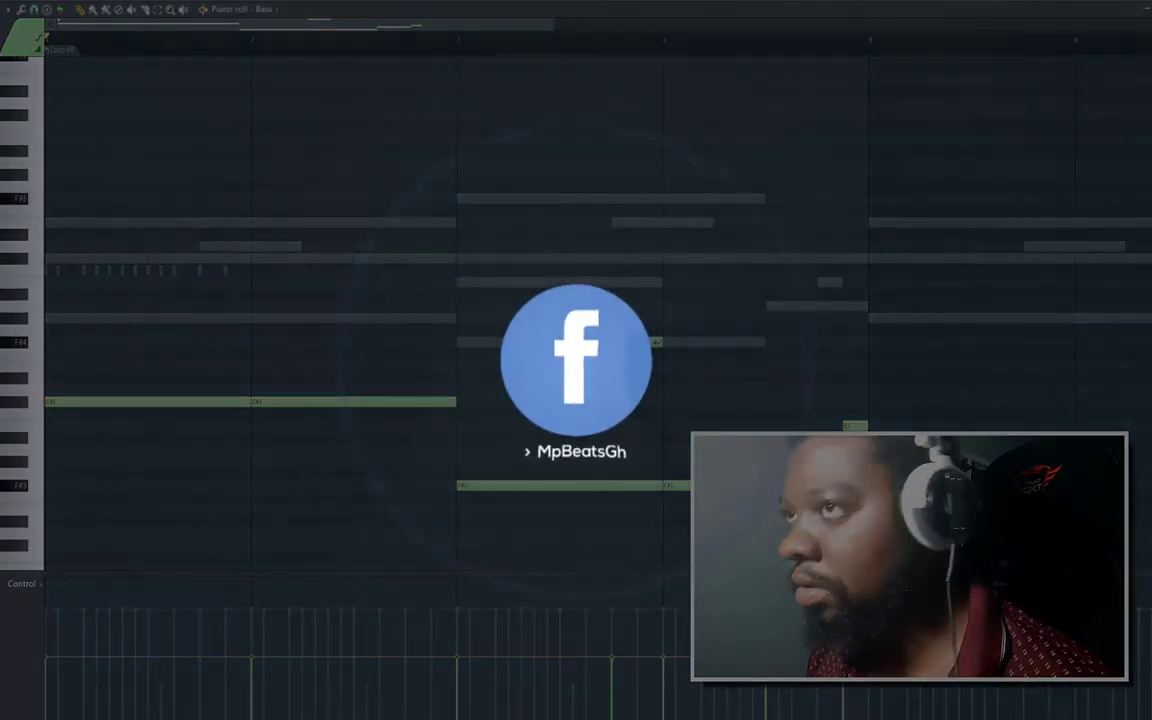
Duplicate the four-bar bass line so the copy starts at bar 5, and close the piano roll.
left_click(158, 10)
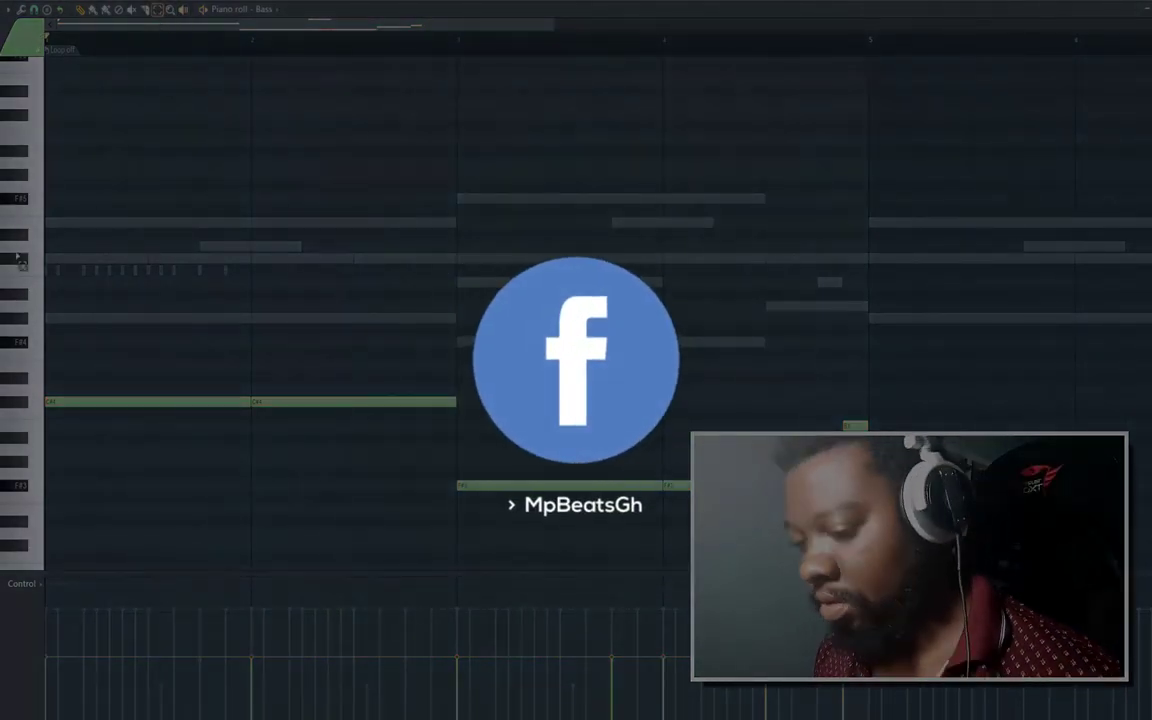
left_click_drag(47, 243, 887, 510)
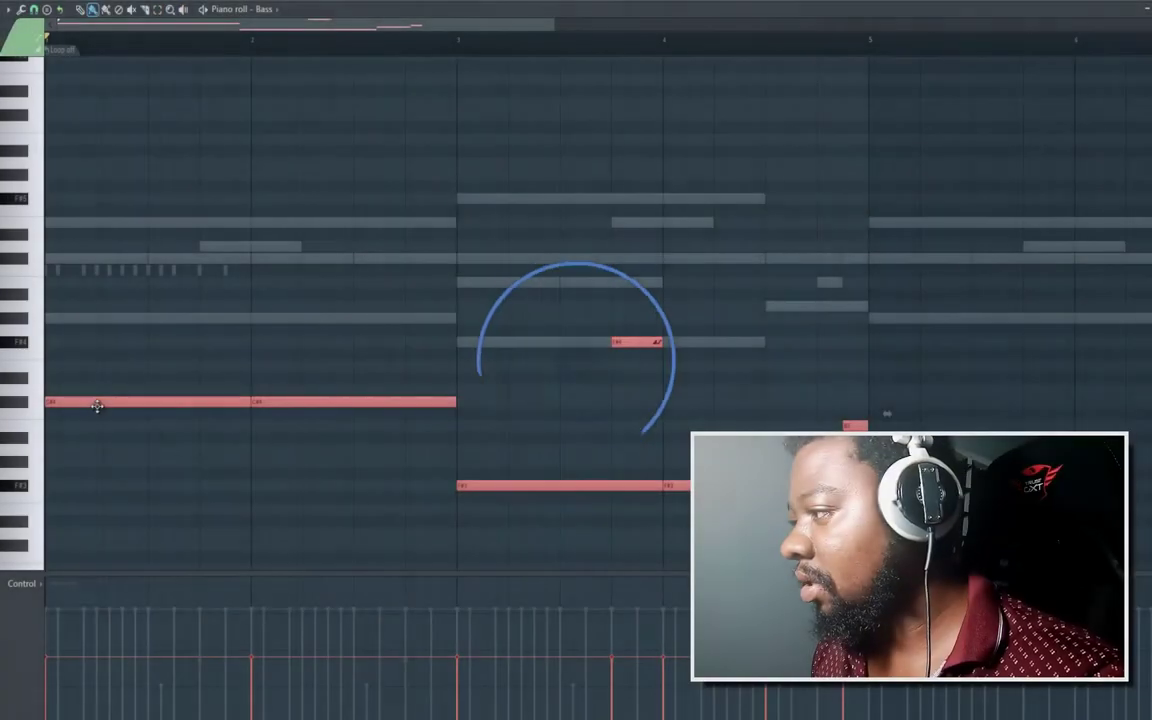
left_click_drag(99, 404, 902, 411)
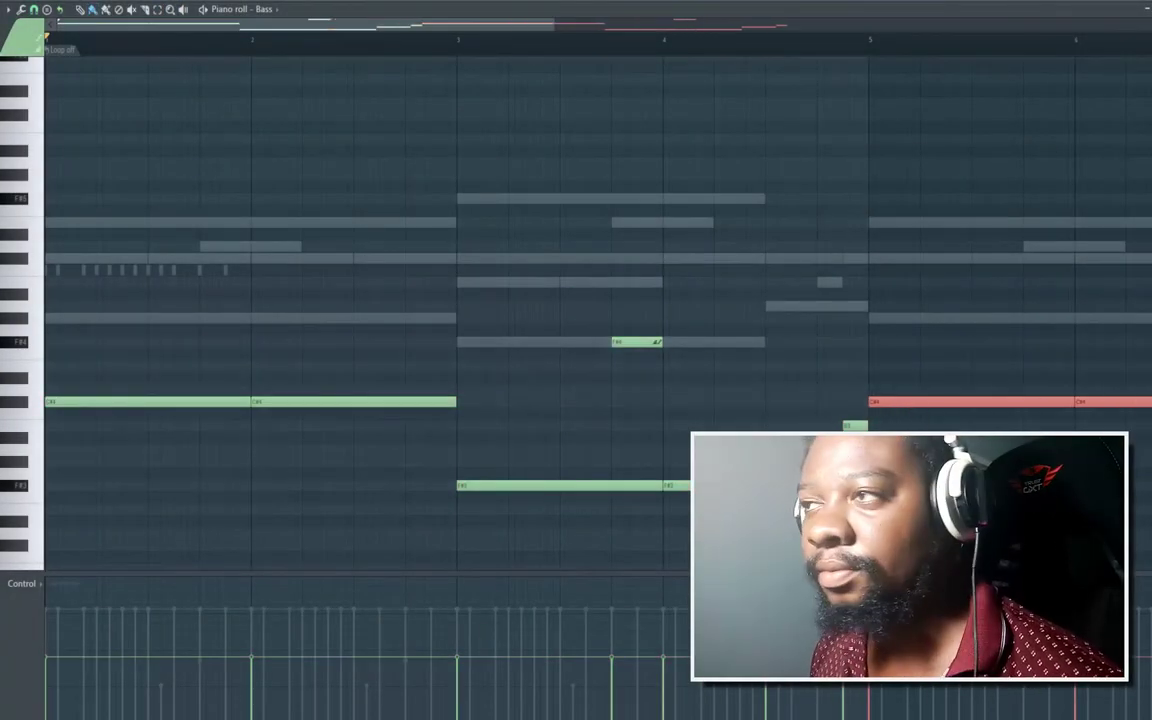
left_click(1148, 9)
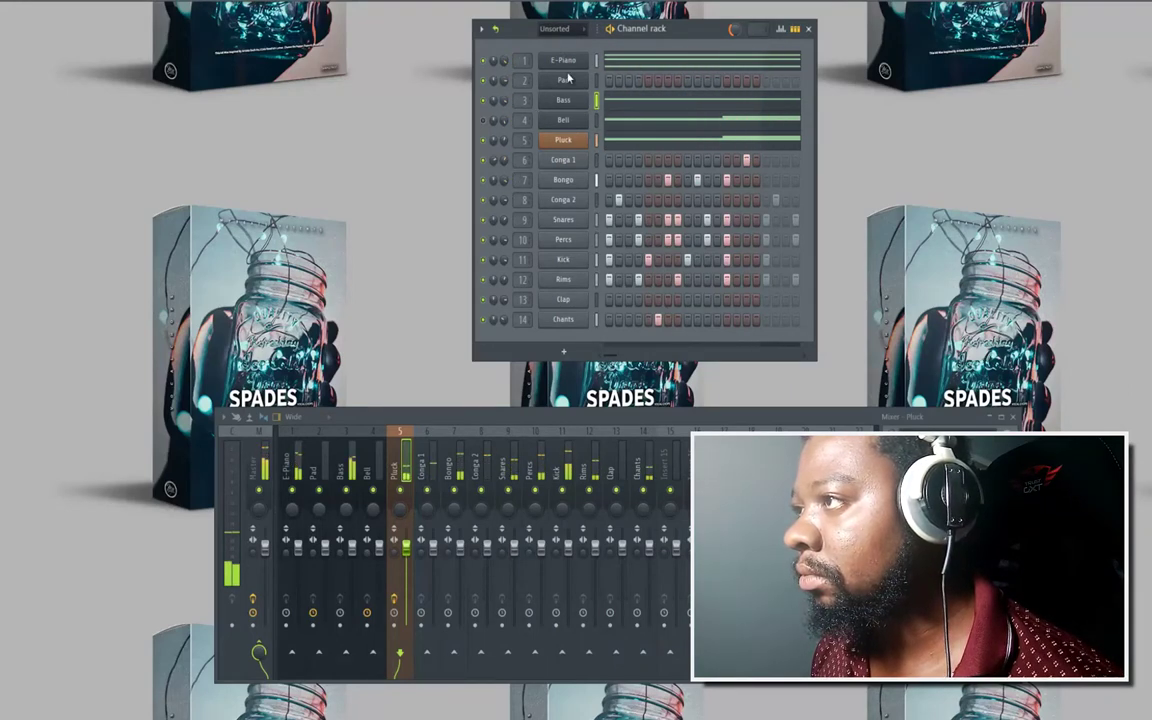
Solo the Bell channel and open its arpeggiator settings, moving the window clear of the mixer.
right_click(484, 123)
left_click(501, 138)
left_click(562, 121)
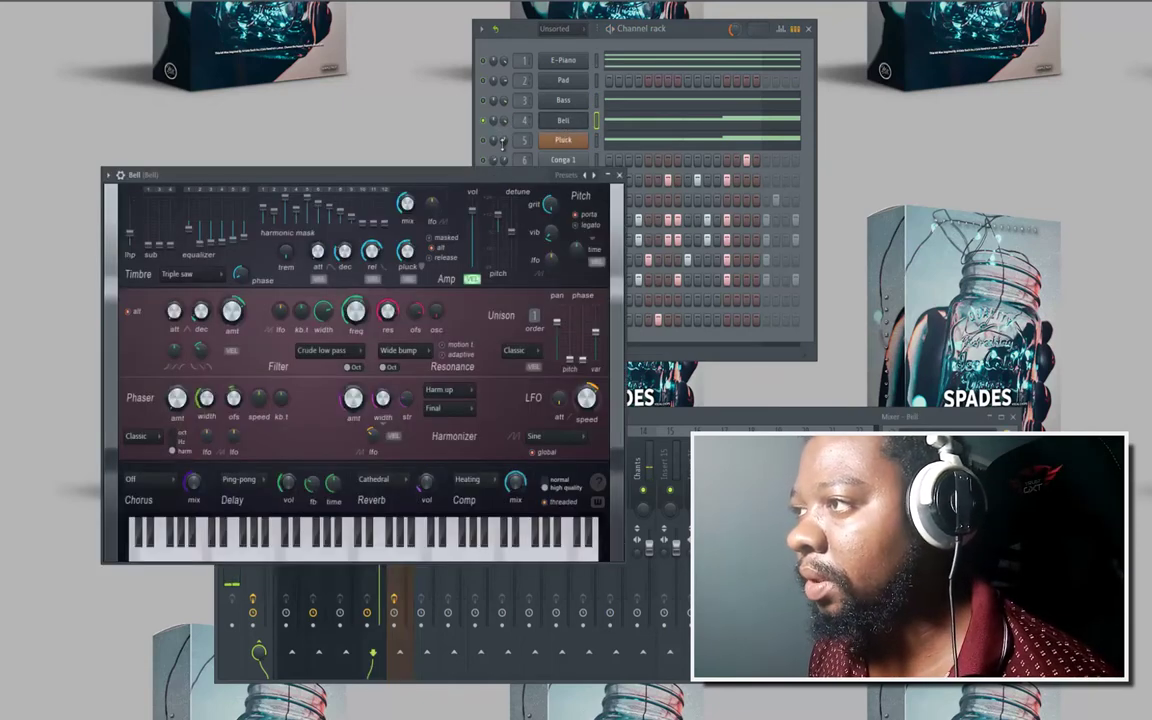
left_click(121, 176)
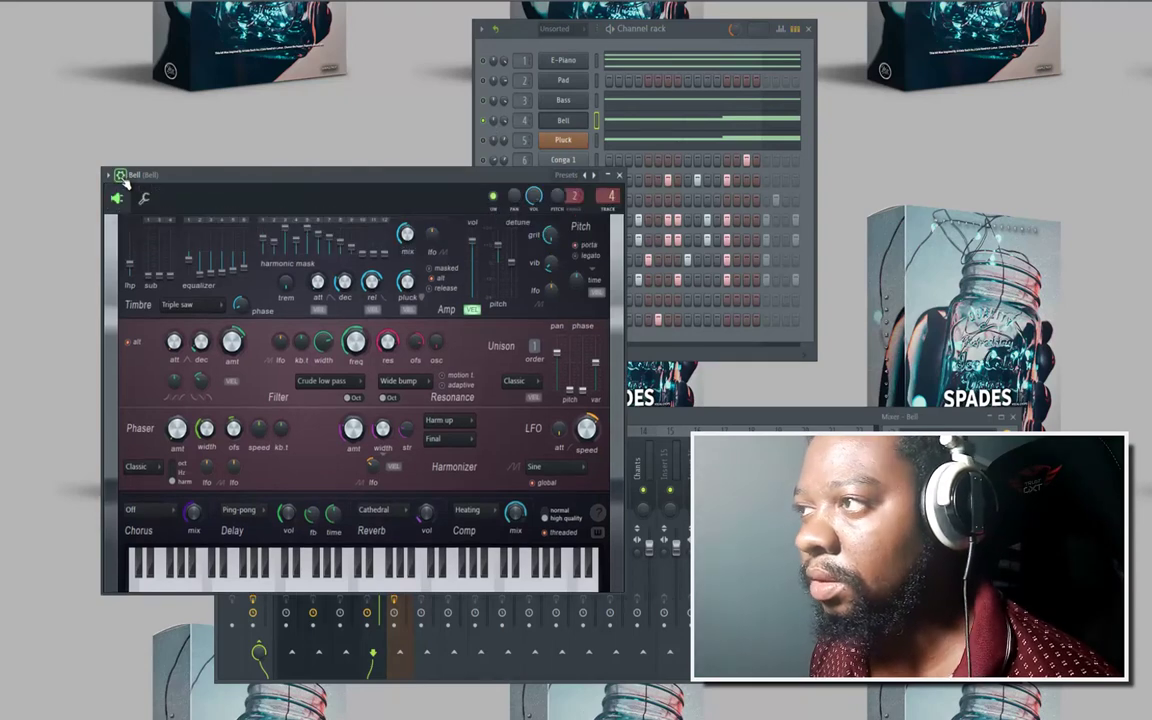
left_click(619, 176)
left_click(577, 120)
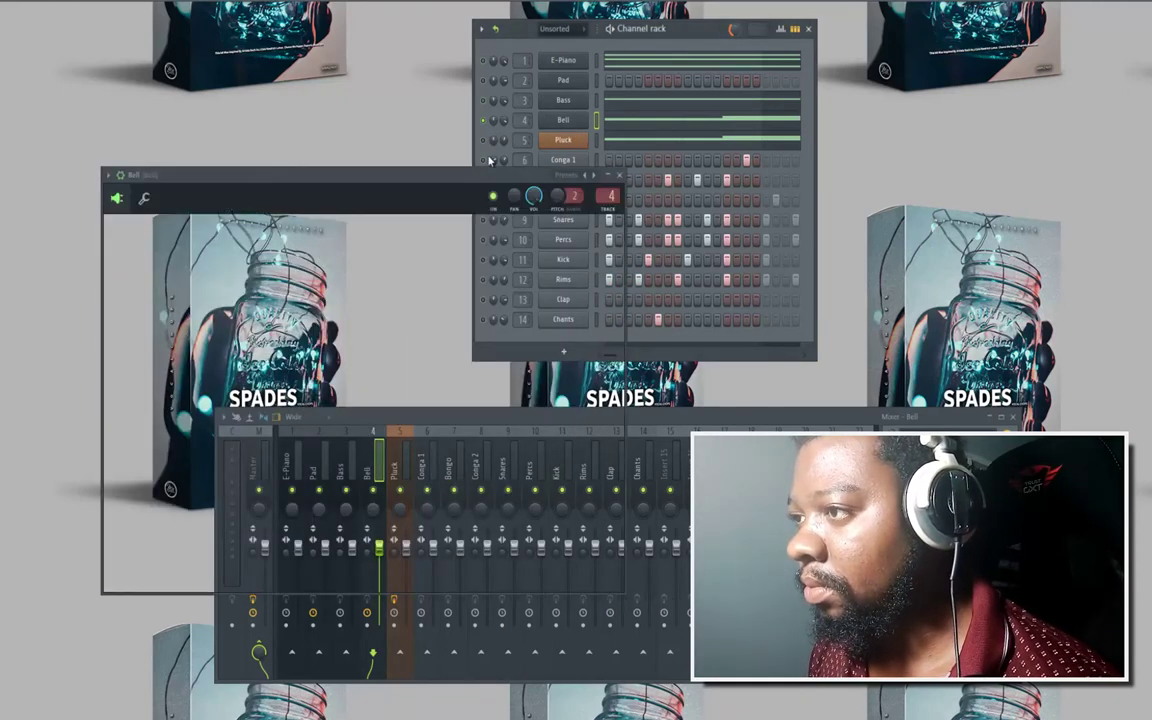
left_click_drag(477, 175, 1005, 228)
left_click_drag(720, 258, 263, 228)
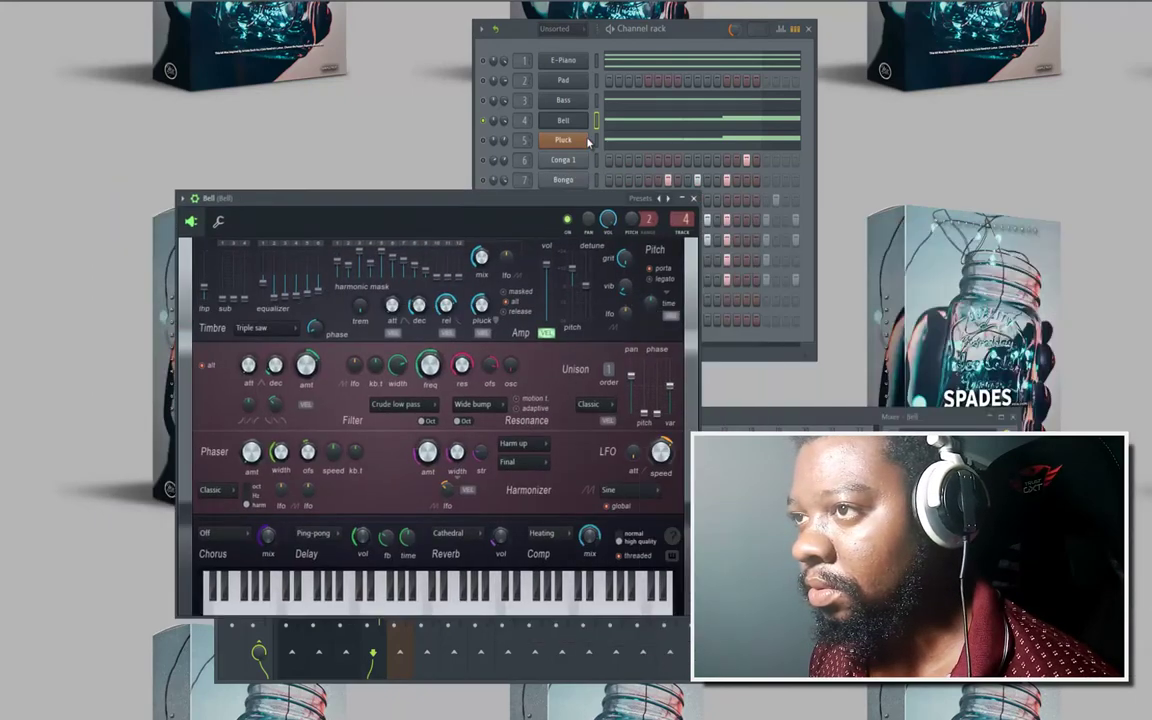
left_click(219, 224)
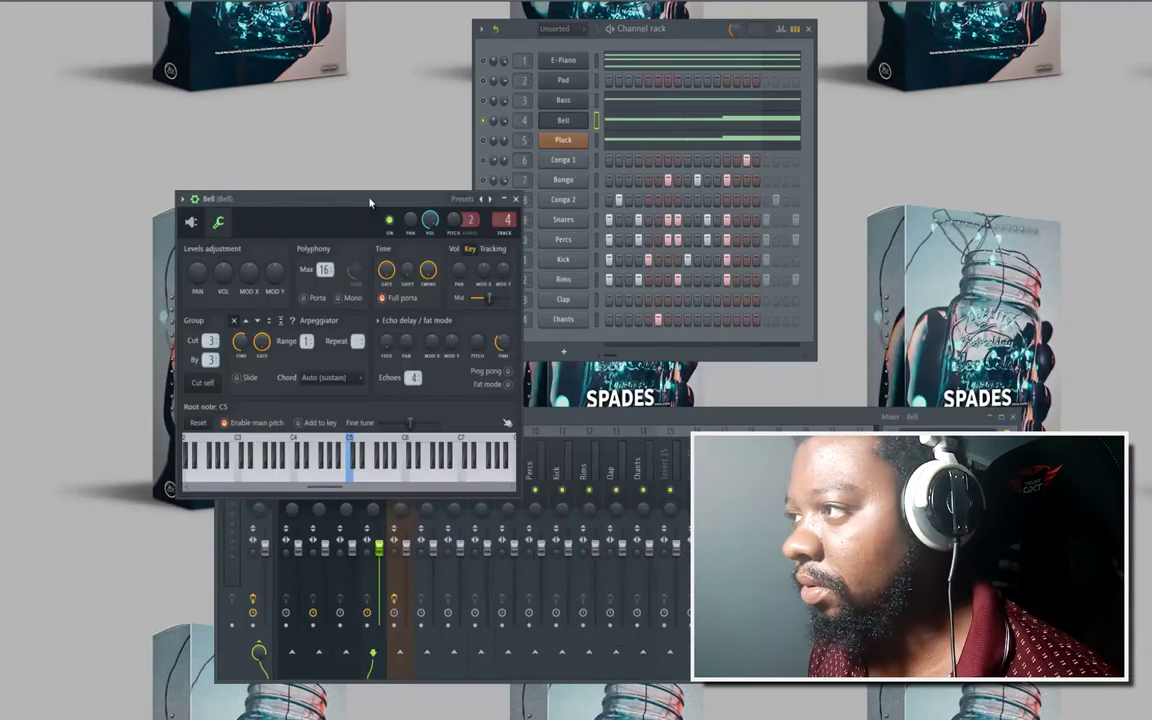
left_click_drag(370, 203, 615, 145)
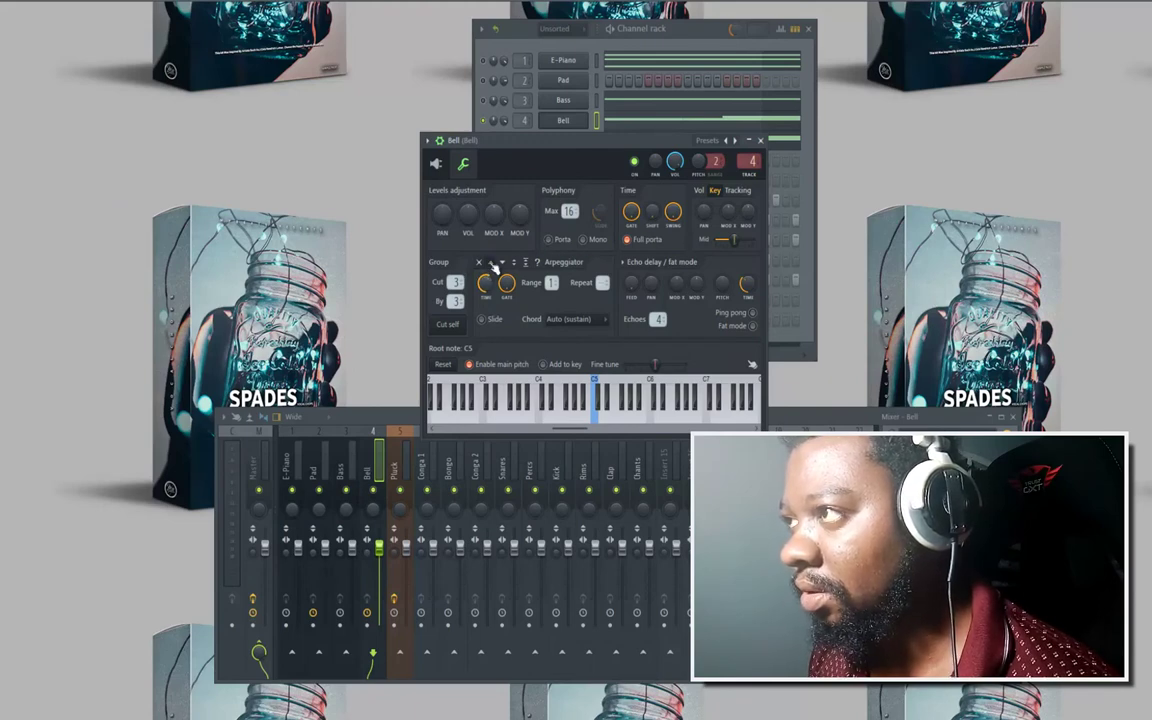
Turn on the Bell's upward arpeggiator with a range of 3, audition it and close the instrument.
left_click(491, 263)
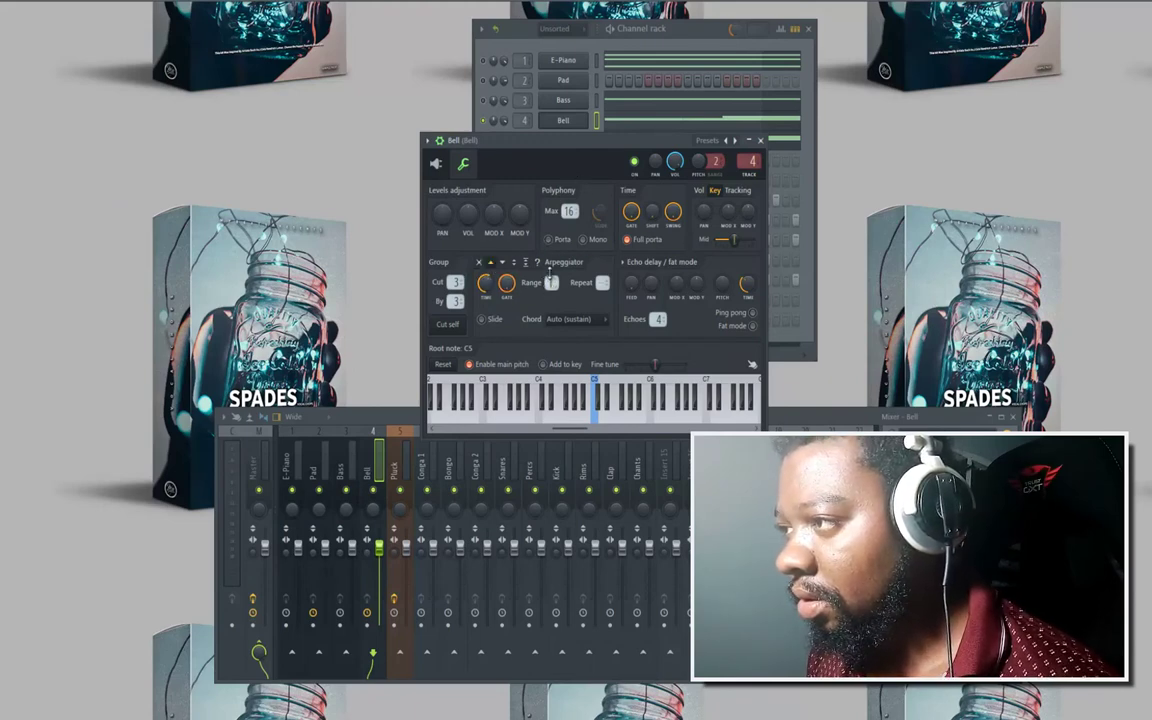
scroll(549, 274, "down", 1)
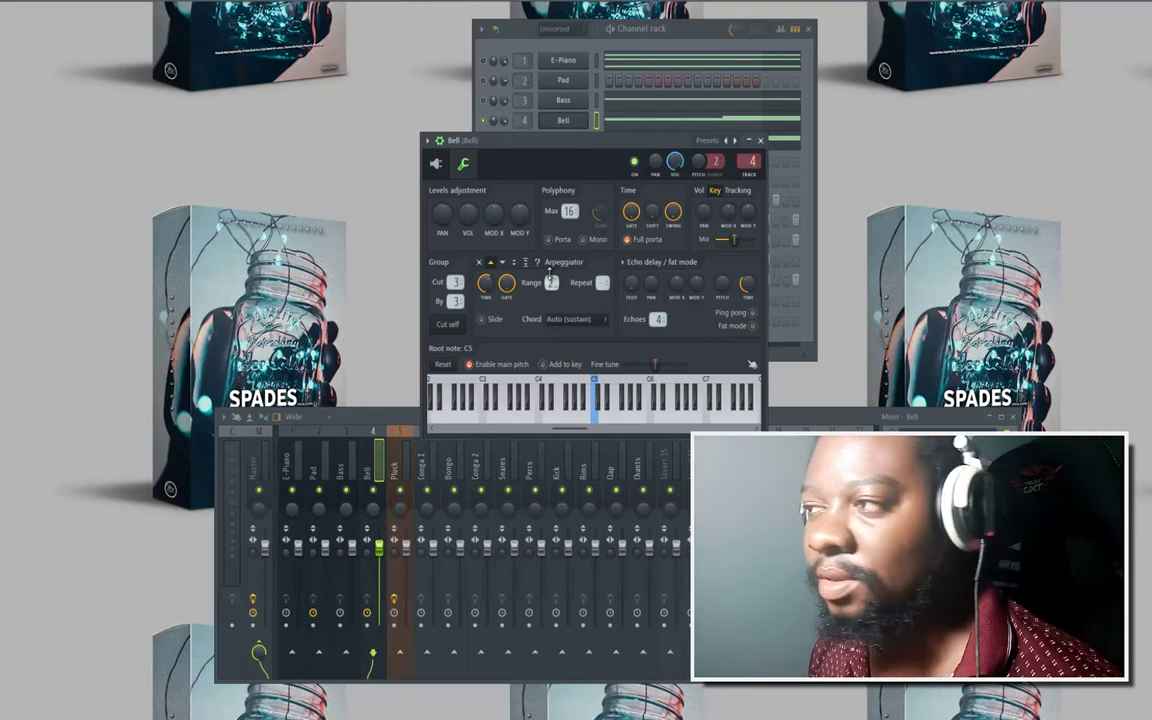
key("space")
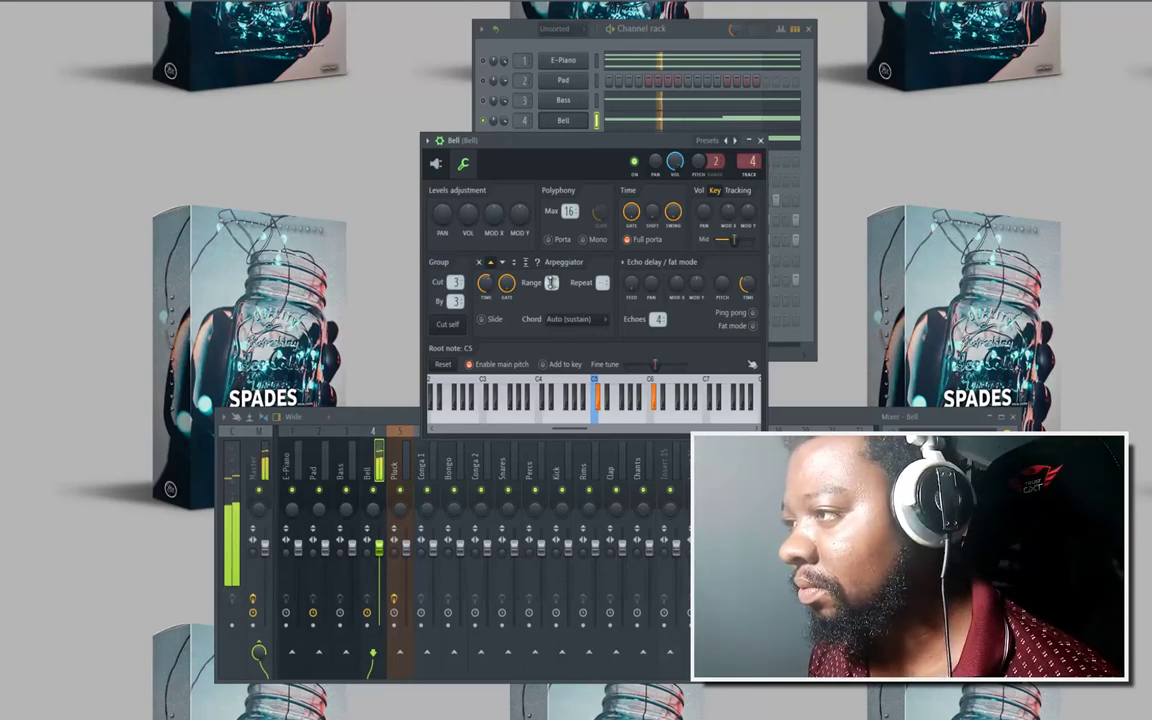
key("space")
scroll(550, 278, "up", 1)
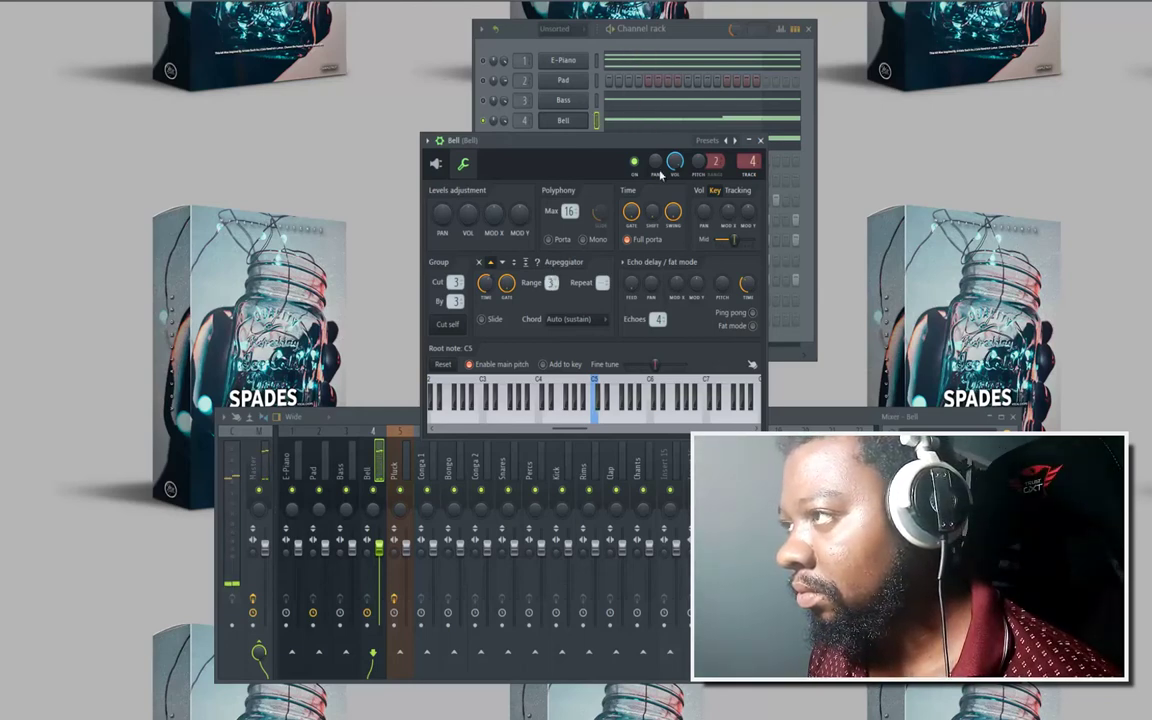
key("space")
key("space")
left_click(761, 141)
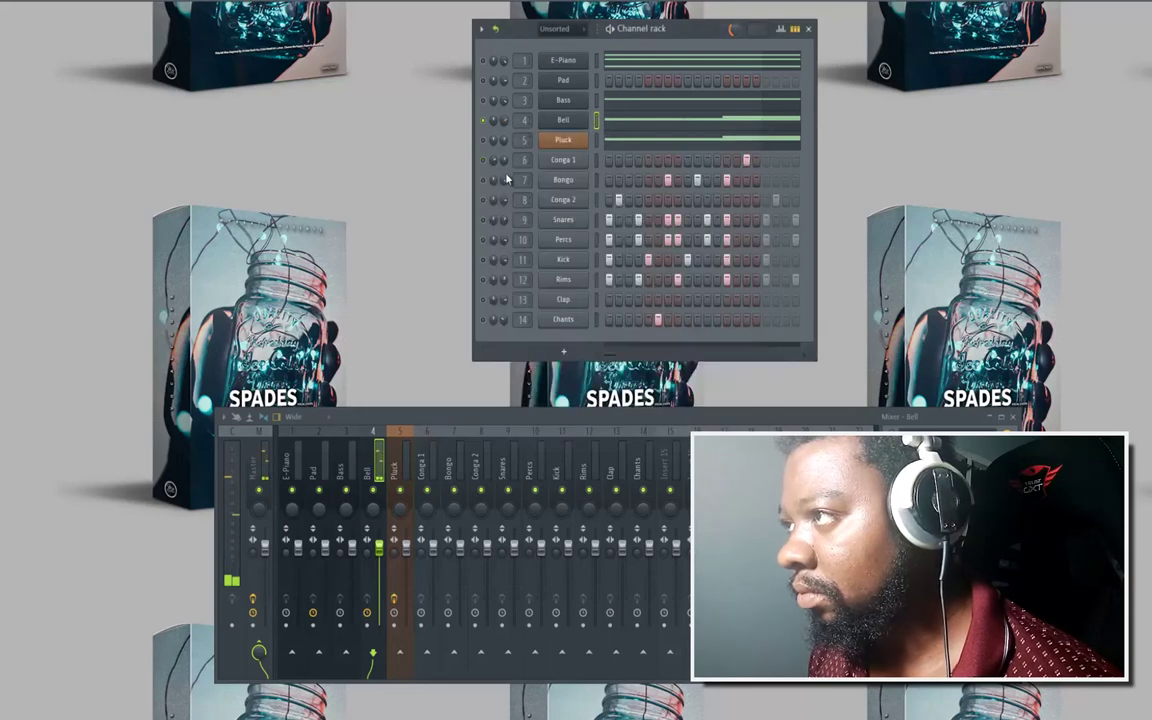
Audition the Bell, insert Gross Beat on its mixer track and load the Momentary preset.
key("space")
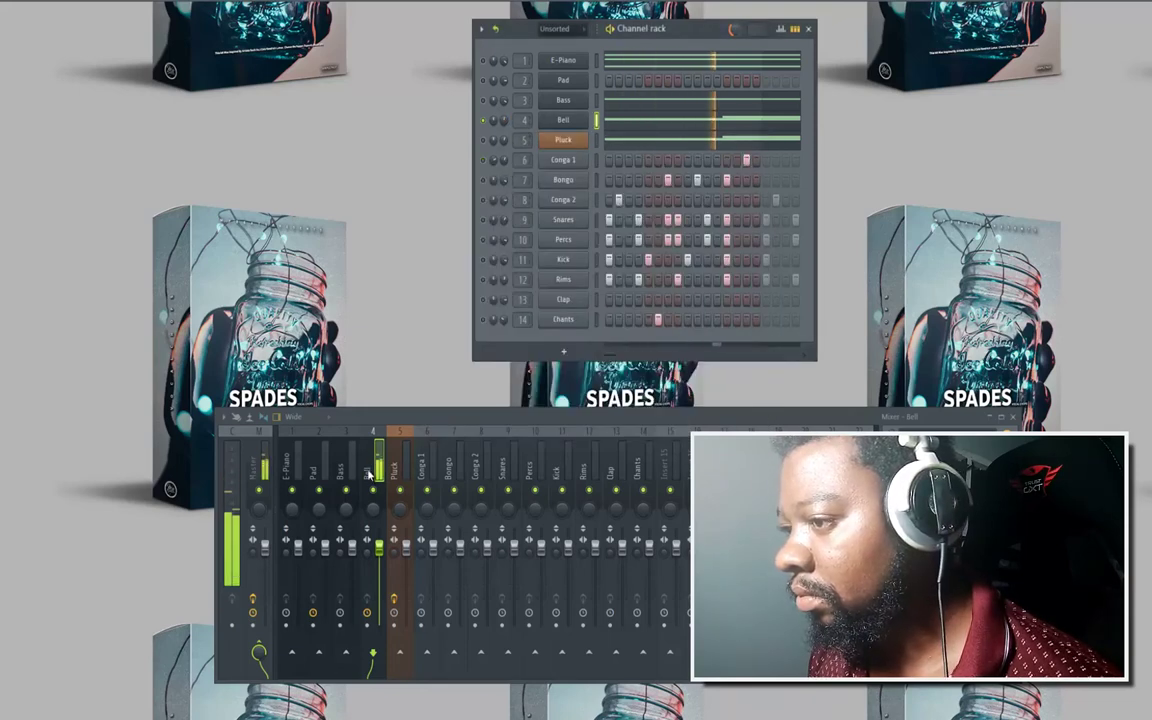
key("space")
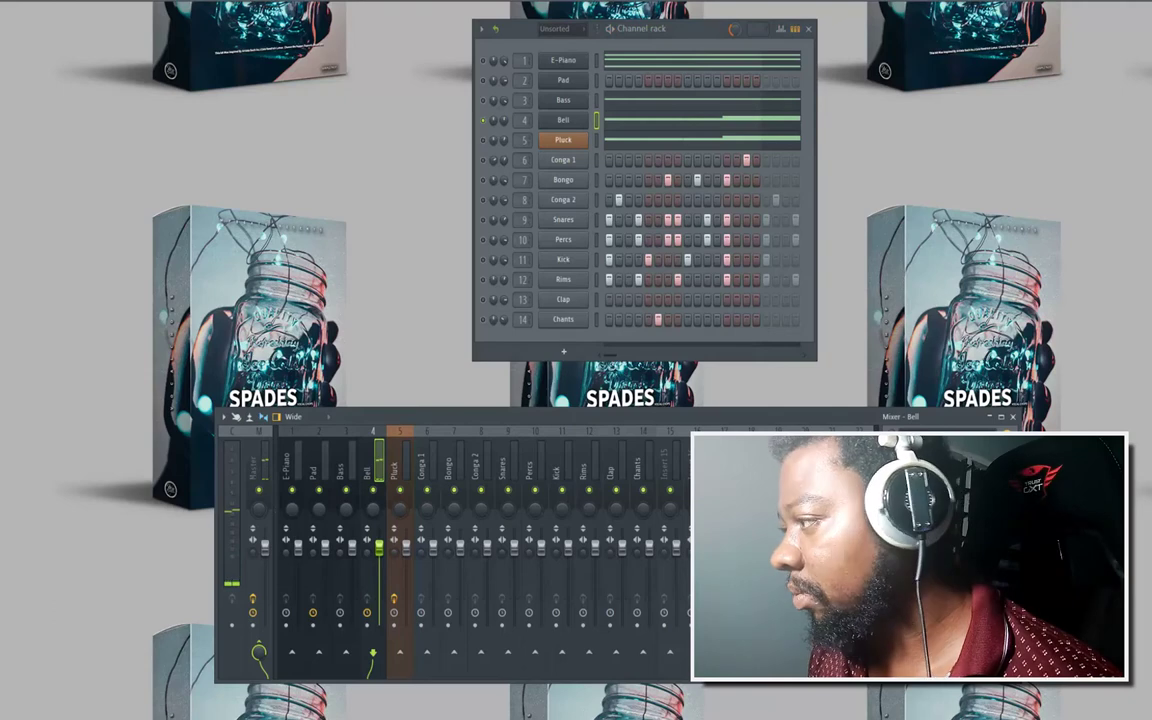
left_click(888, 466)
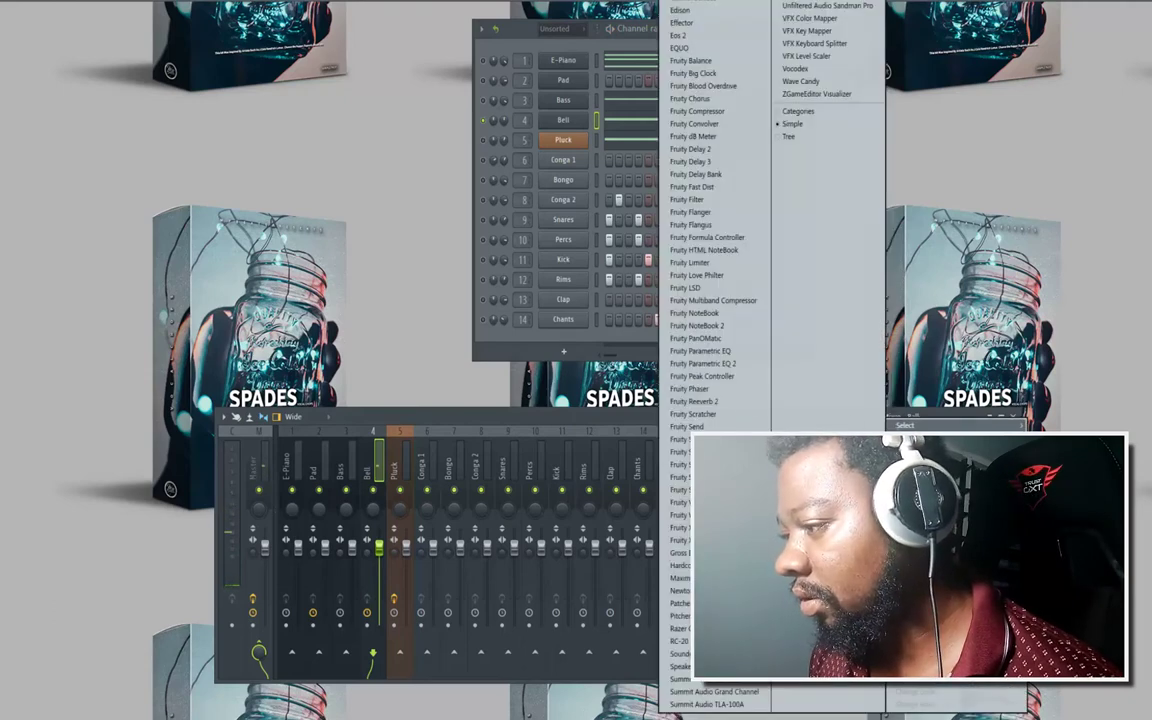
left_click(688, 552)
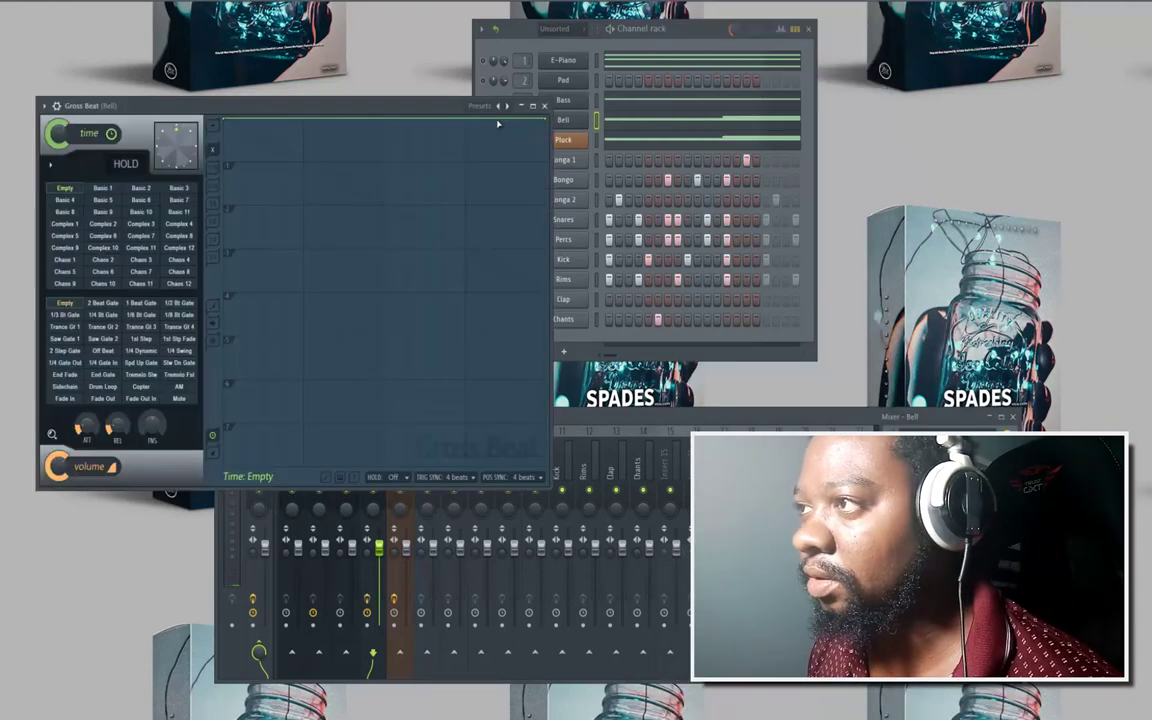
left_click(510, 108)
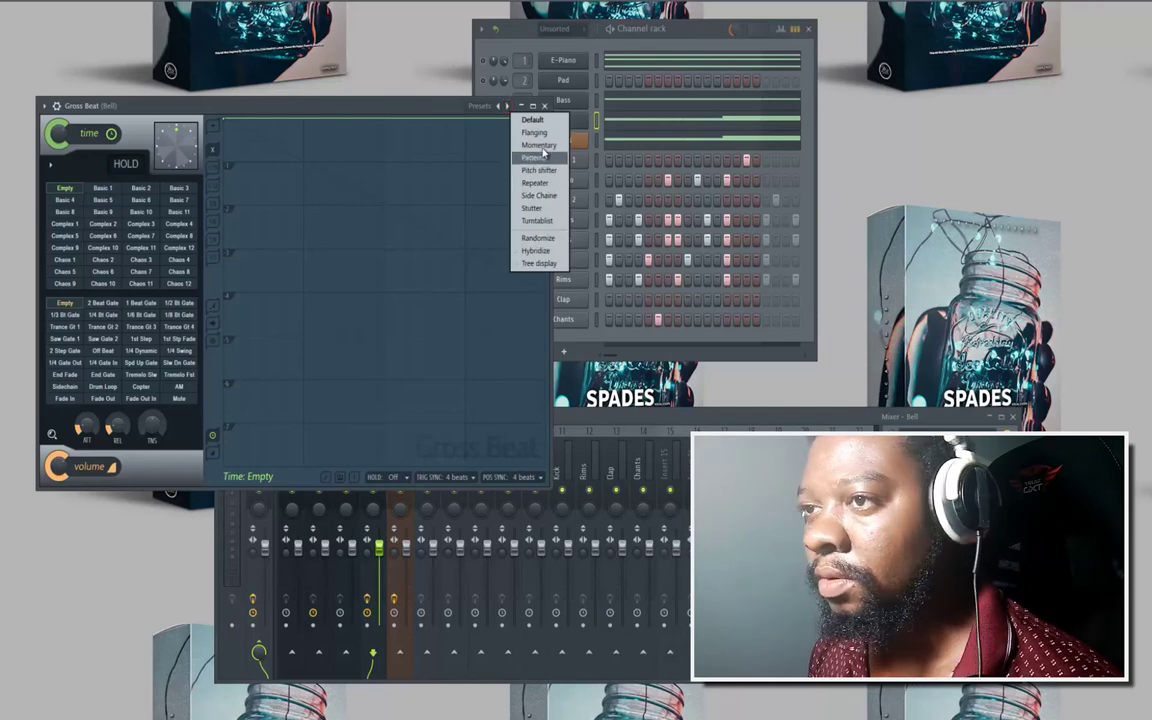
left_click(538, 145)
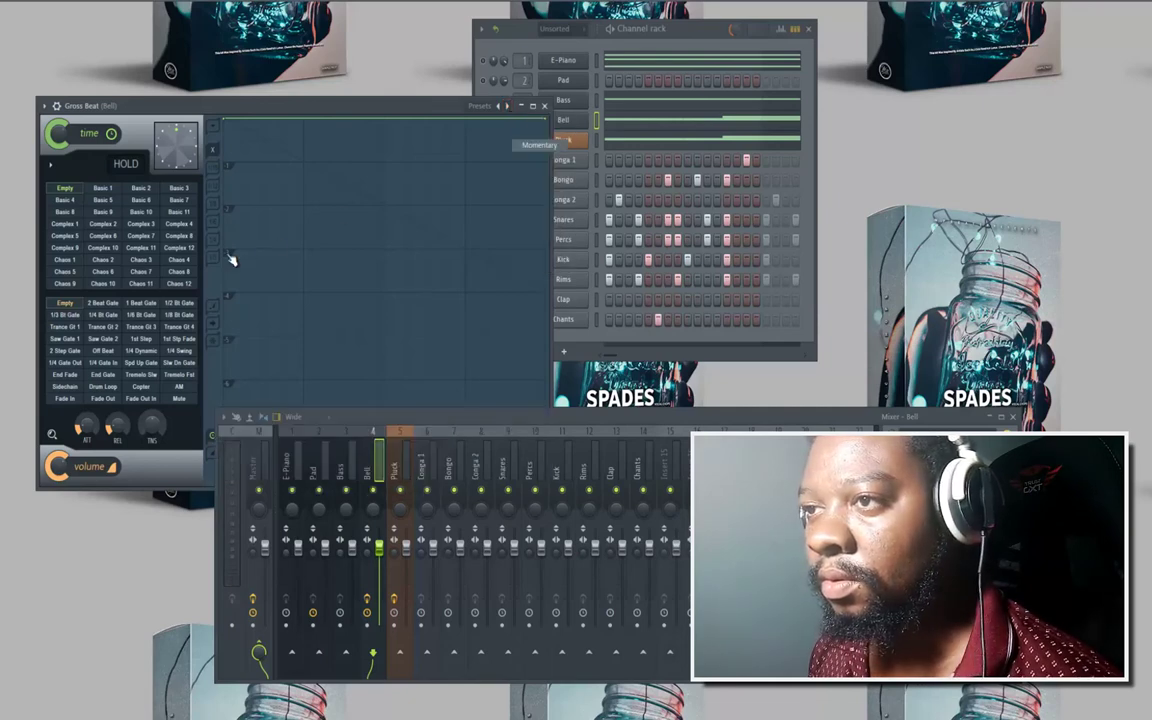
left_click(544, 106)
Unsolo the Bell channel, close the mixer and play the full beat.
right_click(490, 127)
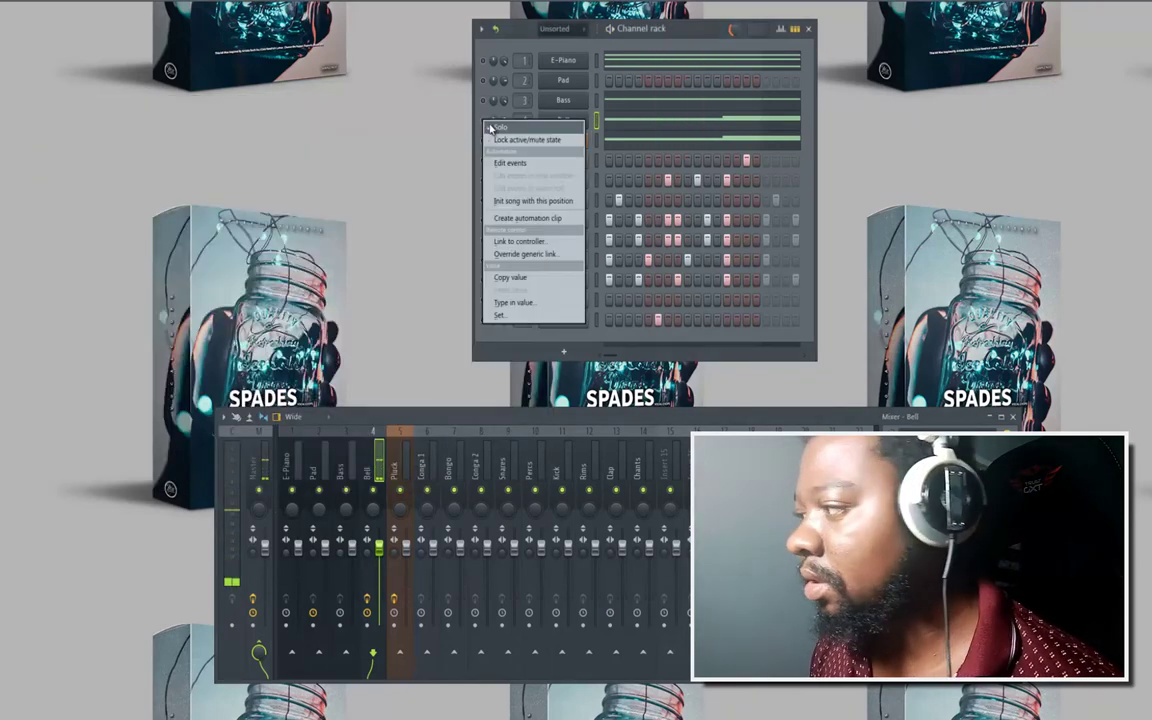
left_click(491, 128)
left_click(1013, 417)
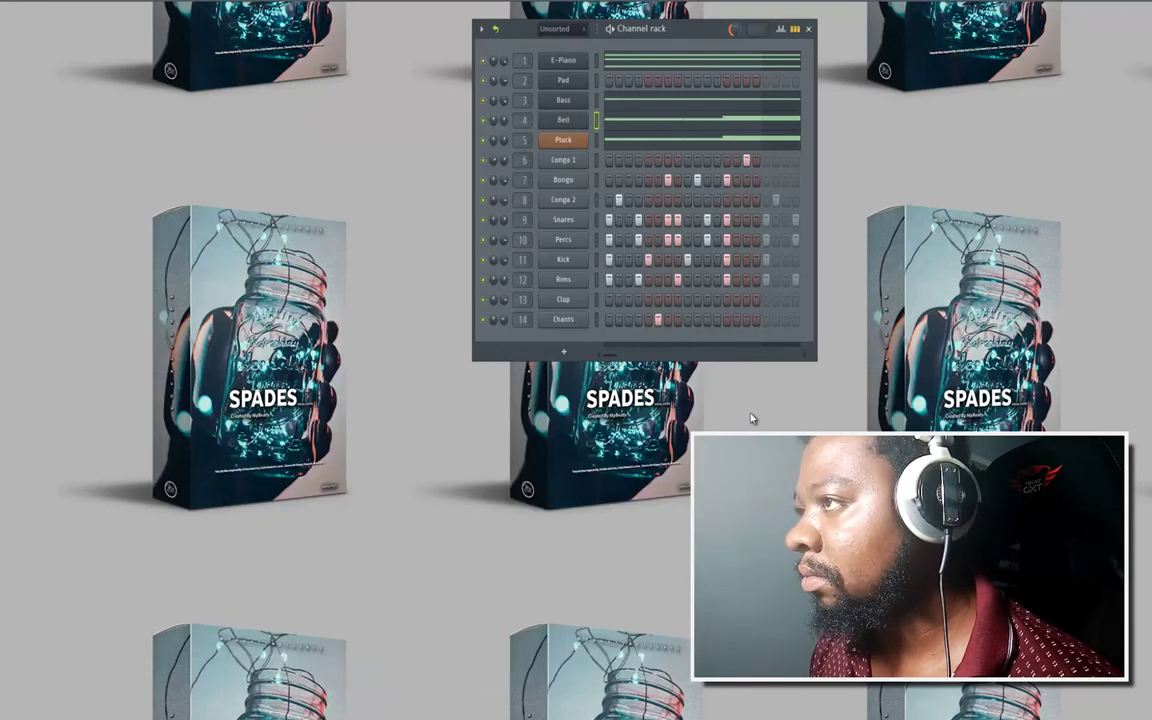
key("space")
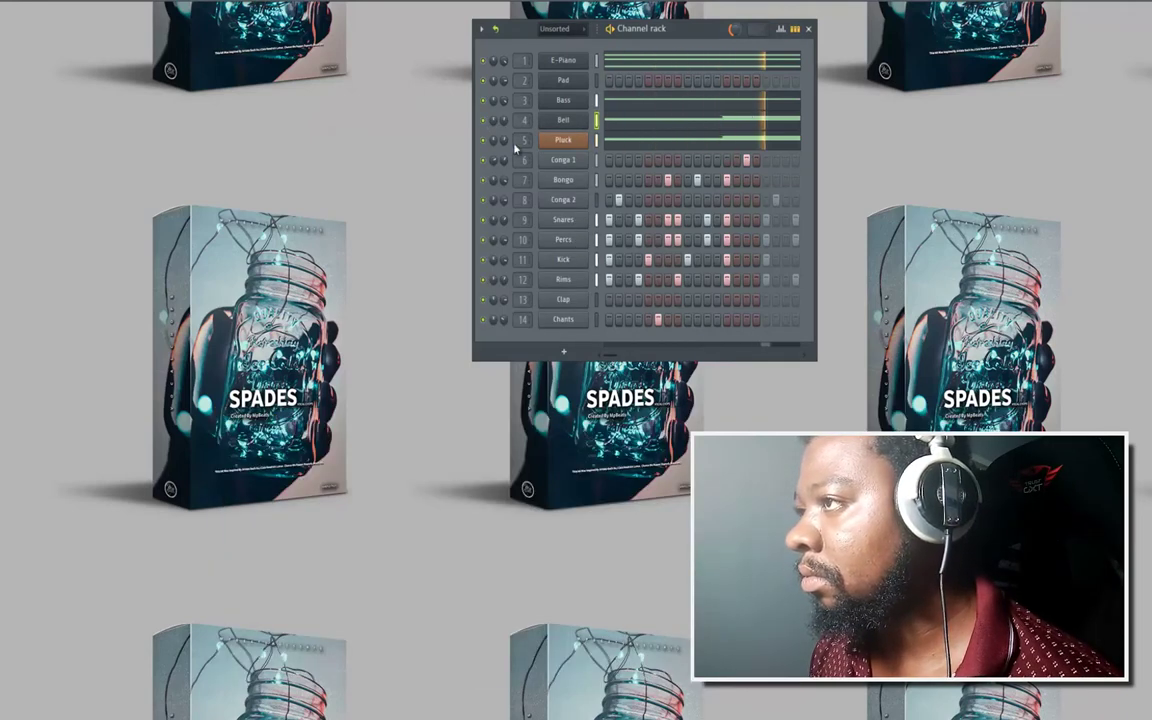
key("space")
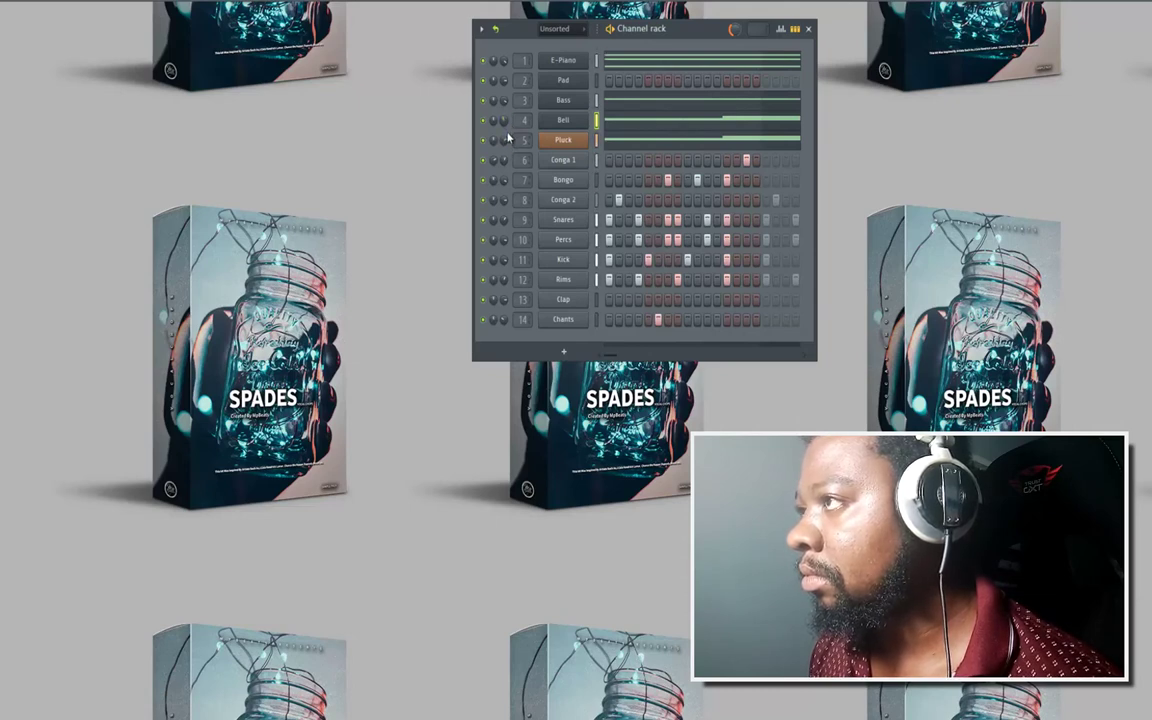
Copy the E-Piano notes into the Pad channel.
right_click(575, 62)
left_click(724, 74)
right_click(570, 82)
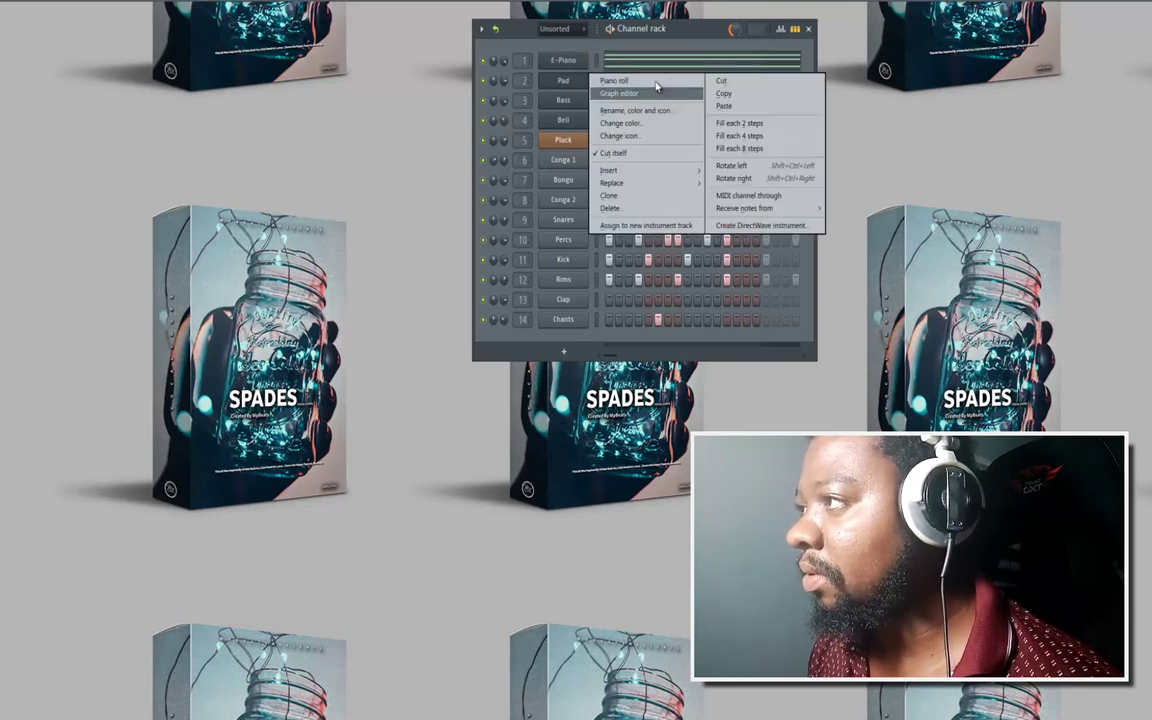
left_click(650, 100)
Solo the Pad channel and play it.
right_click(484, 82)
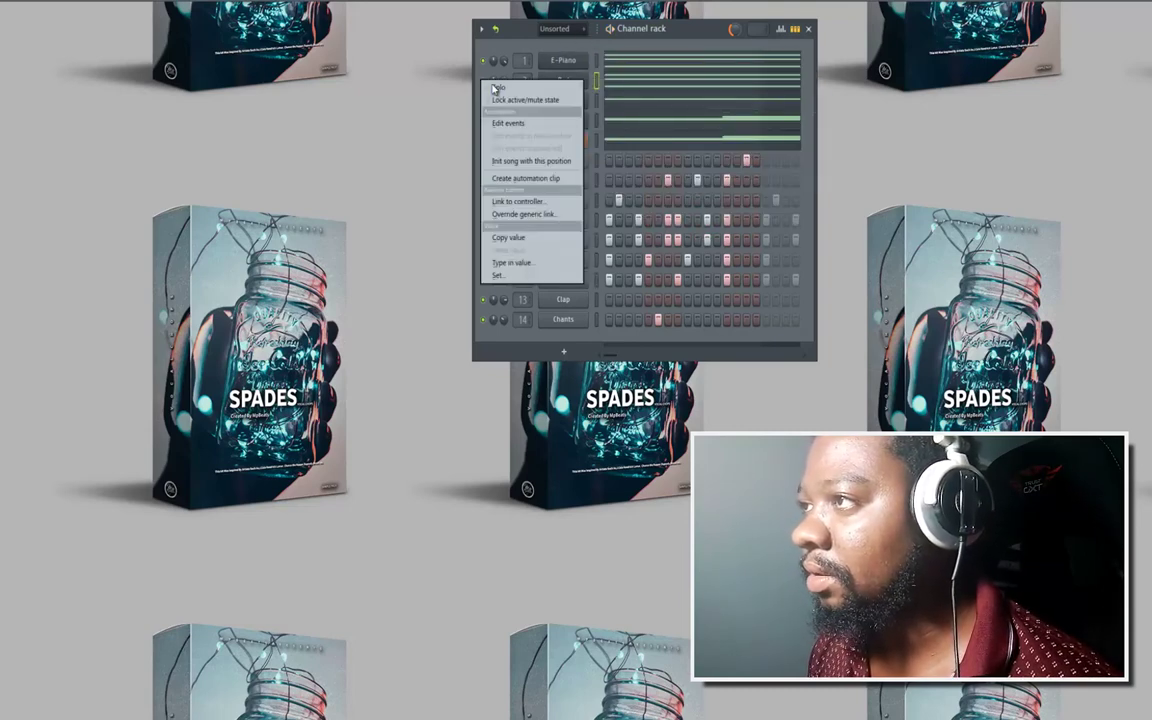
left_click(499, 89)
key("space")
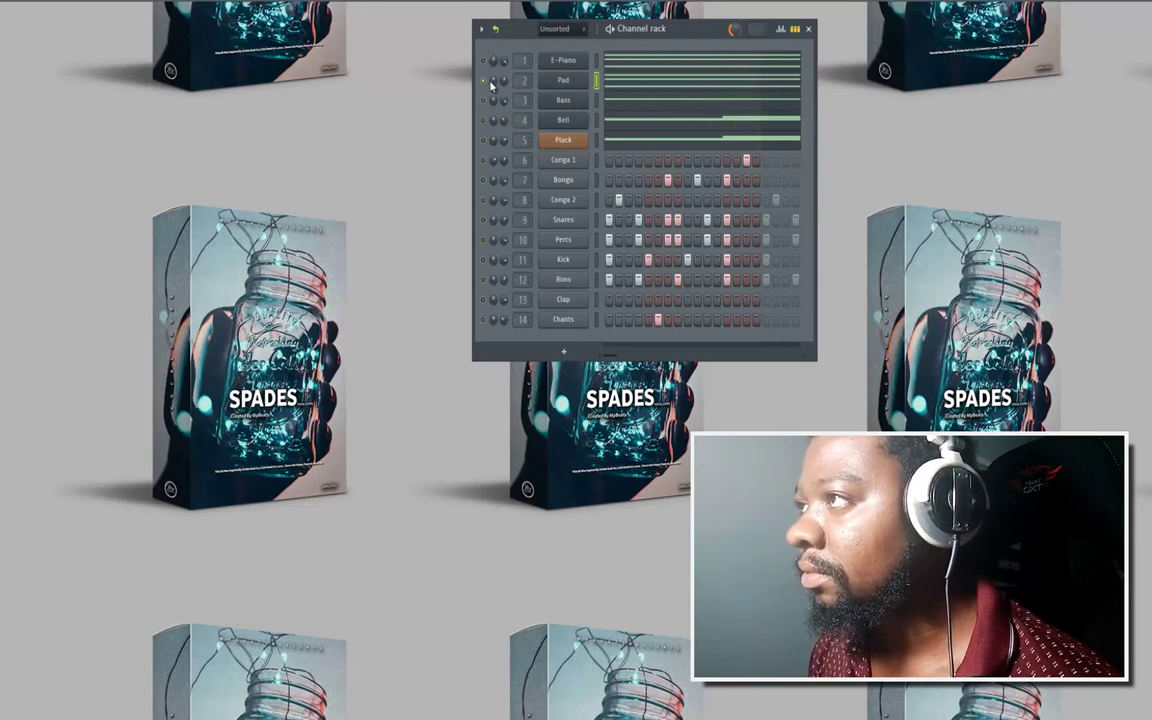
Unsolo the Pad channel and place Pattern 1 at the start of Track 2, beneath the shaker loop.
right_click(486, 84)
left_click(499, 86)
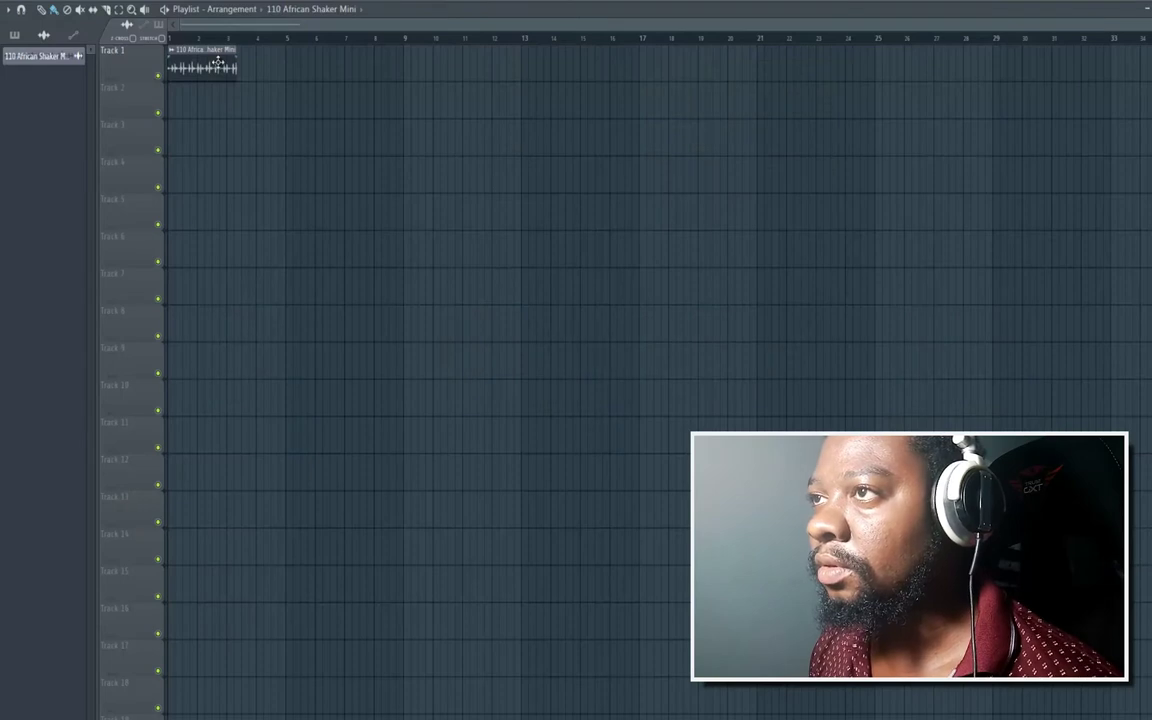
left_click(312, 12)
right_click(313, 12)
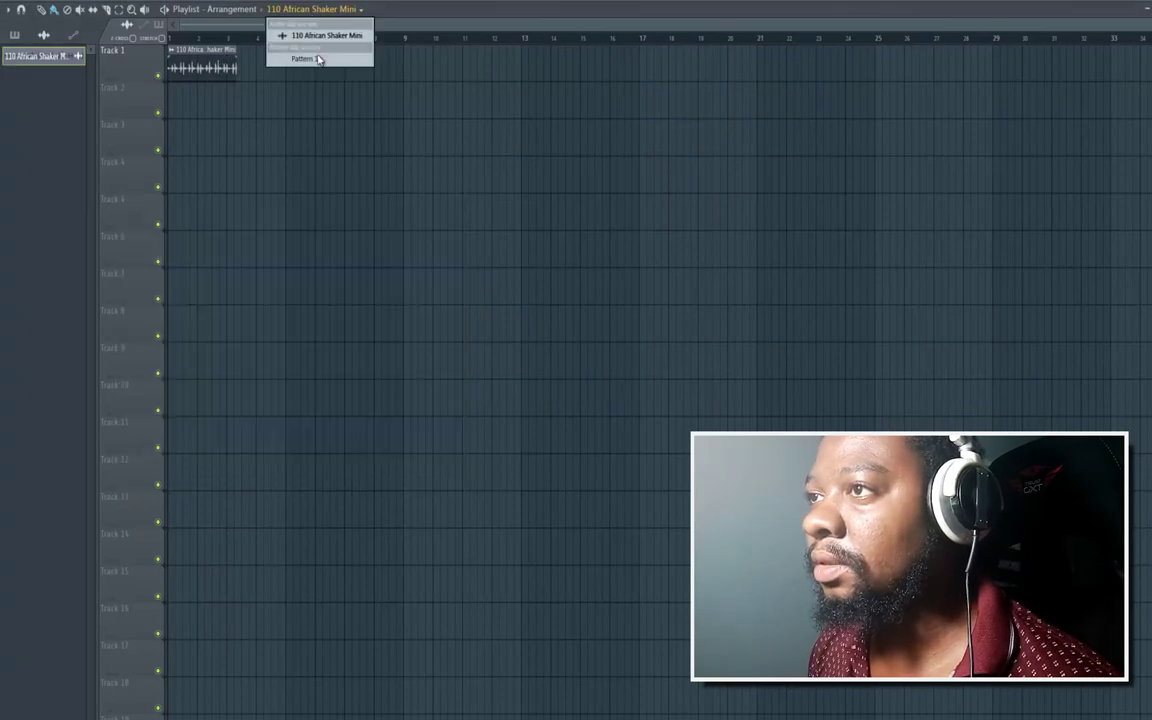
left_click(318, 58)
left_click_drag(317, 100, 178, 103)
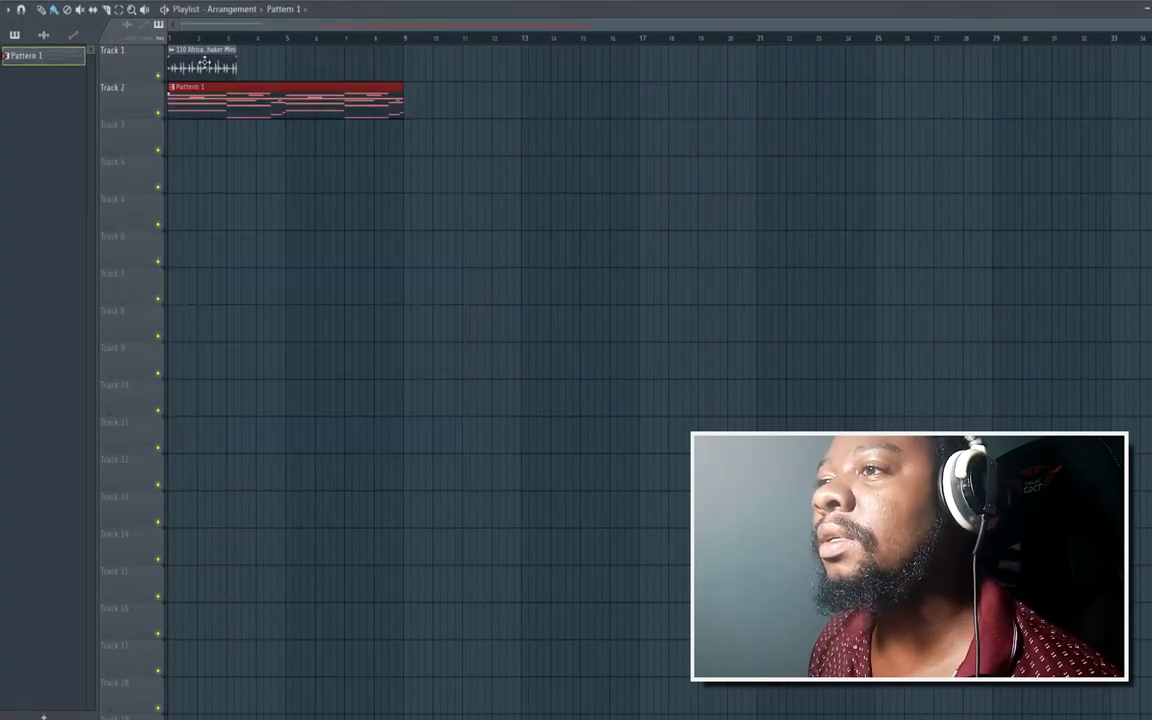
Try time-stretching the 110 African Shaker Mini loop to four bars.
left_click(204, 62)
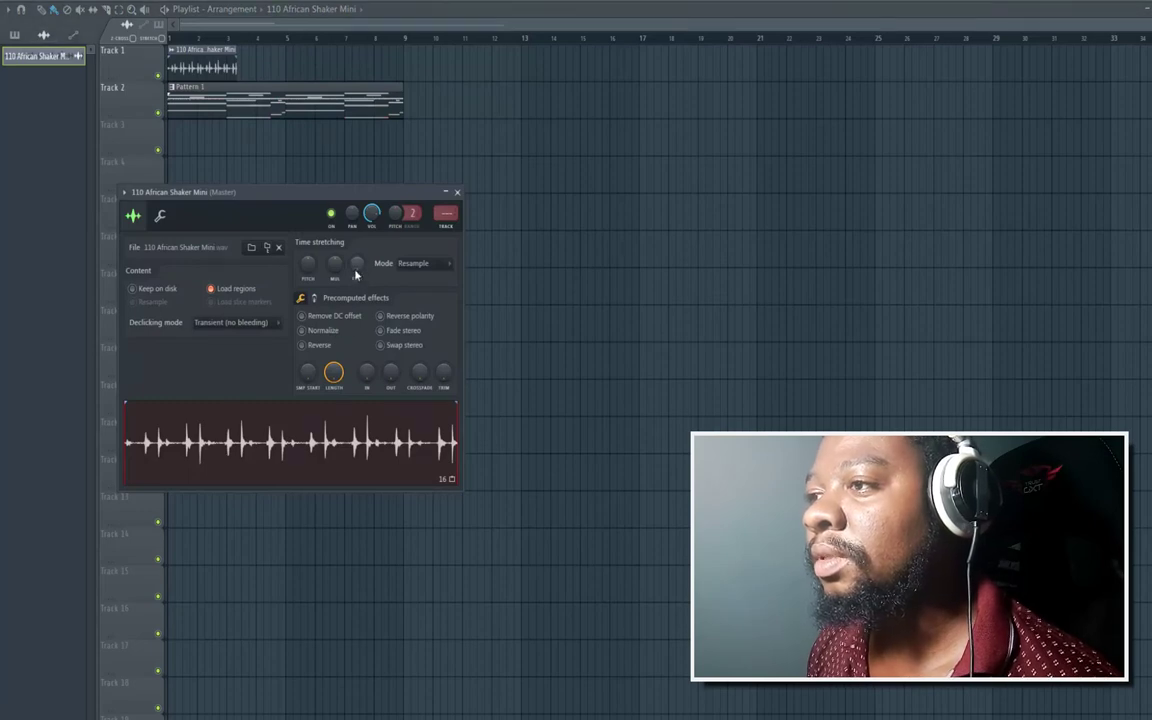
right_click(357, 269)
left_click(359, 266)
left_click_drag(357, 264, 336, 180)
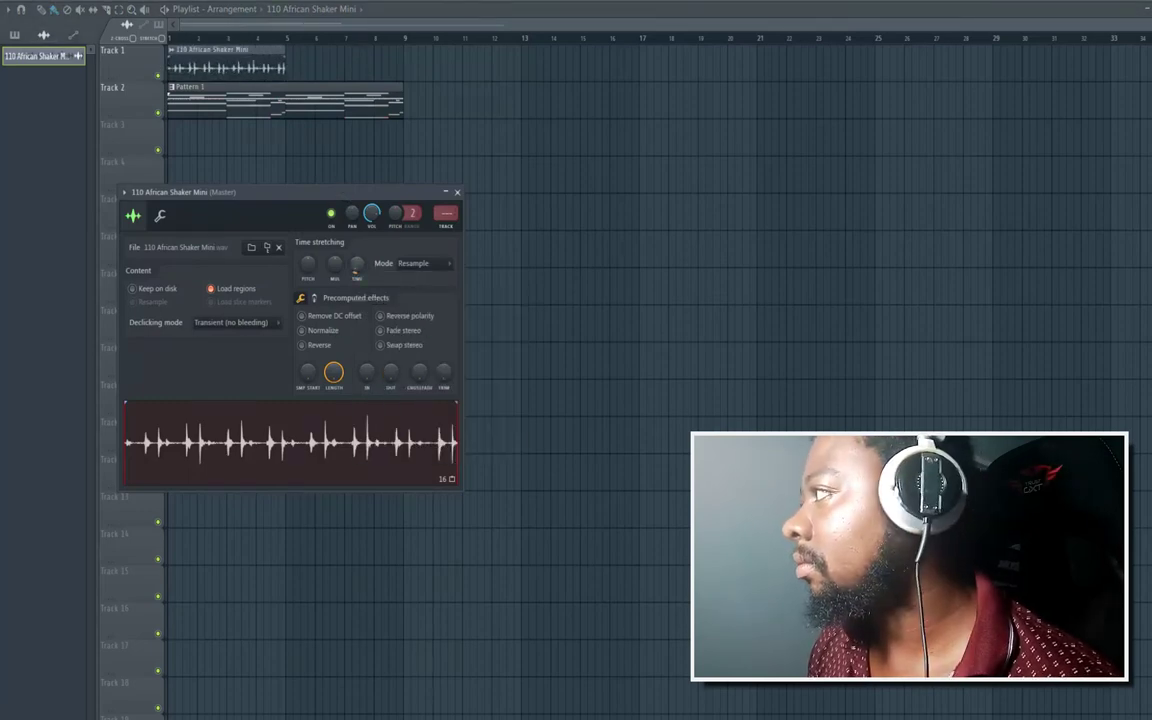
Show all channels in the Channel rack, including the shaker loop, and close the loop's settings.
key("F5")
key("F5")
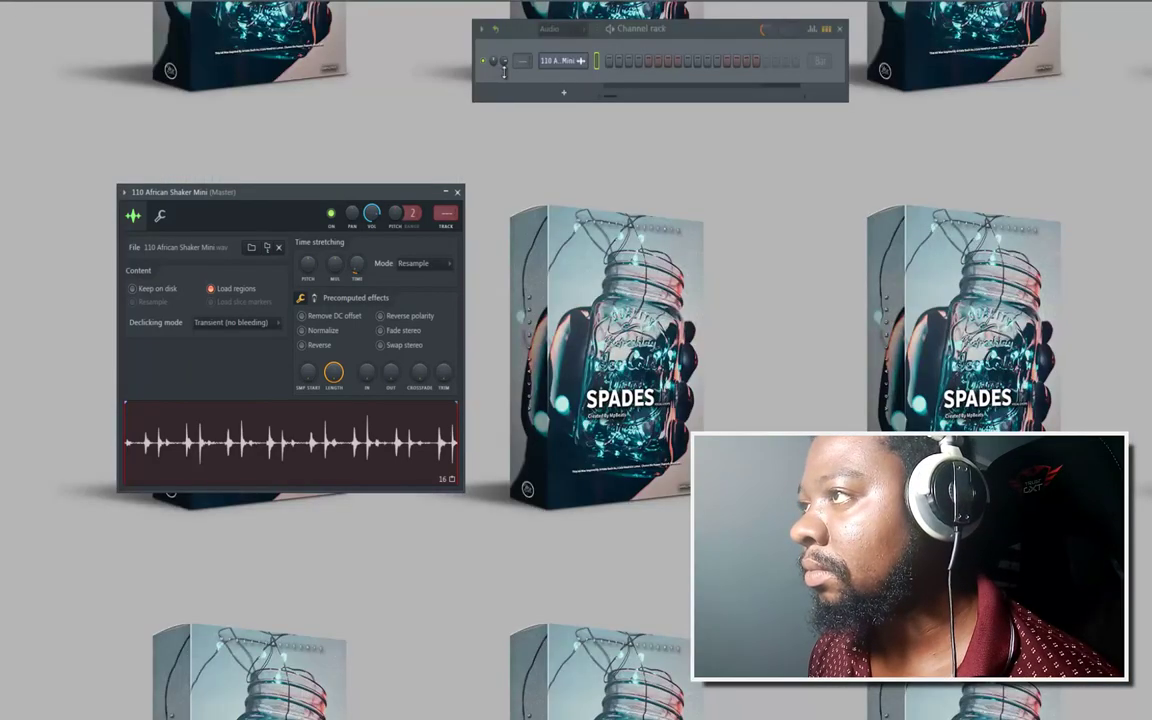
left_click(562, 31)
left_click(557, 45)
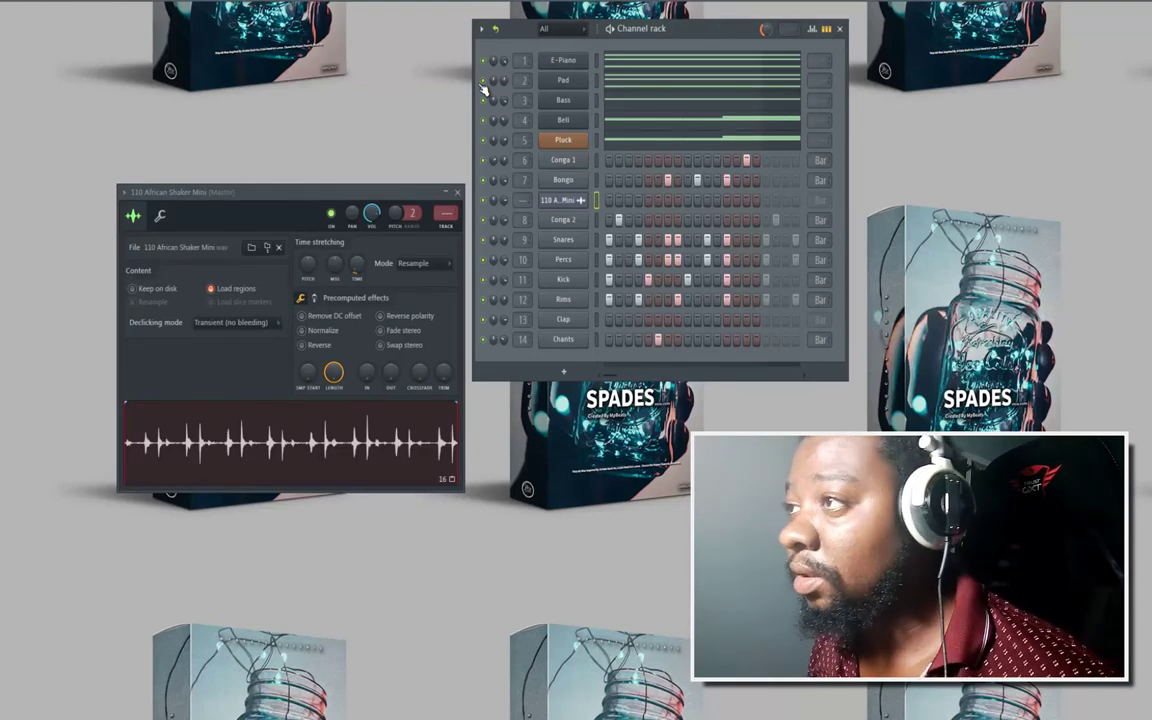
left_click(457, 192)
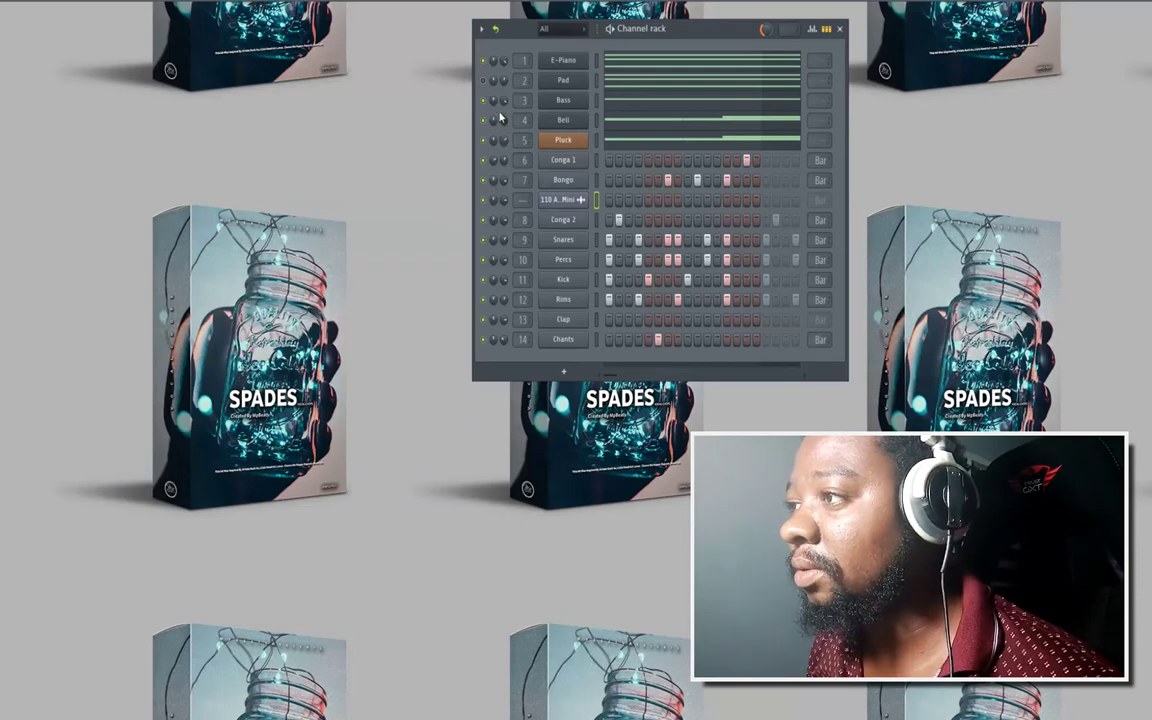
Play the pattern, switch to song mode and play it together with the shaker loop.
key("space")
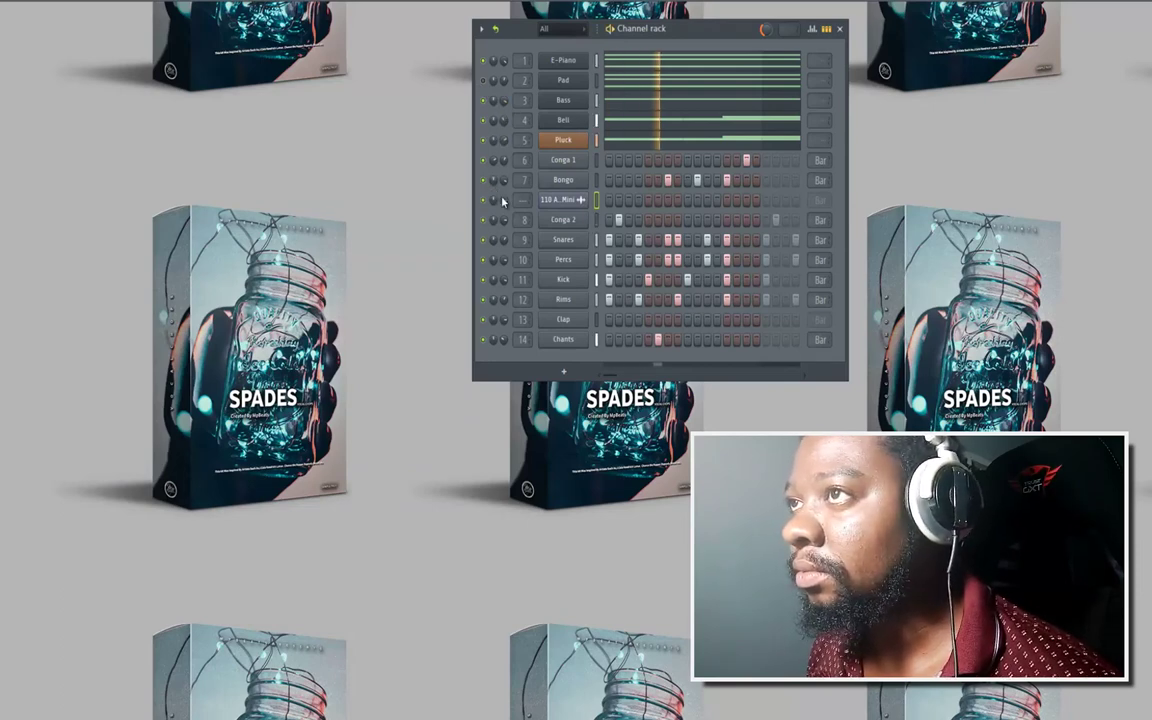
key("space")
key("space")
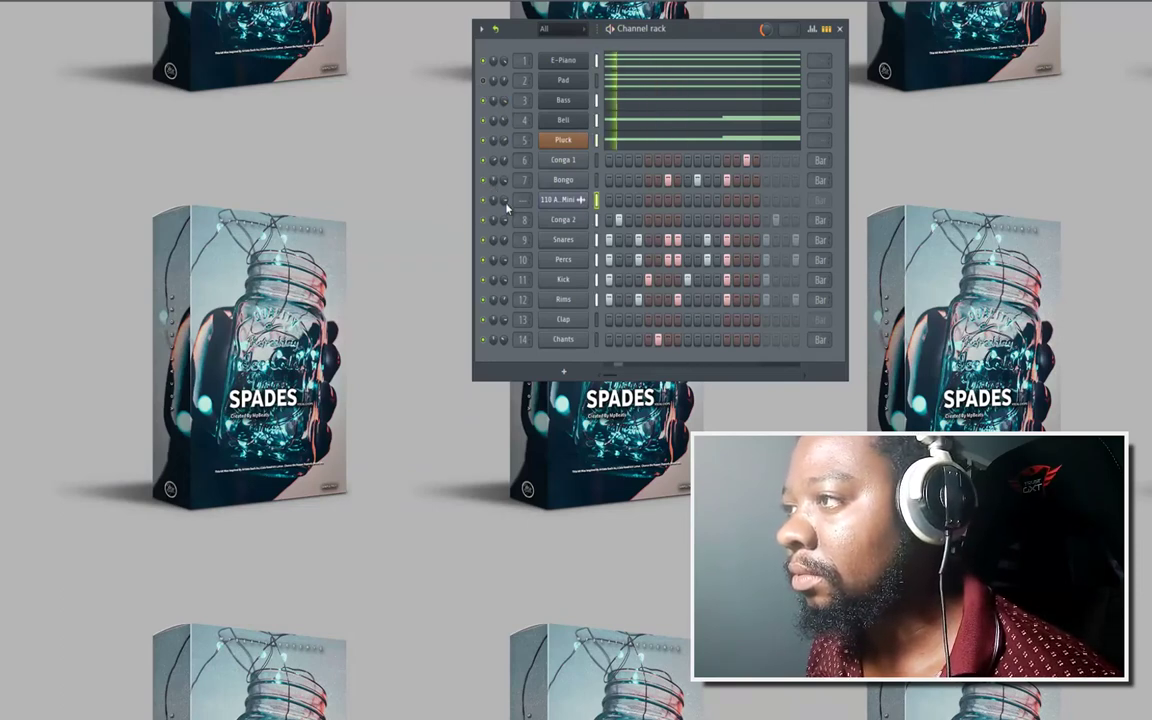
key("space")
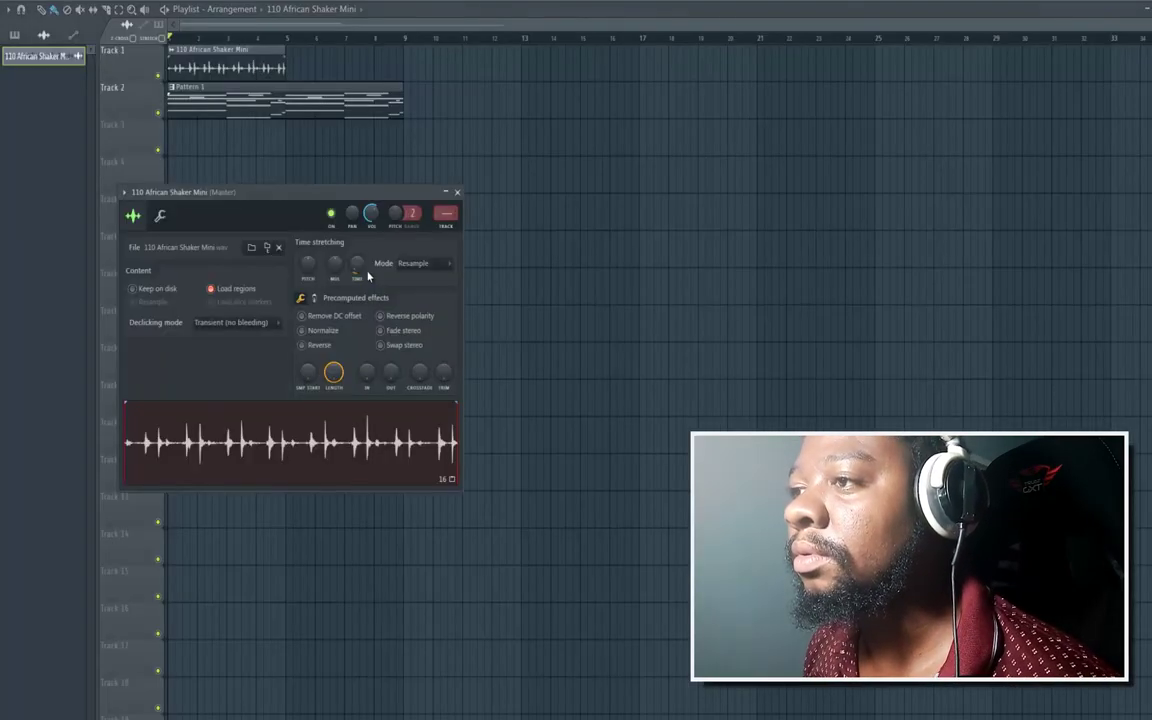
Restretch the shaker loop to two bars and repeat it along Track 1 up to bar 9.
right_click(365, 268)
left_click(374, 274)
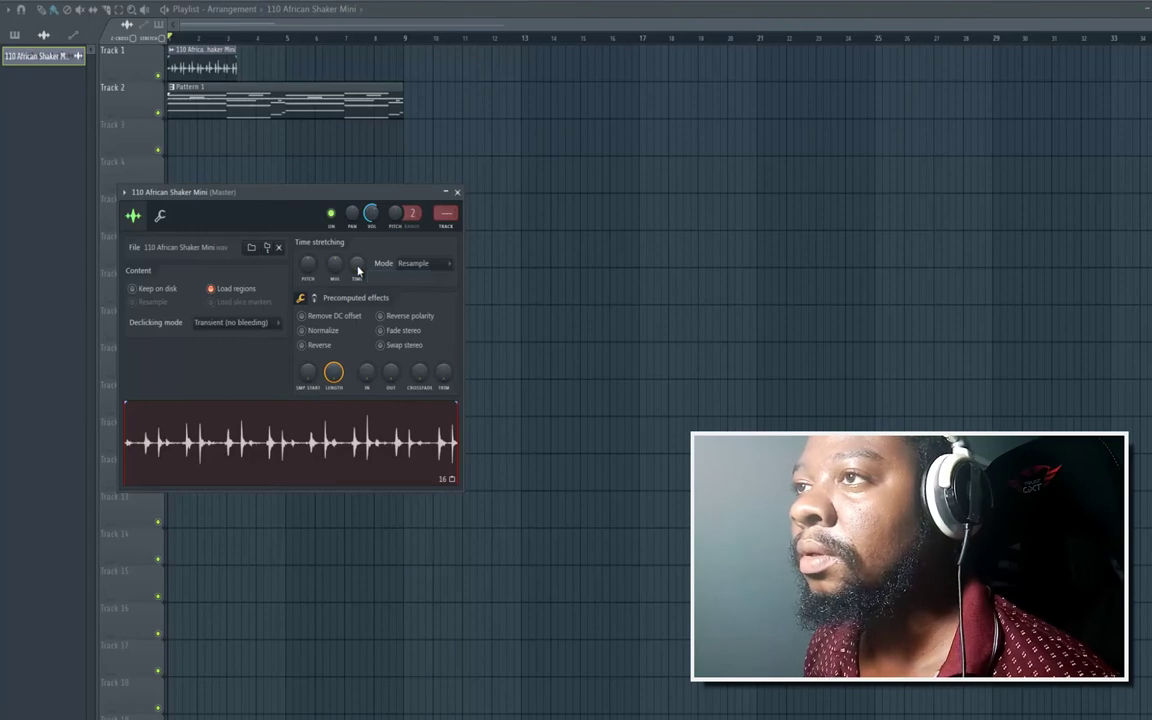
left_click_drag(350, 253, 336, 231)
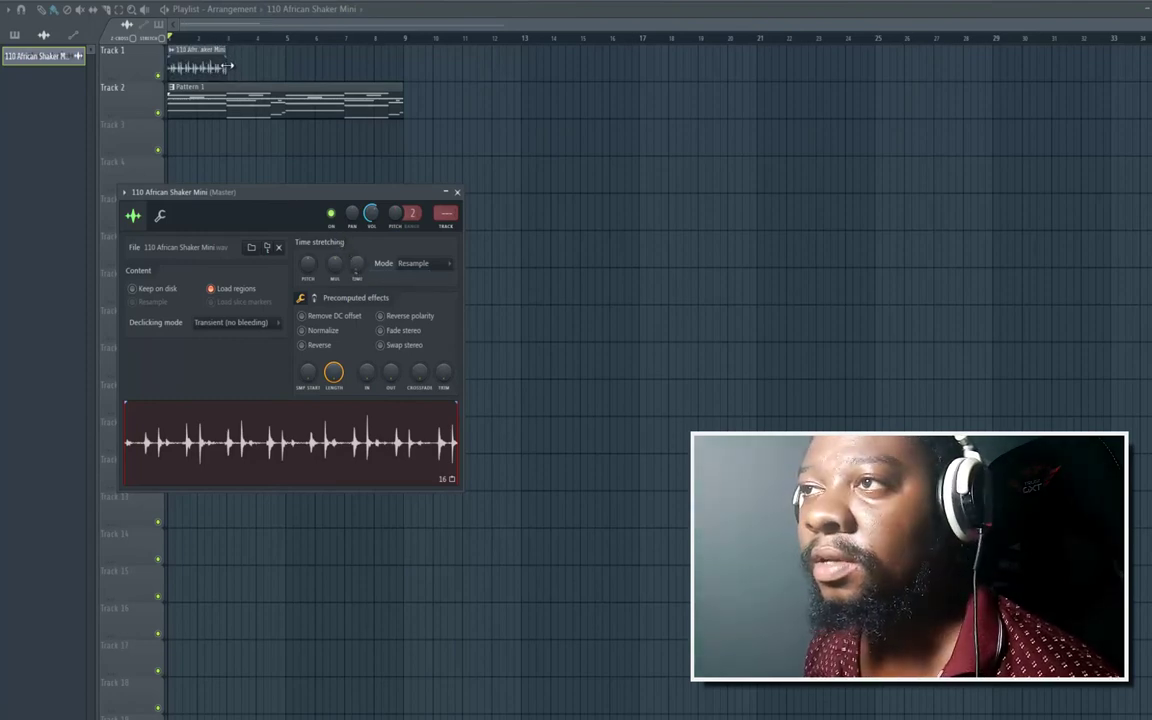
left_click(232, 67)
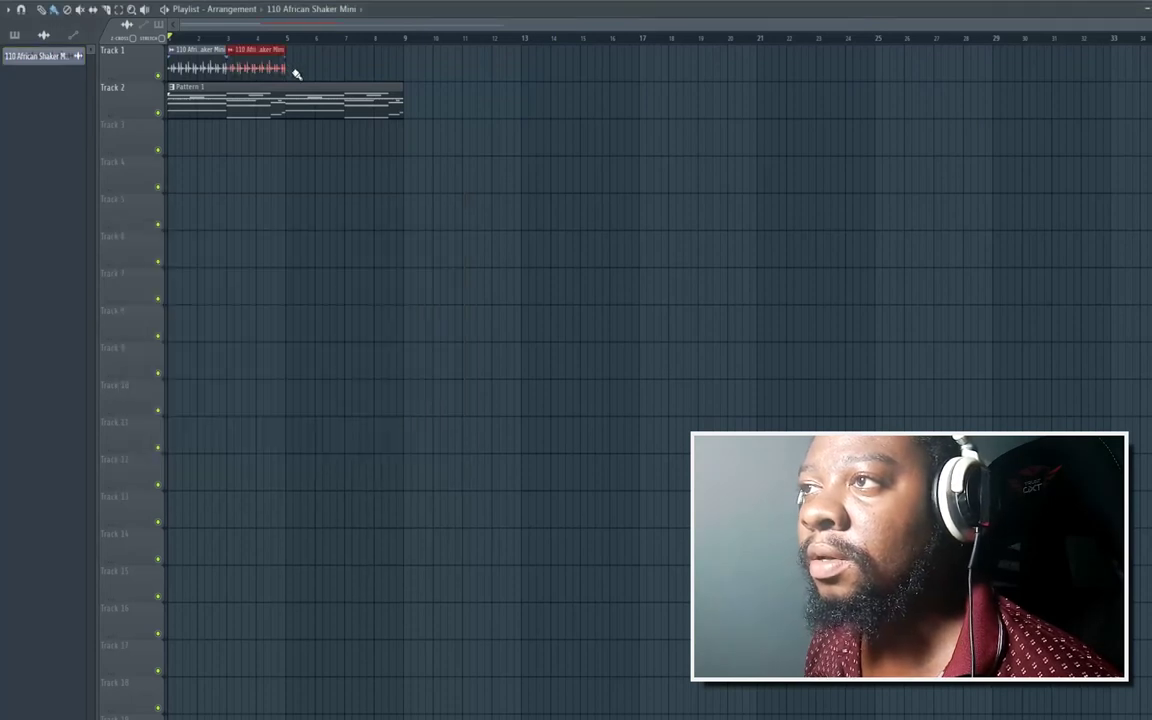
left_click(304, 70)
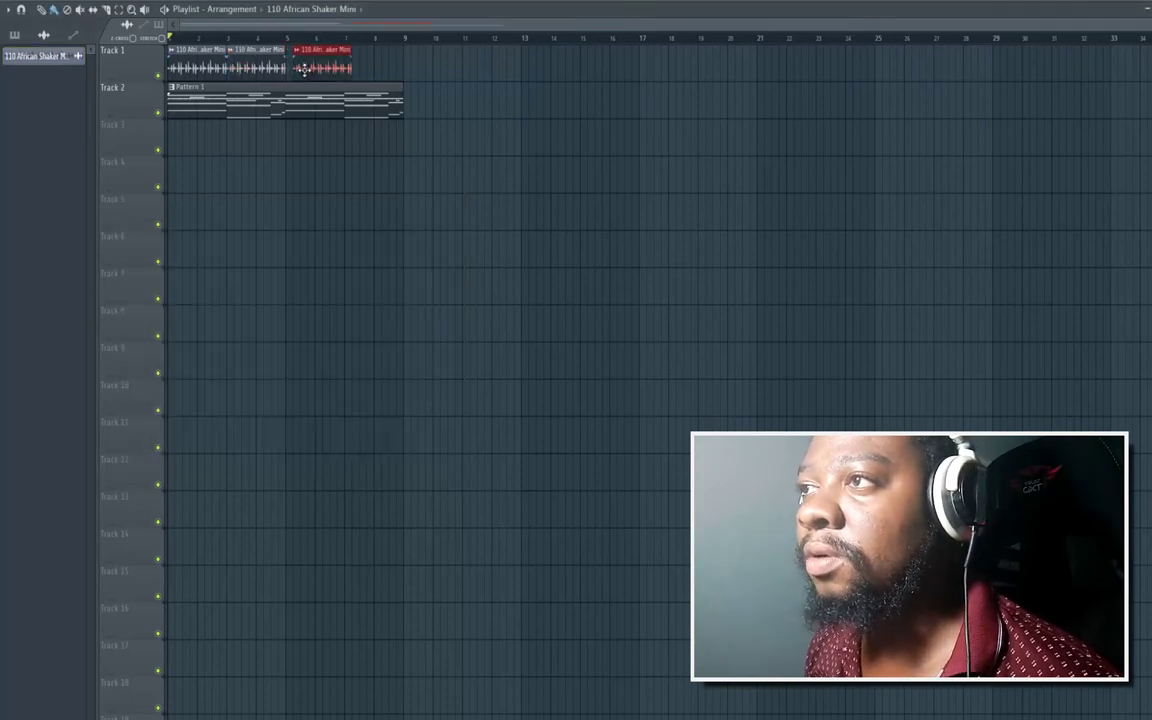
left_click(368, 66)
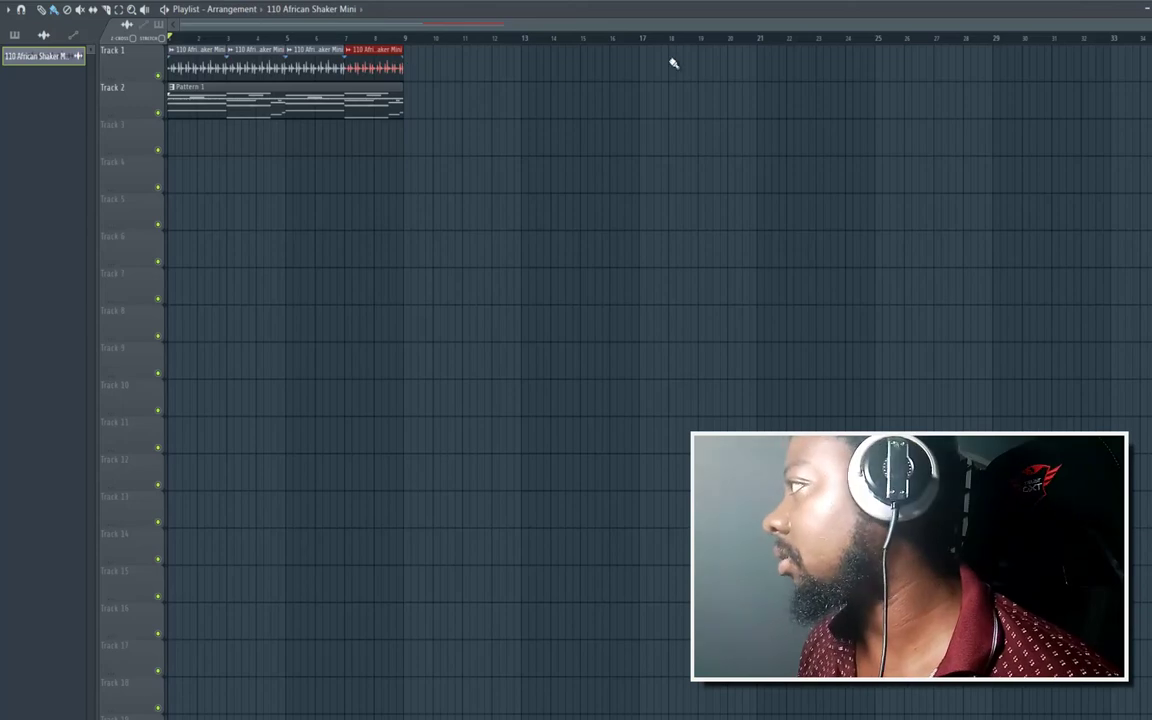
Close the playlist and play the arrangement with the repeated shaker loop.
left_click(1149, 9)
key("space")
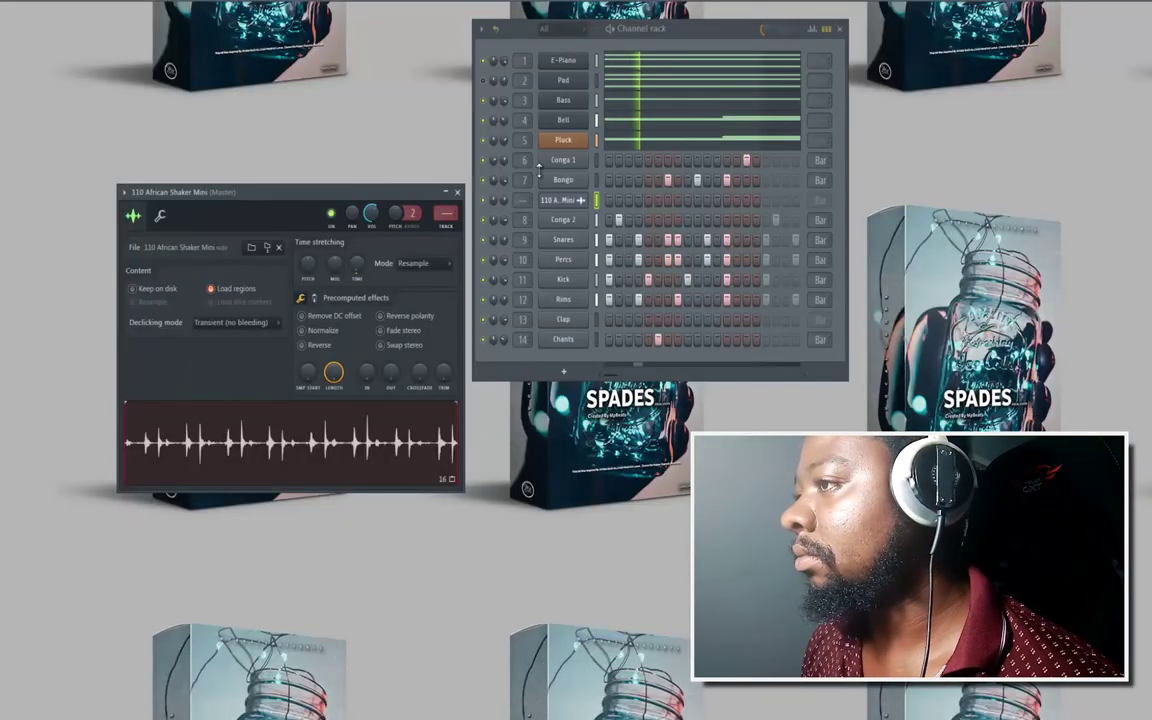
key("space")
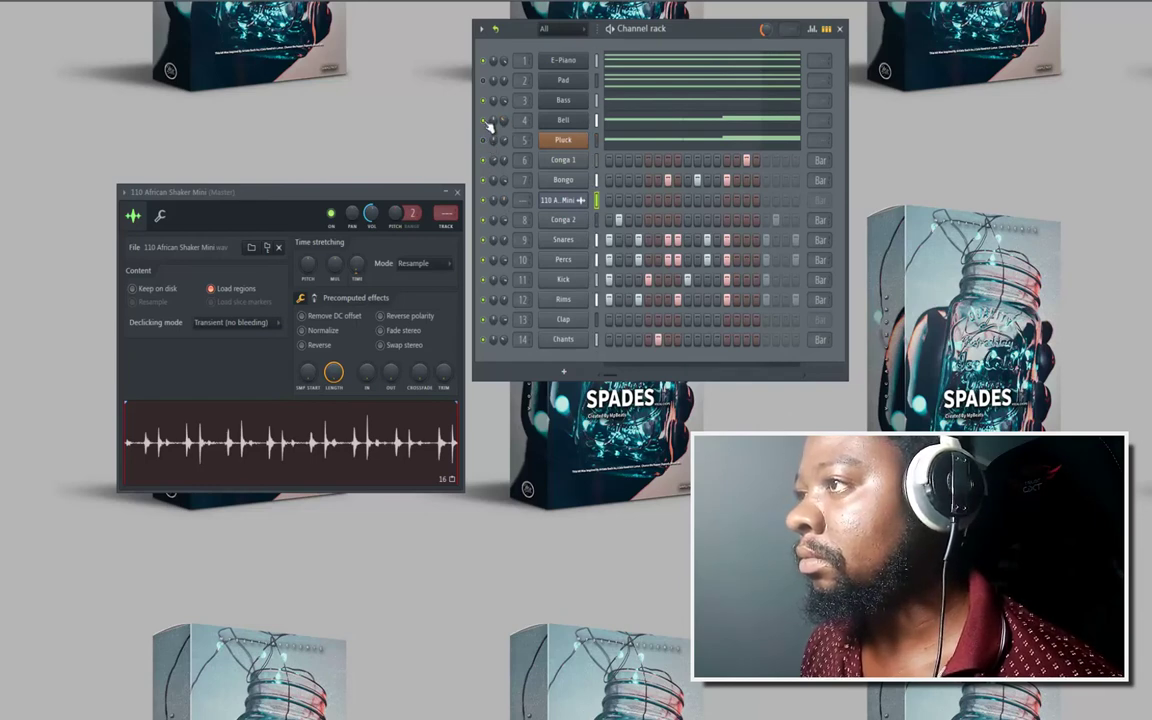
Audition the Bell channel on its own, then play the arrangement with the Bell muted and the Pluck active.
right_click(485, 121)
left_click(487, 140)
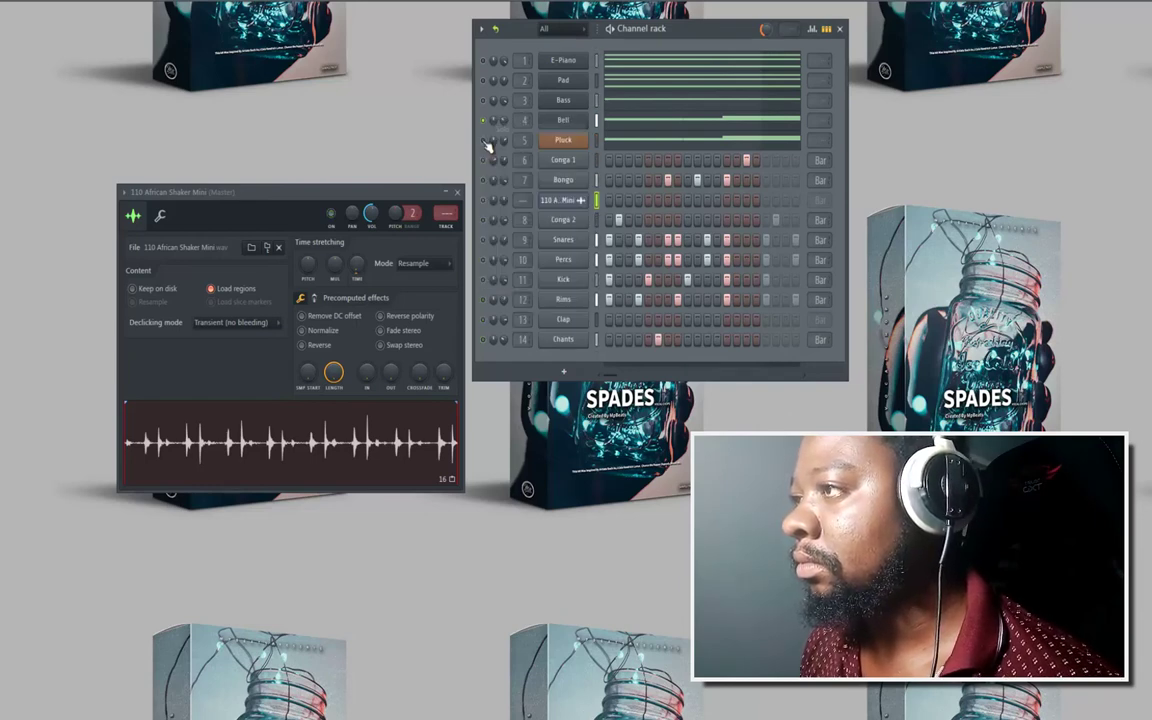
left_click(485, 139)
right_click(487, 122)
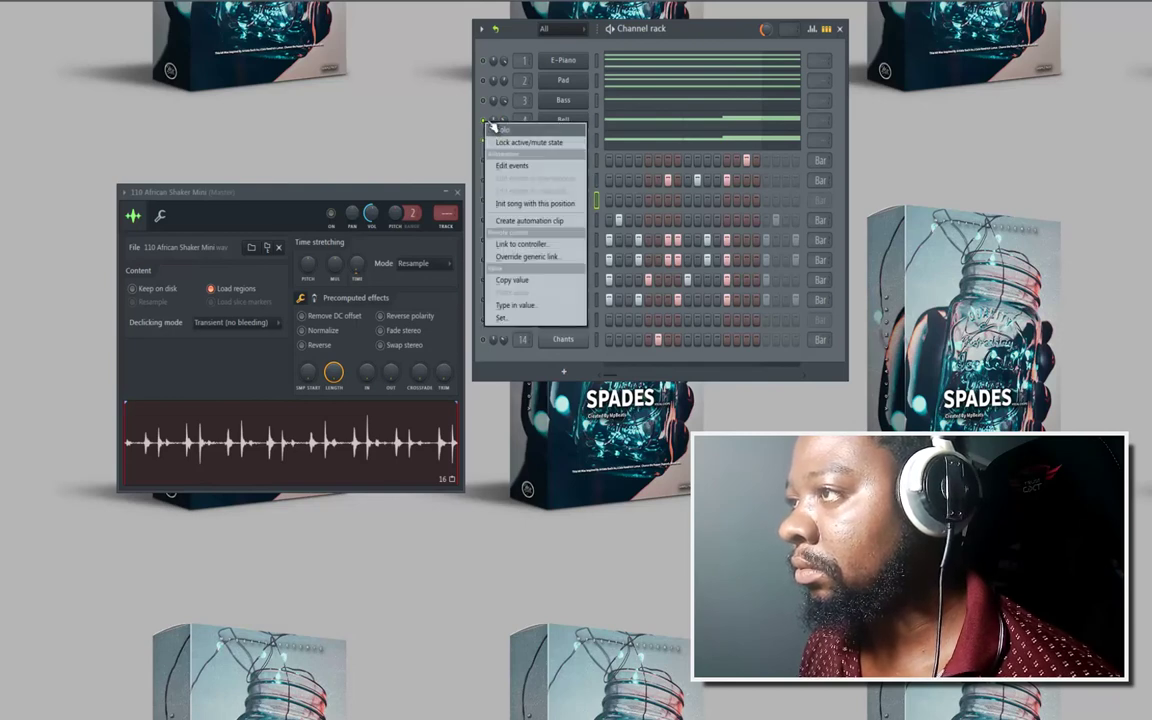
left_click(492, 130)
right_click(487, 121)
left_click(492, 130)
key("space")
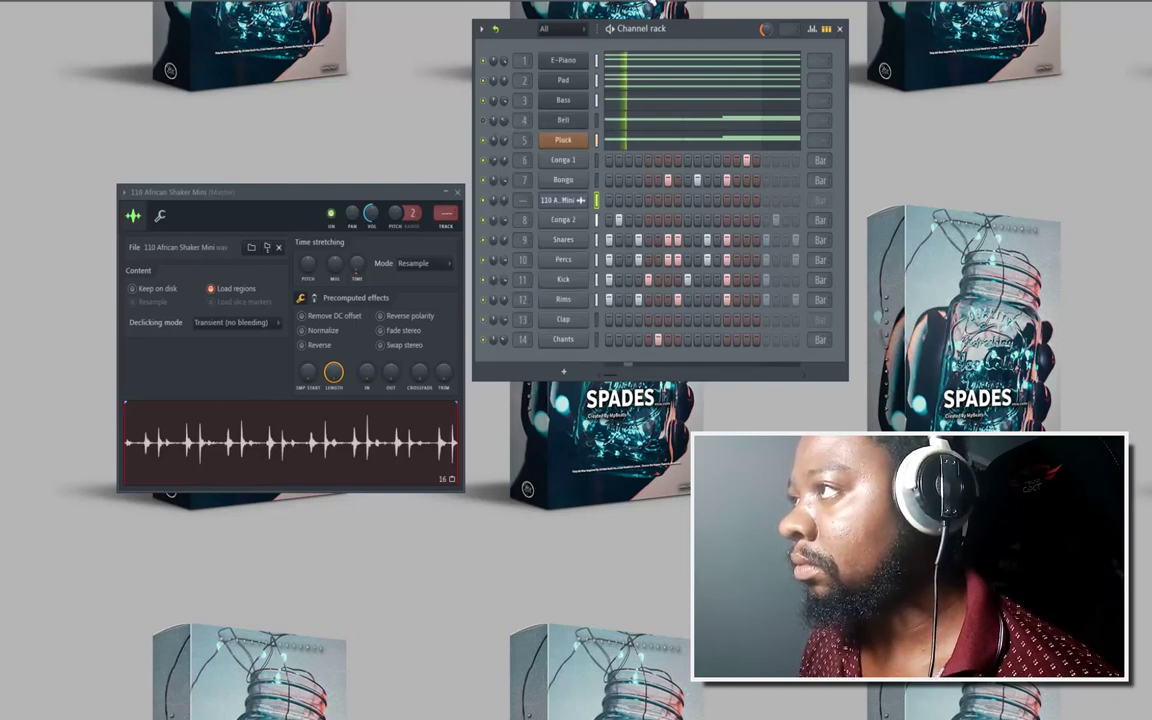
Trim the Pattern 1 clip on Track 2 to end about halfway through bar 8.
key("F9")
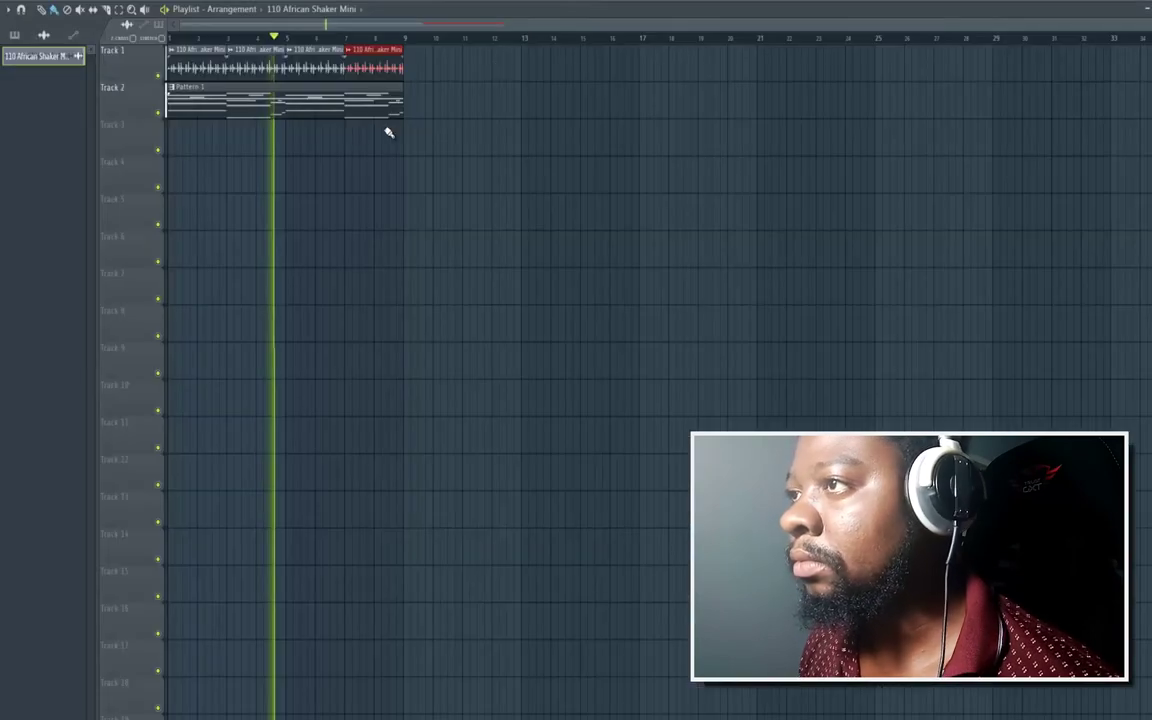
key("F5")
left_click_drag(400, 99, 389, 100)
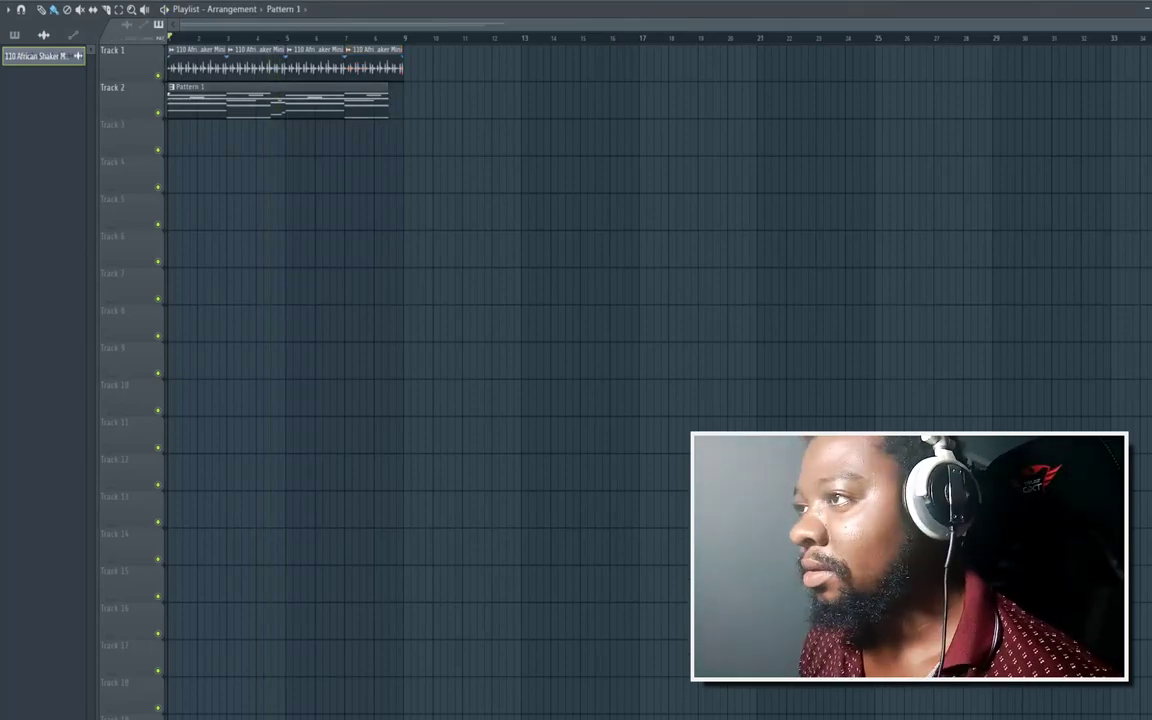
key("F5")
Solo the Bell channel and insert Gross Beat on its mixer track.
right_click(483, 121)
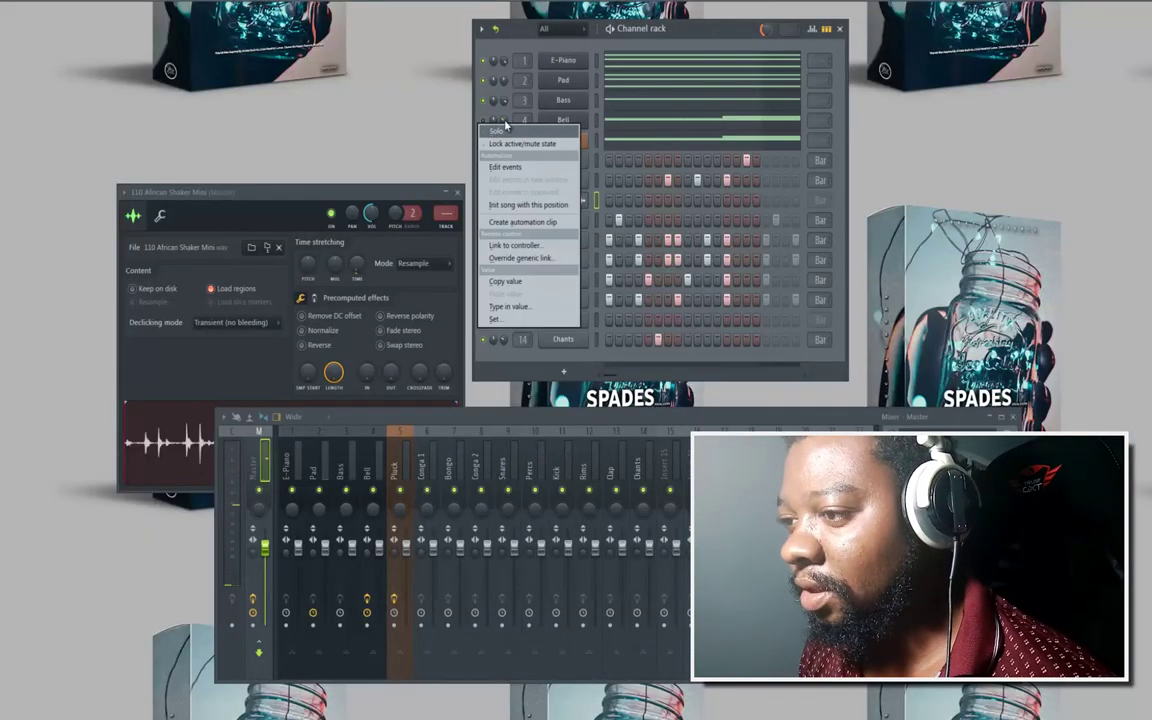
left_click(505, 129)
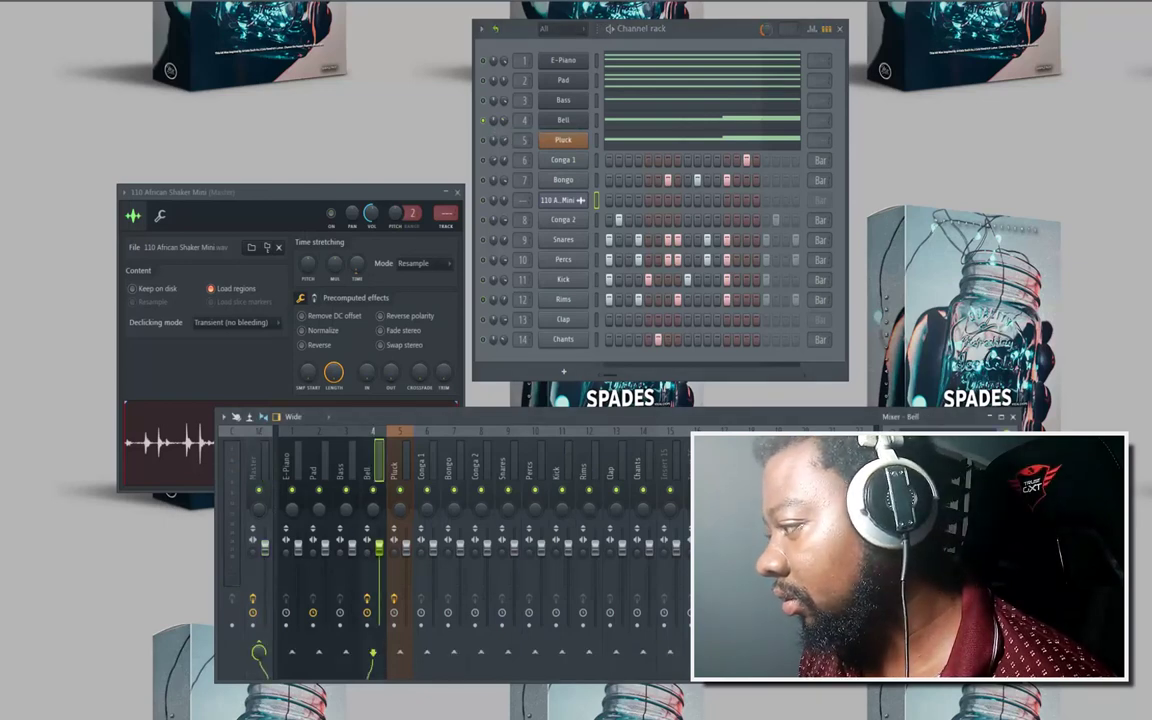
left_click(889, 480)
mouse_move(906, 426)
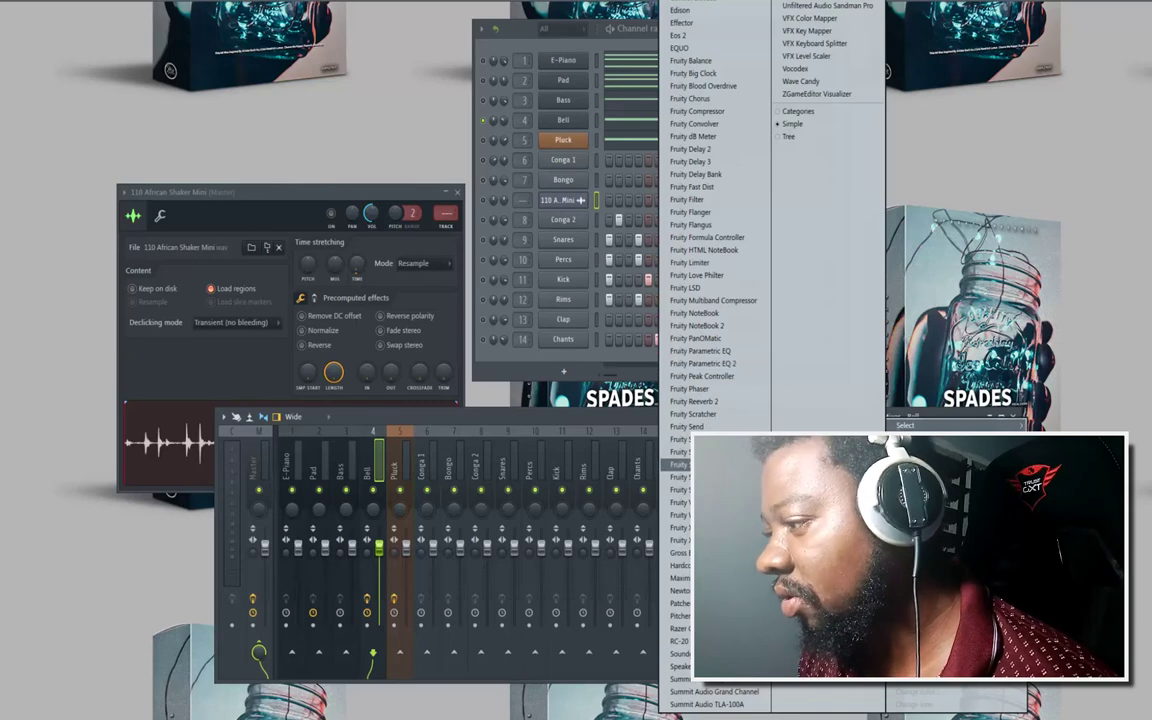
left_click(700, 553)
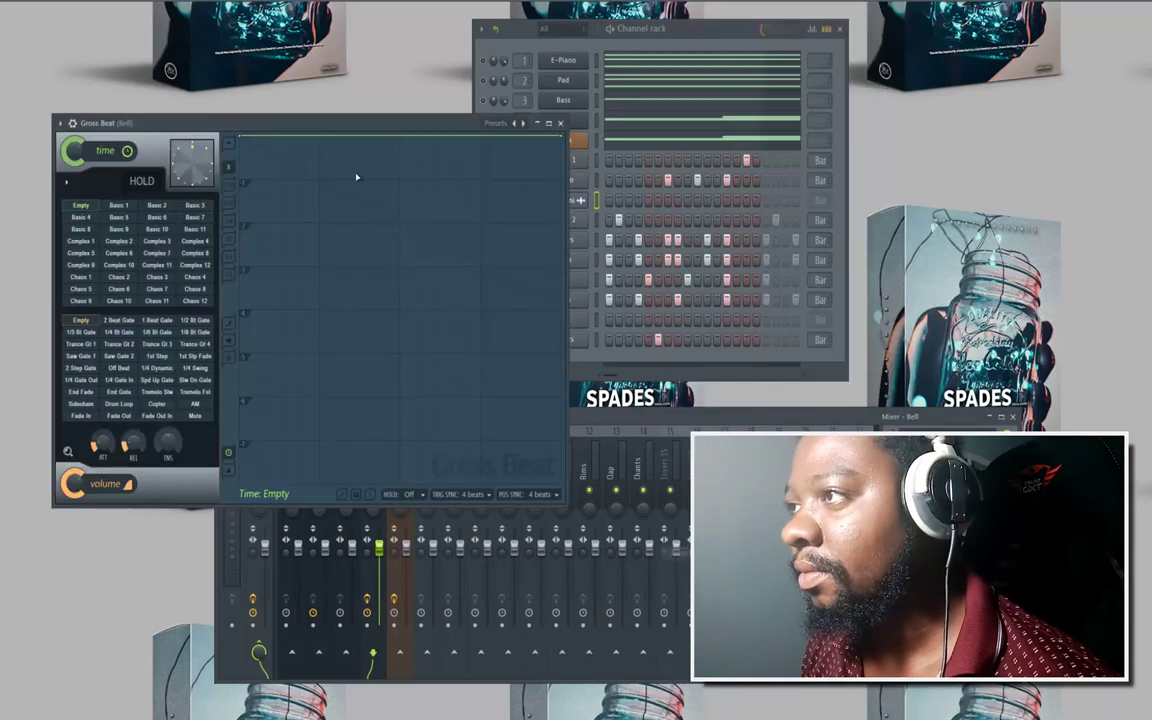
Load Gross Beat's Momentary preset with the Reverse time effect and audition the soloed Bell.
left_click(524, 124)
left_click(500, 140)
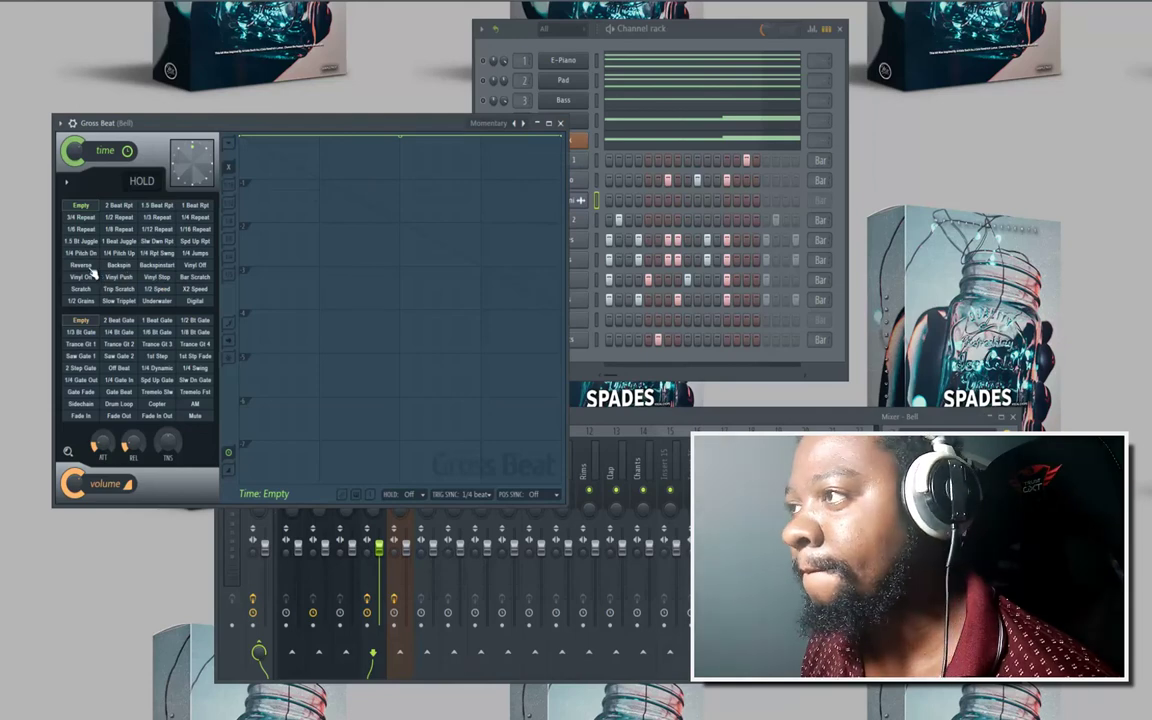
left_click(90, 269)
left_click(560, 123)
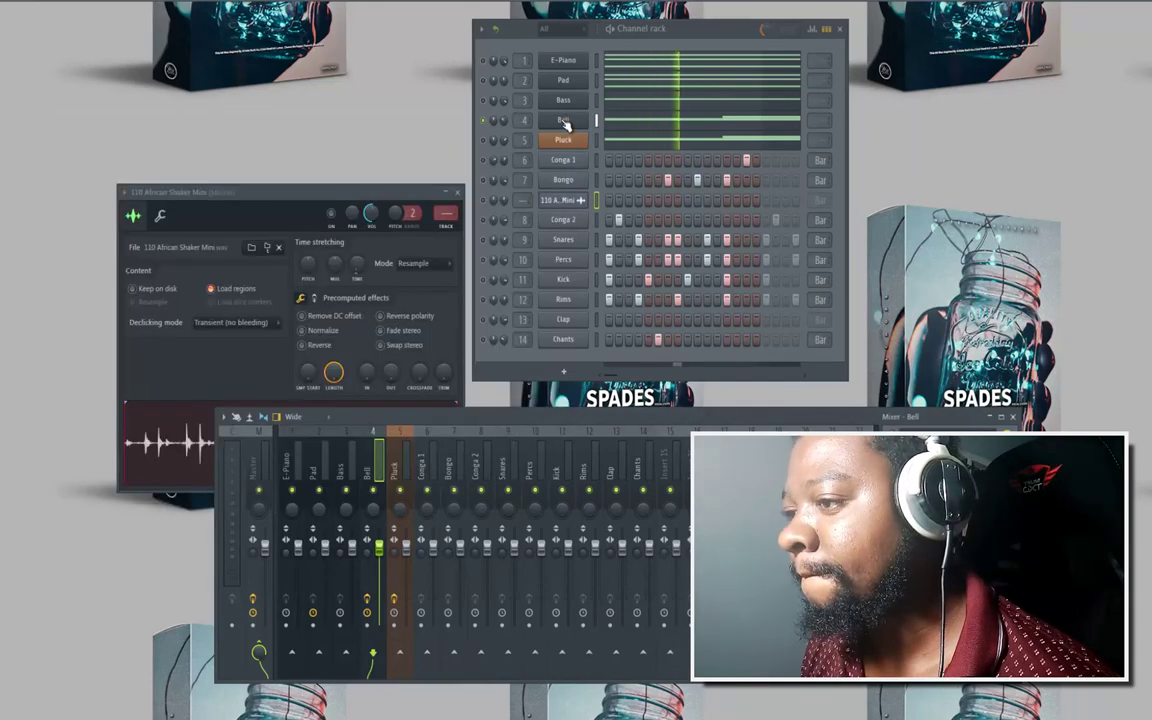
left_click(505, 142)
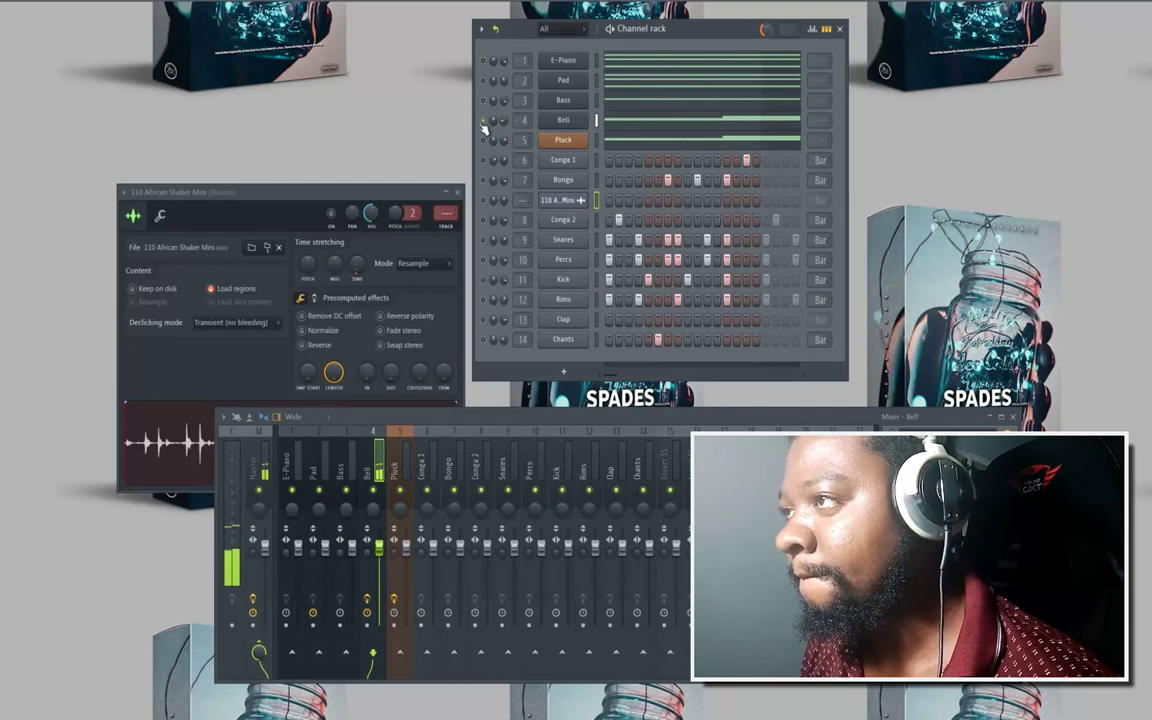
Unsolo the Bell, mute the Pad and play the full beat with the shaker loop's settings closed.
right_click(483, 123)
left_click(493, 131)
left_click(485, 82)
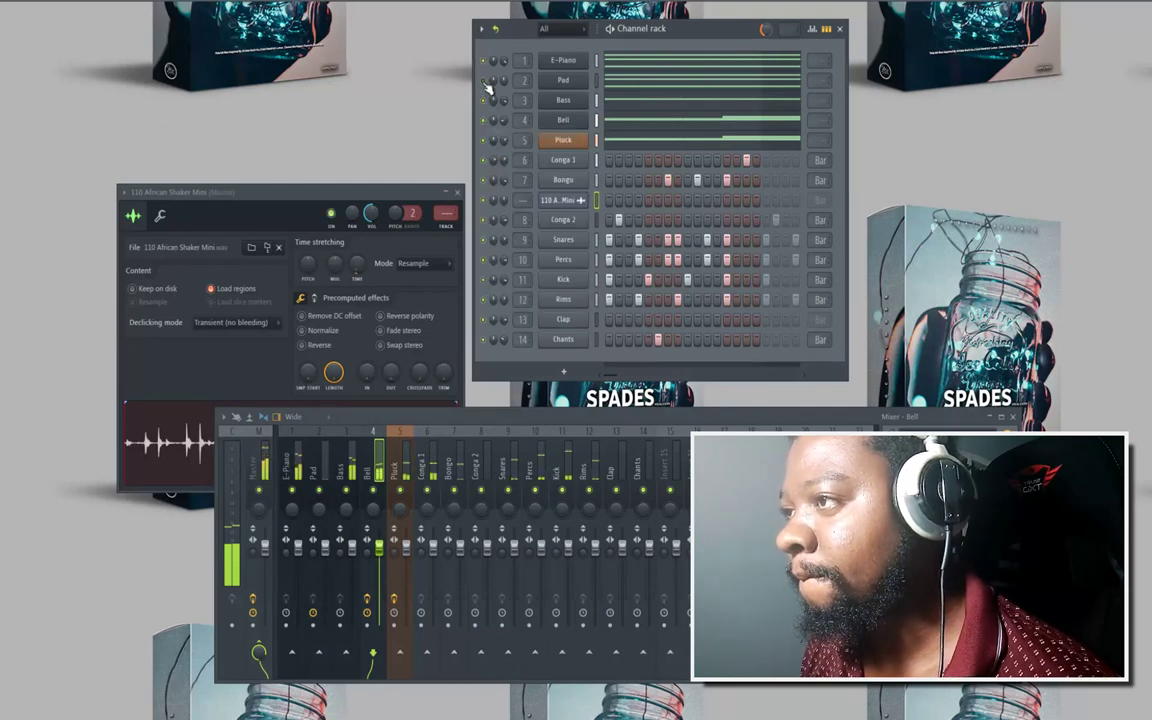
left_click(457, 191)
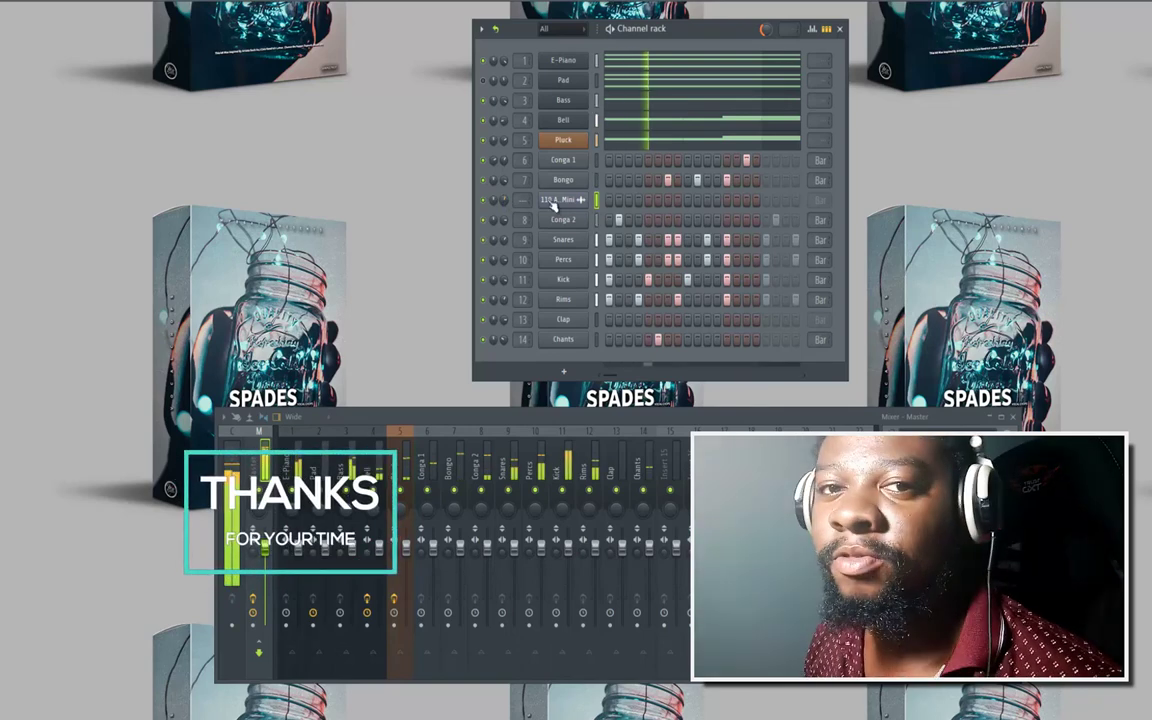
key("space")
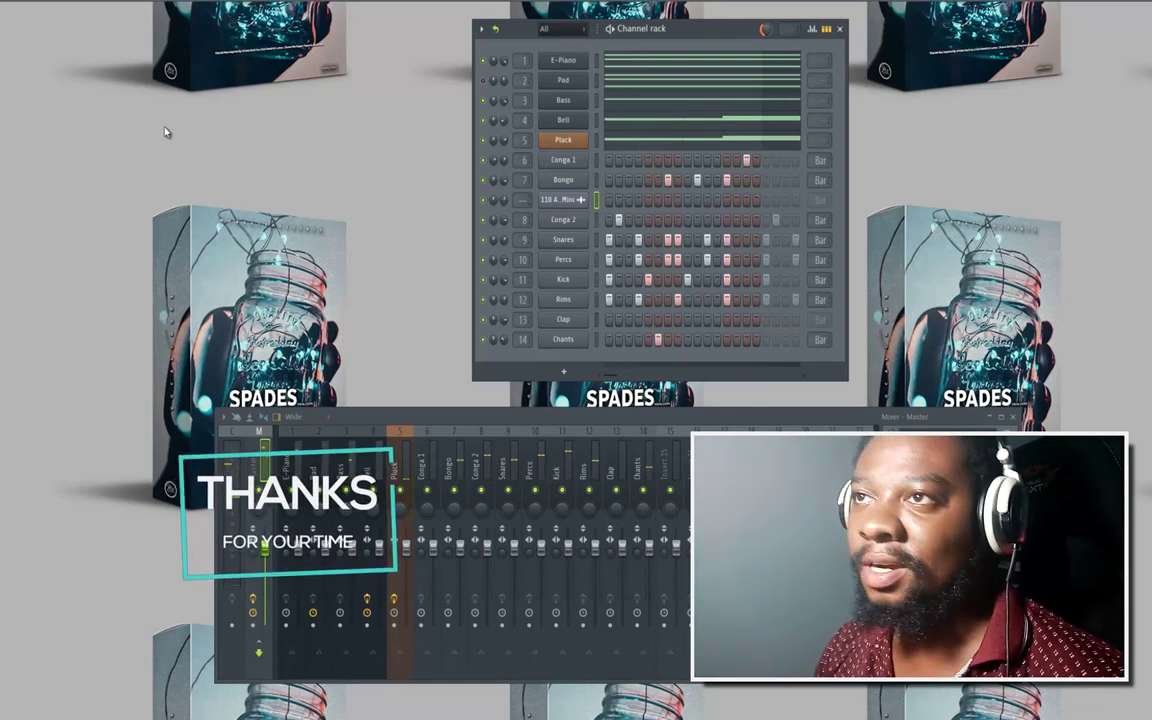